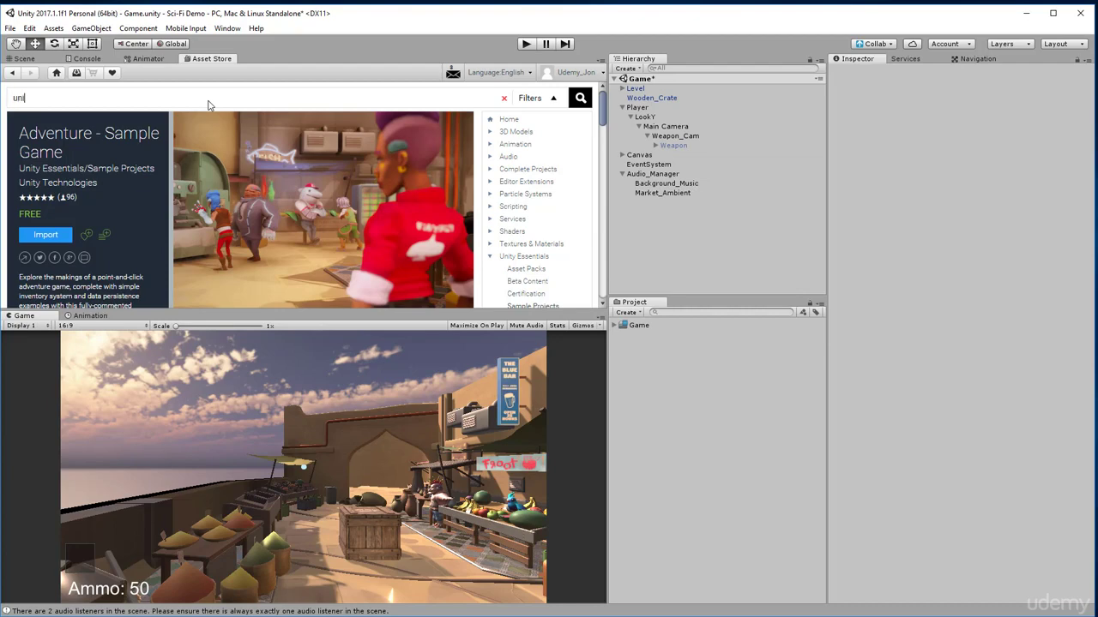
pyautogui.press('Return')
pyautogui.scroll(-5, 210, 187)
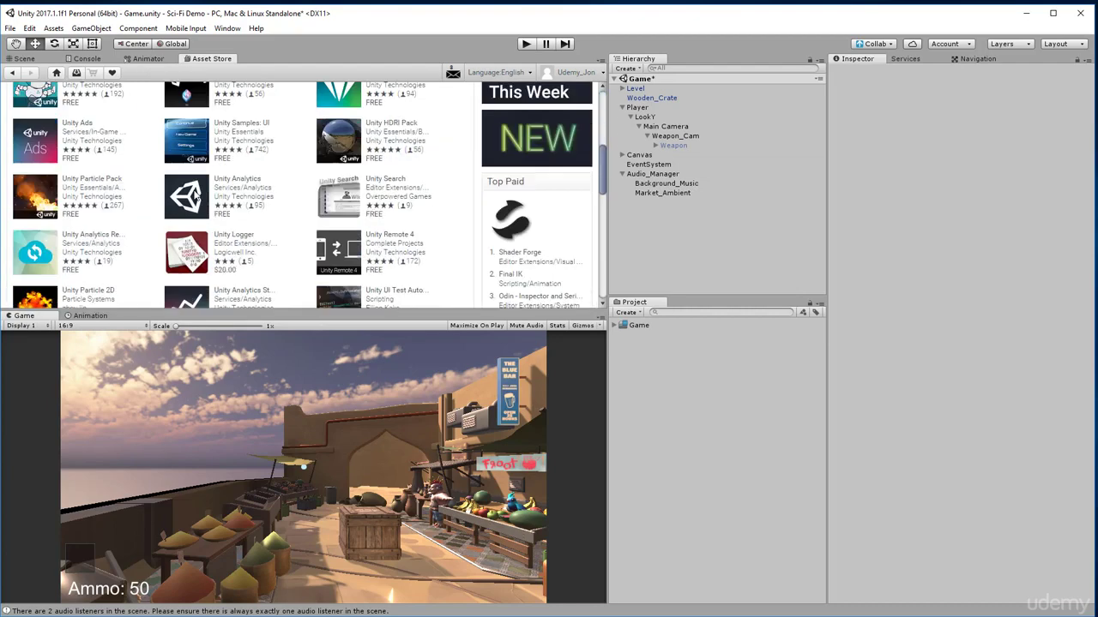
pyautogui.scroll(3, 210, 191)
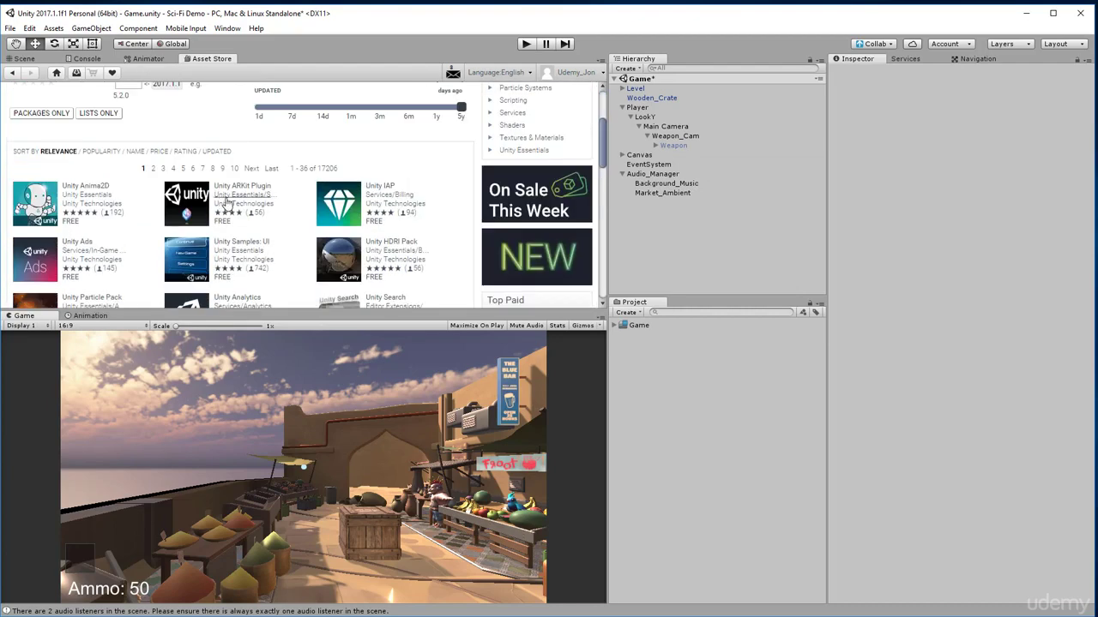
pyautogui.click(235, 206)
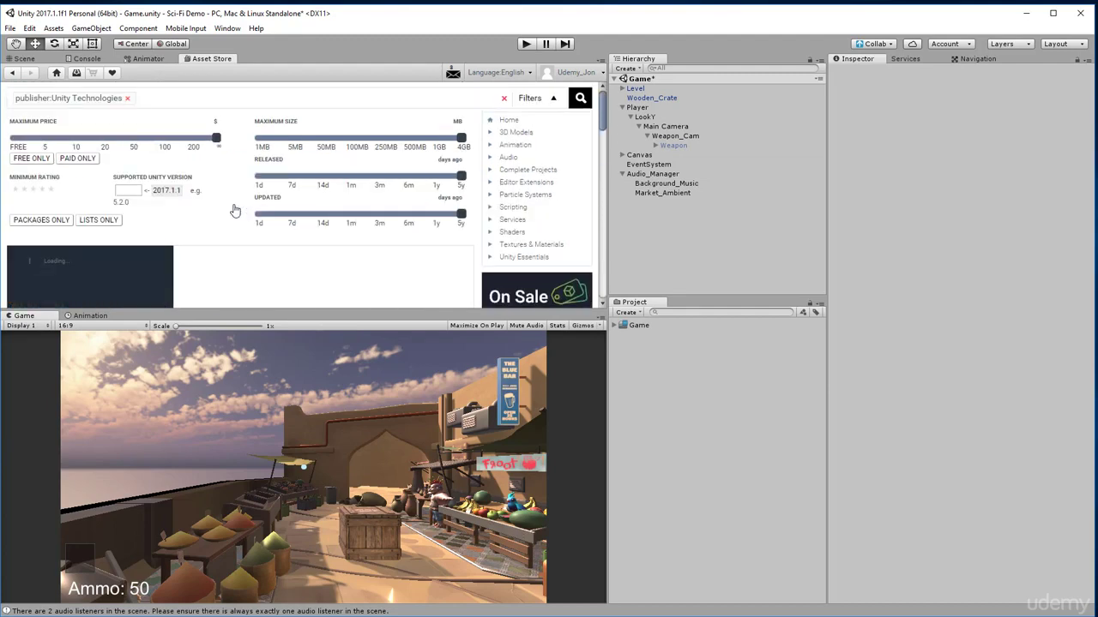
pyautogui.scroll(3, 274, 194)
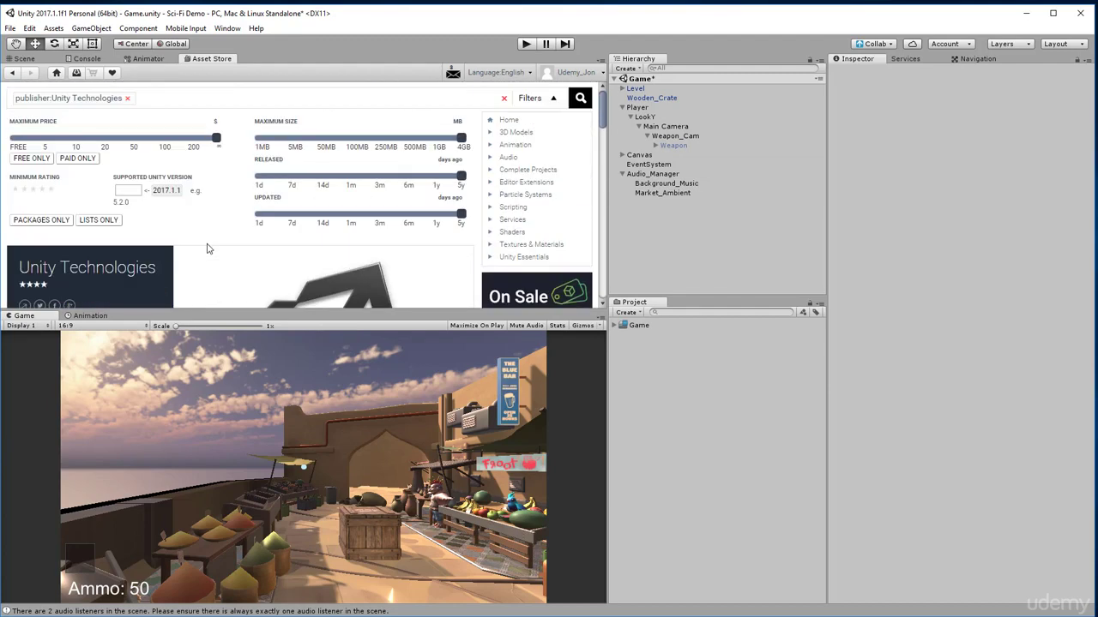
pyautogui.click(127, 100)
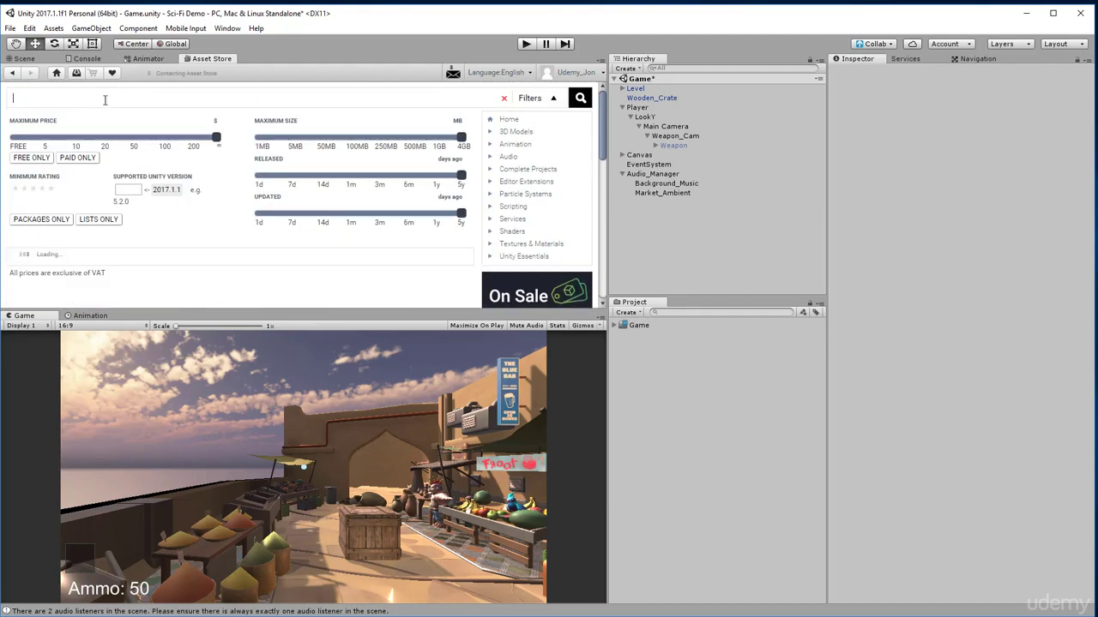
# Step: Search the Asset Store for "post processing" and open the free Post Processing Stack by Unity Technologies
pyautogui.write('post processing')
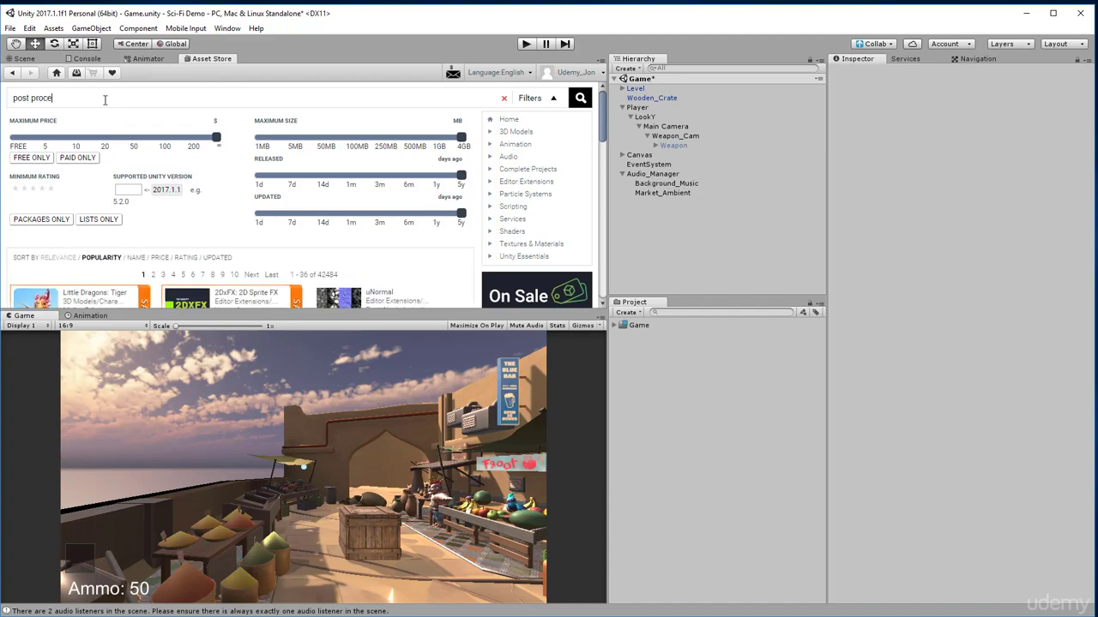
pyautogui.press('Return')
pyautogui.scroll(-3, 172, 141)
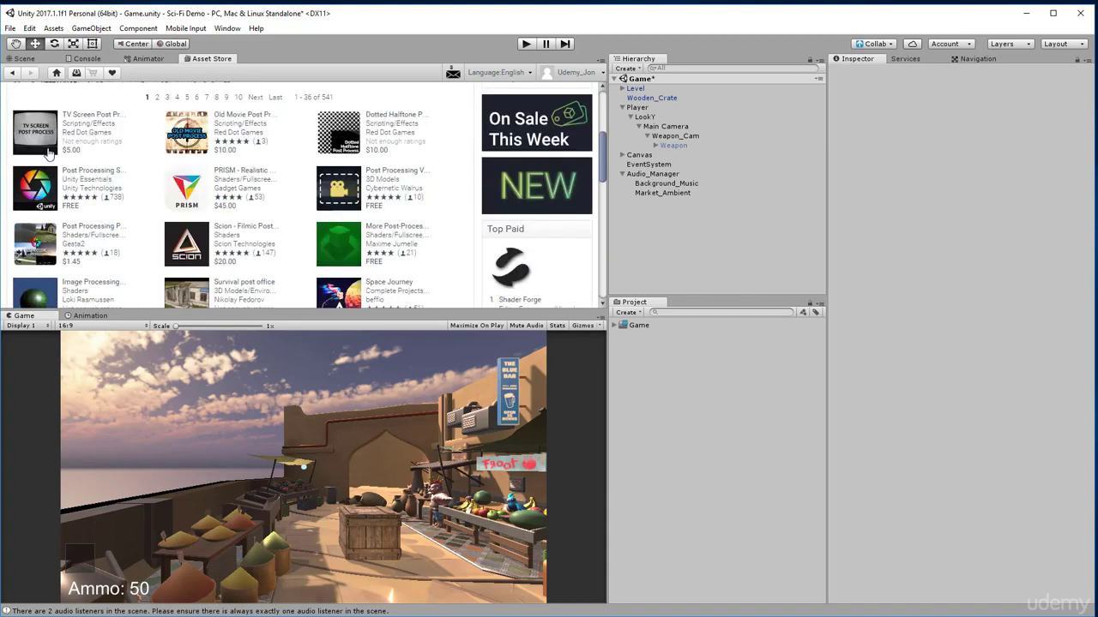
pyautogui.click(85, 180)
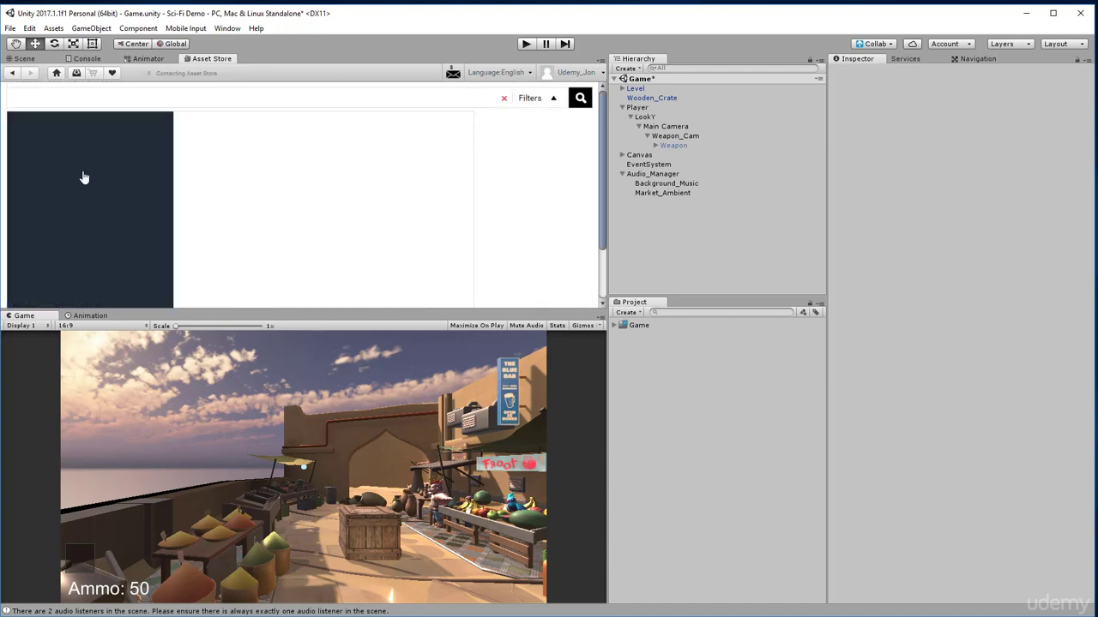
# Step: Import the complete Post Processing Stack package into the project and check the subfolders of the PostProcessing folder
pyautogui.scroll(-3, 86, 185)
pyautogui.scroll(3, 85, 185)
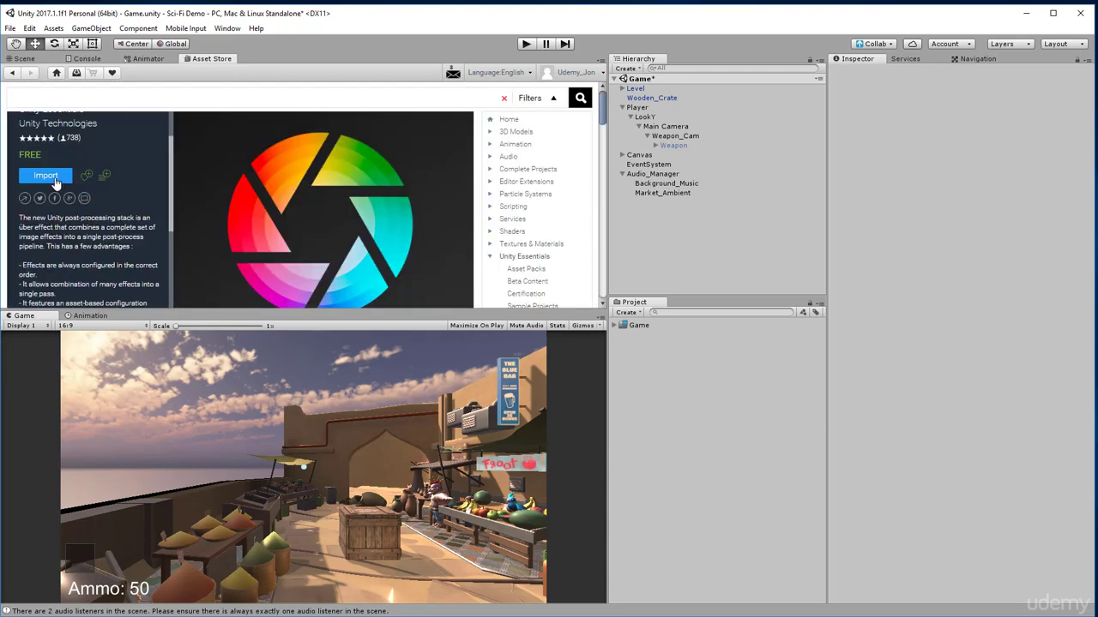
pyautogui.click(46, 176)
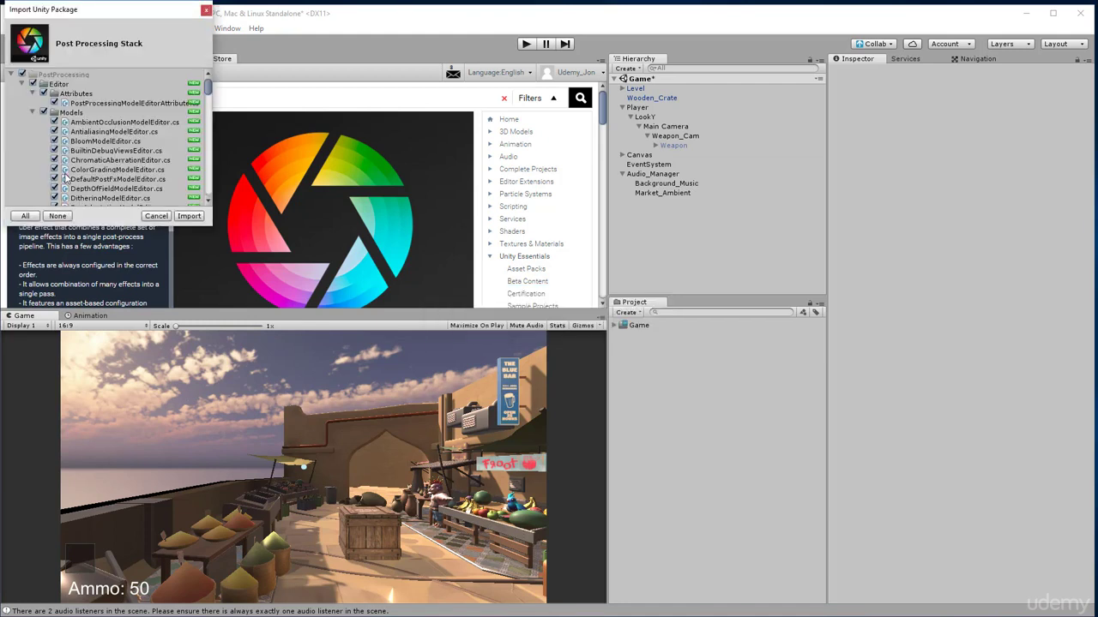
pyautogui.click(189, 216)
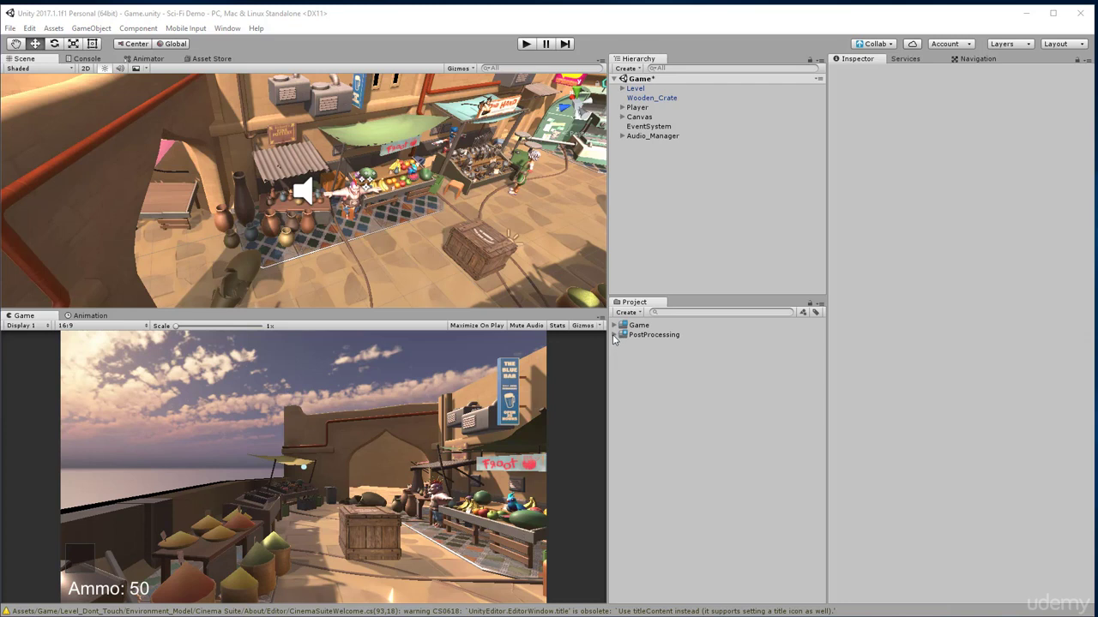
pyautogui.click(614, 335)
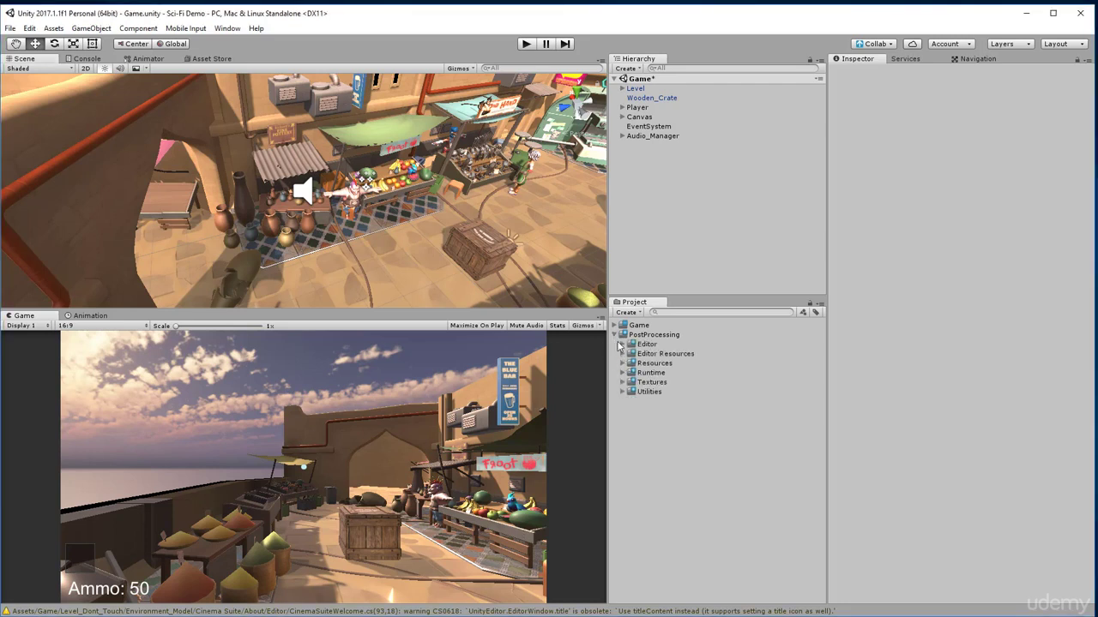
pyautogui.click(617, 336)
pyautogui.click(616, 336)
# Step: Create a Post-Processing Profile in the project's Game folder and name it Sci_Fi_PPF
pyautogui.click(614, 326)
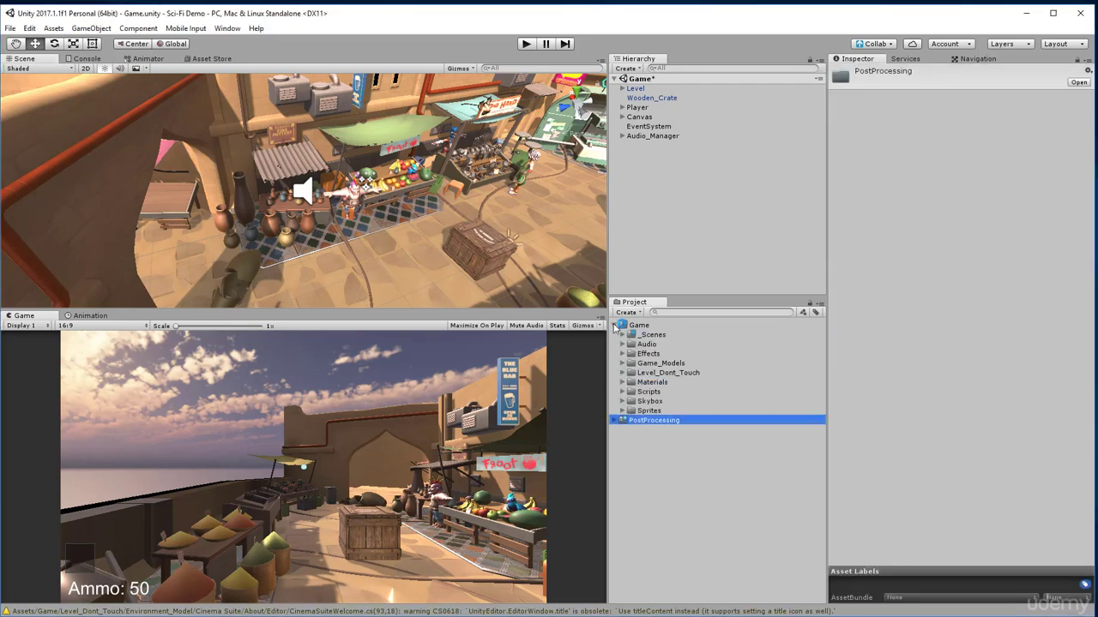
pyautogui.click(642, 329)
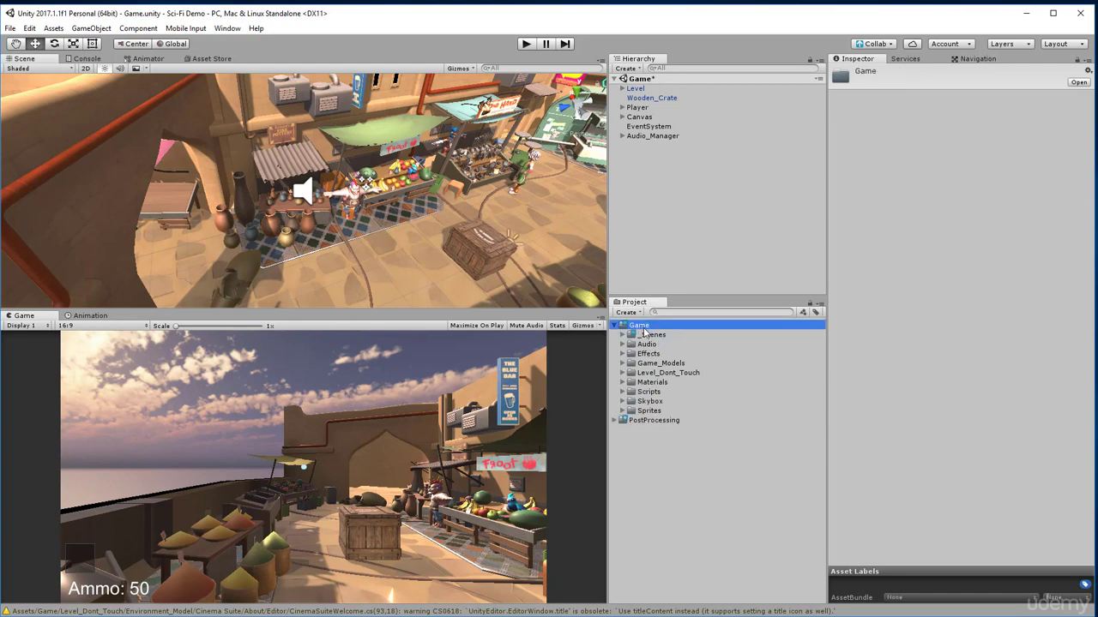
pyautogui.rightClick(643, 329)
pyautogui.moveTo(776, 331)
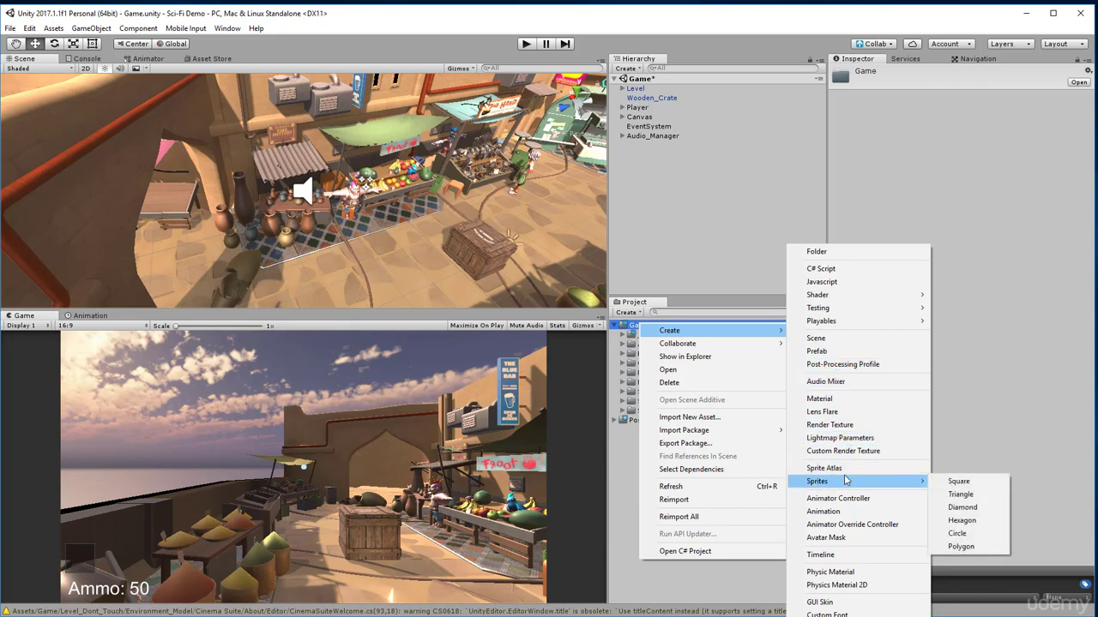
pyautogui.click(845, 364)
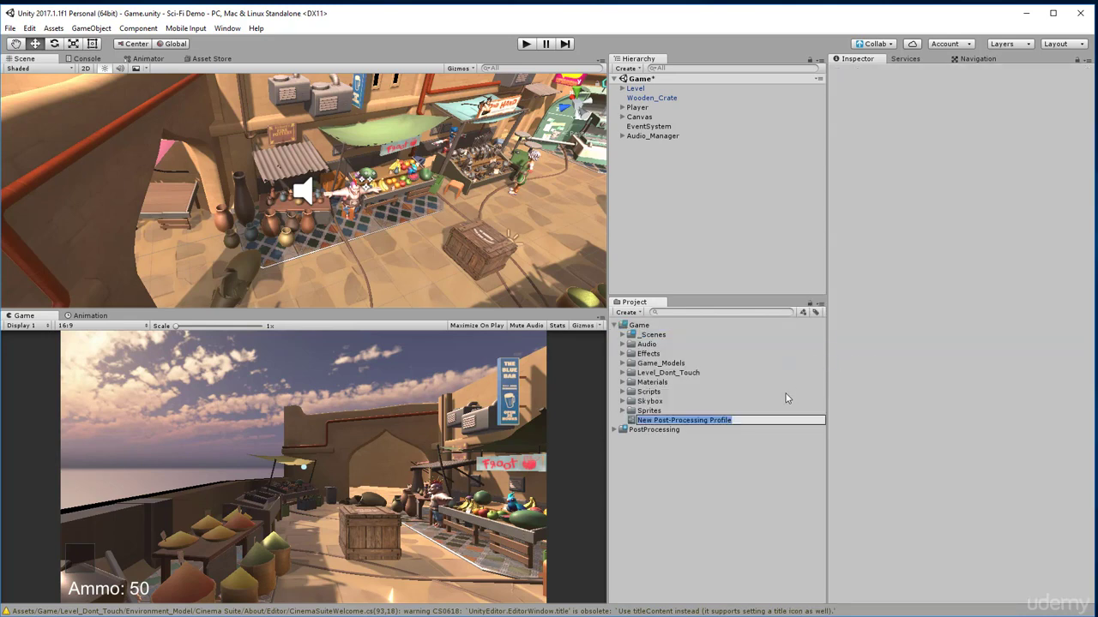
pyautogui.write('Sci')
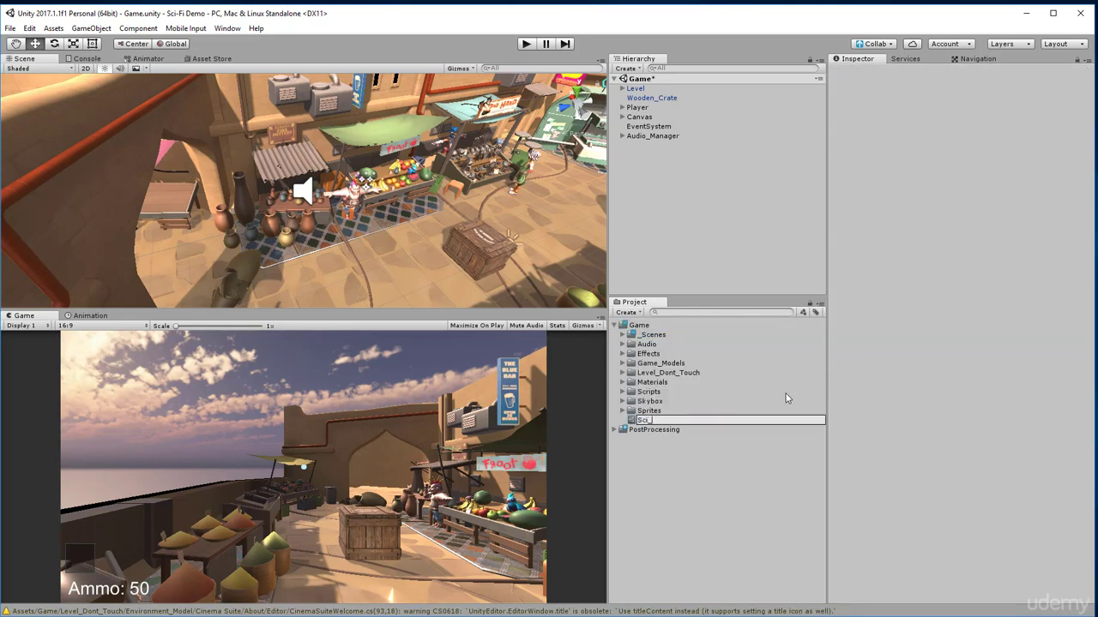
pyautogui.write('_Fi_Fi')
pyautogui.press('BackSpace')
pyautogui.press('BackSpace')
pyautogui.write('PPF')
pyautogui.press('Return')
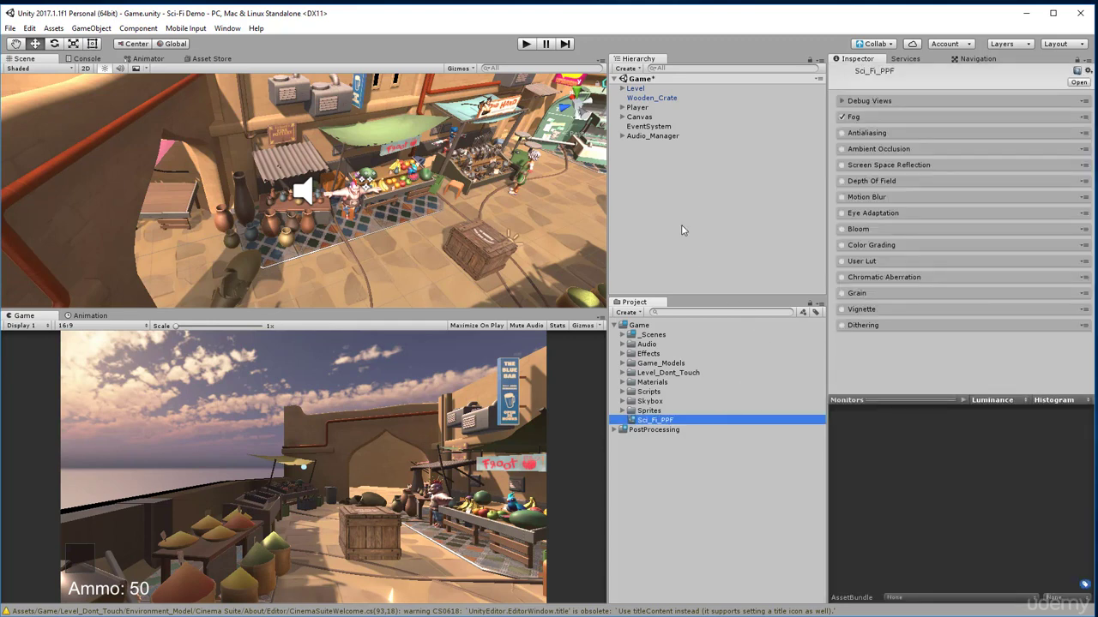
# Step: Add a Post-Processing Behaviour component to the Main Camera under the Player's LookY object
pyautogui.click(650, 108)
pyautogui.press('Right')
pyautogui.press('Down')
pyautogui.press('Right')
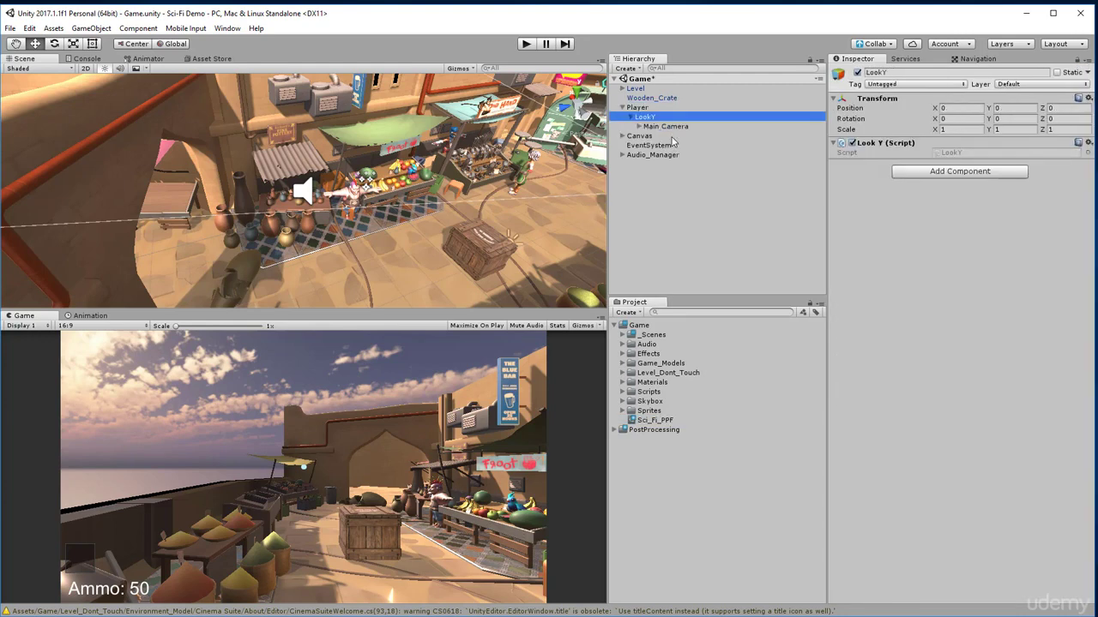
pyautogui.press('Down')
pyautogui.press('Right')
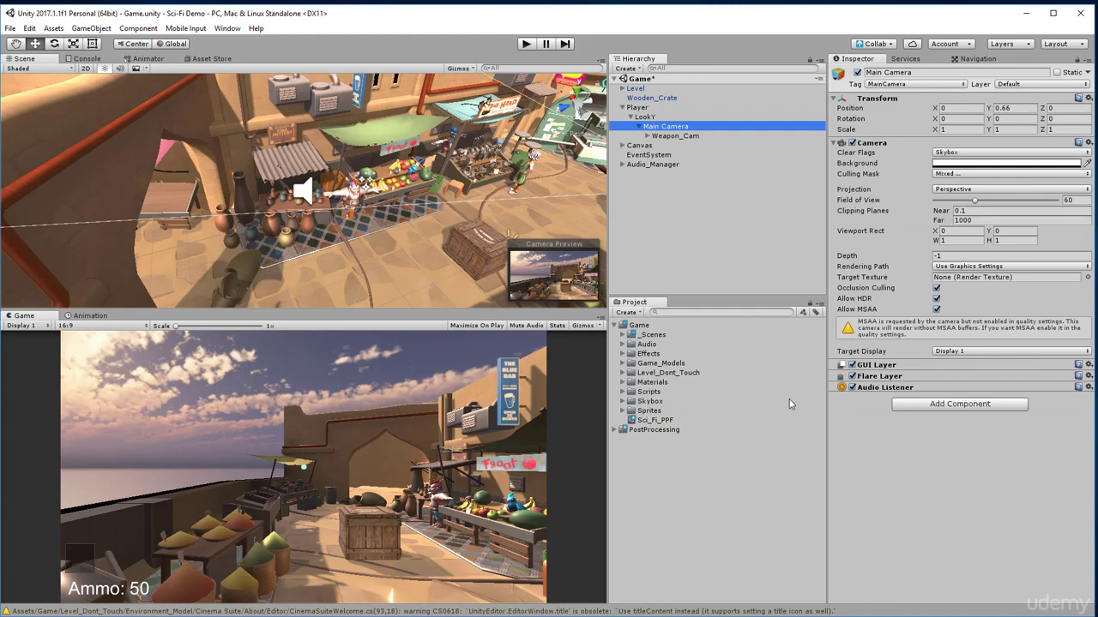
pyautogui.click(921, 407)
pyautogui.write('post')
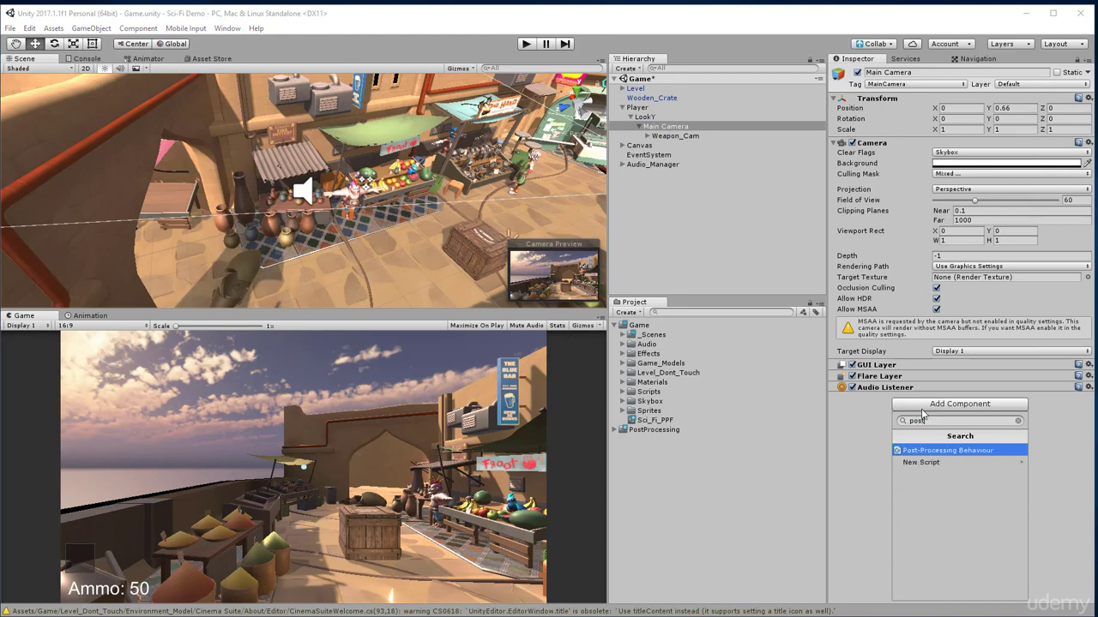
pyautogui.press('Return')
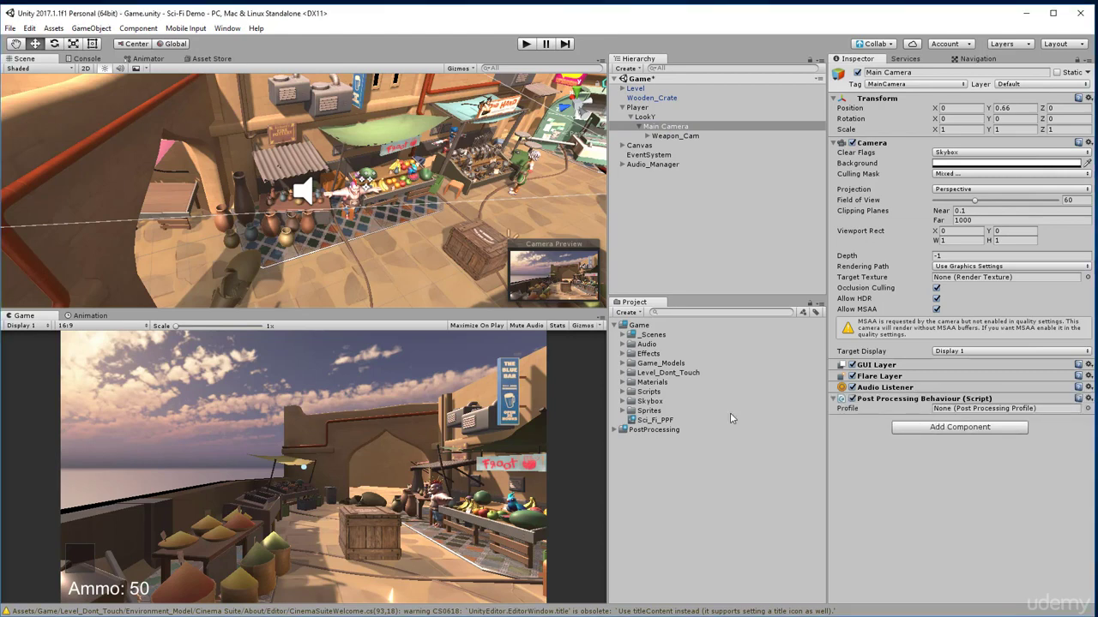
# Step: Assign Sci_Fi_PPF as the profile of the camera's Post Processing Behaviour, then show the profile's effects and enlarge the Game view
pyautogui.moveTo(884, 417); pyautogui.dragTo(965, 411)
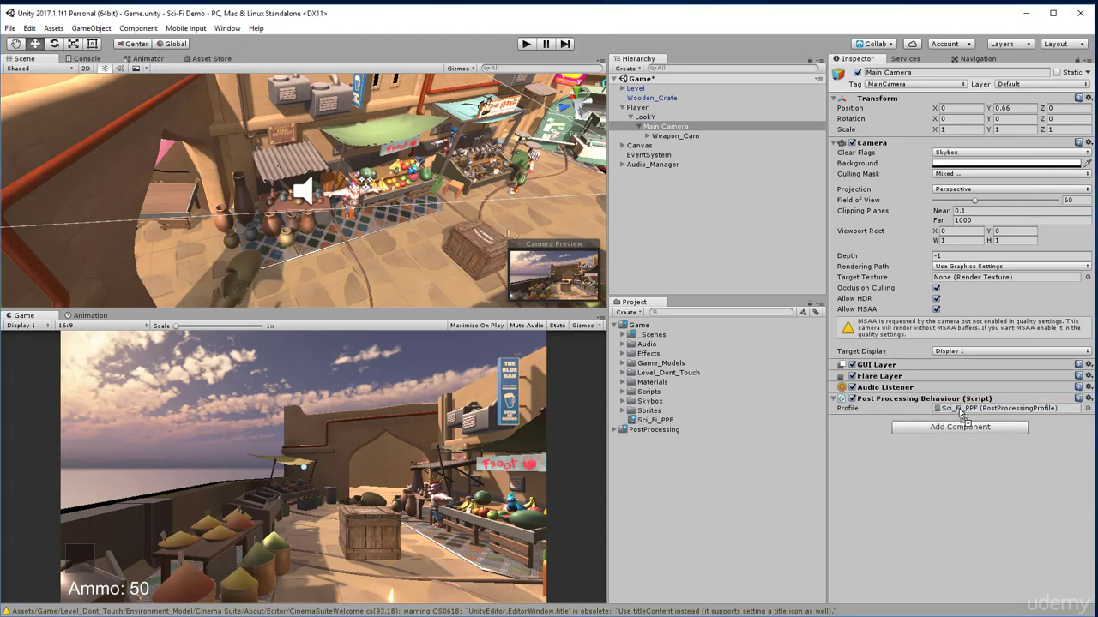
pyautogui.click(653, 117)
pyautogui.click(665, 127)
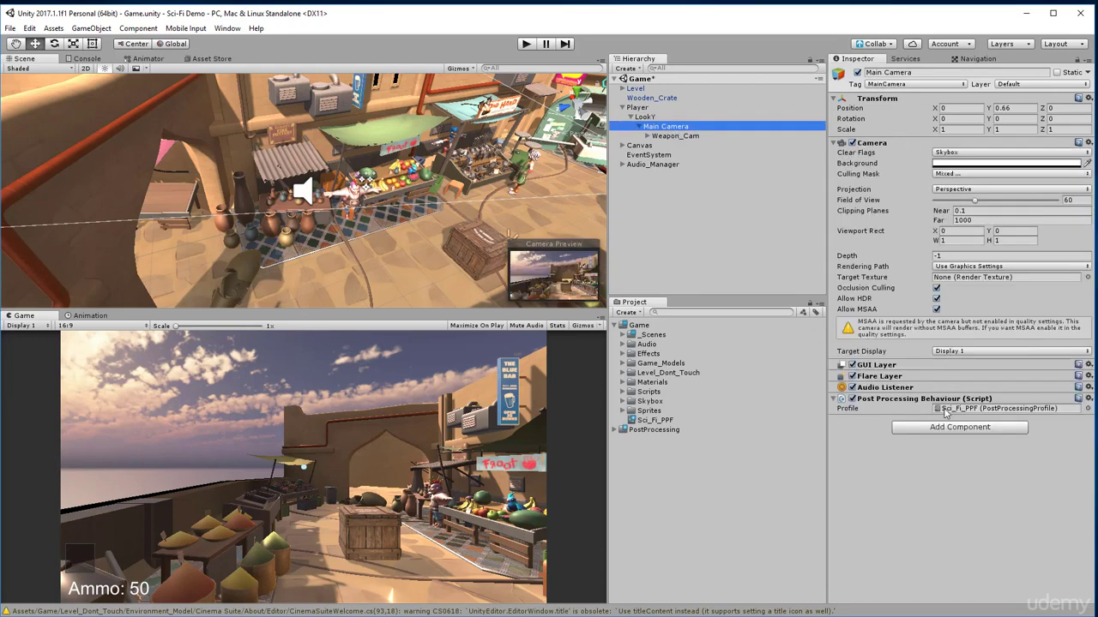
pyautogui.click(975, 408)
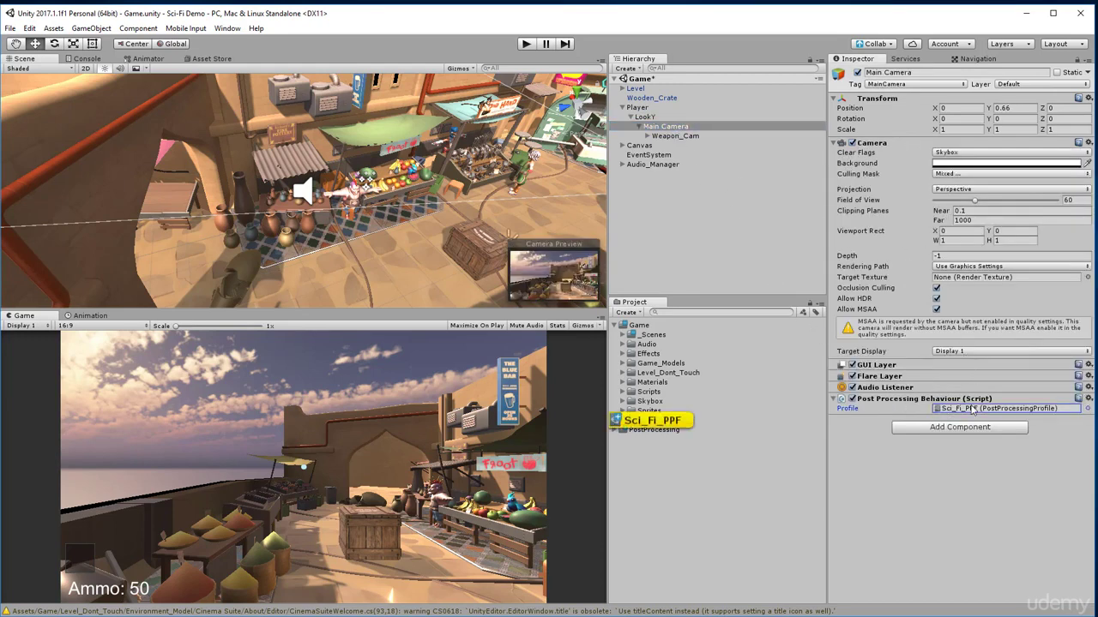
pyautogui.click(657, 420)
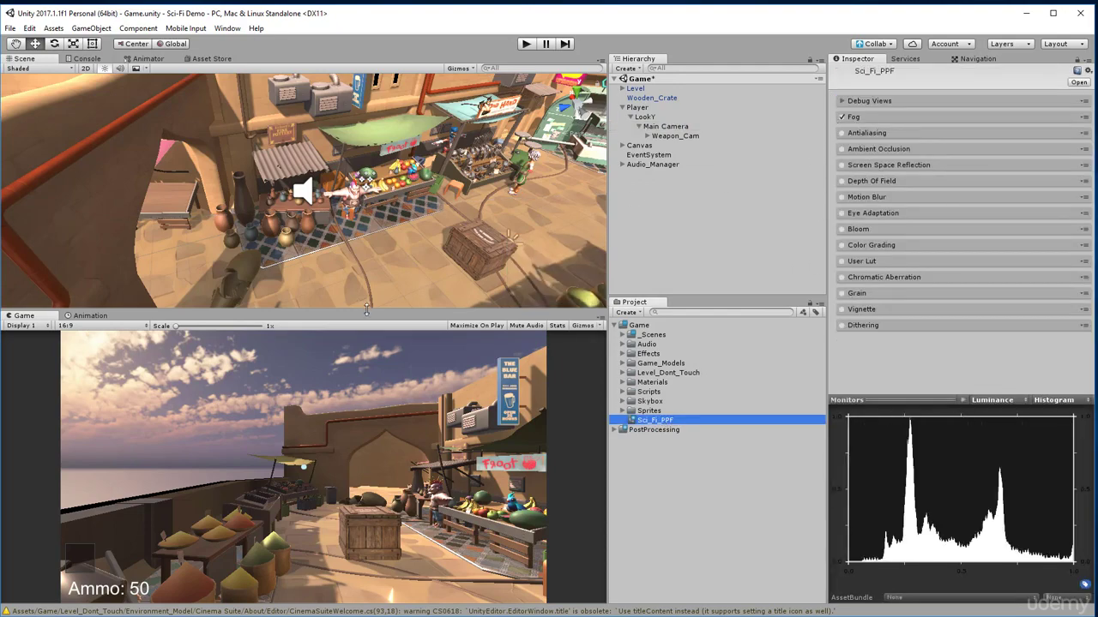
pyautogui.moveTo(367, 310); pyautogui.dragTo(379, 288)
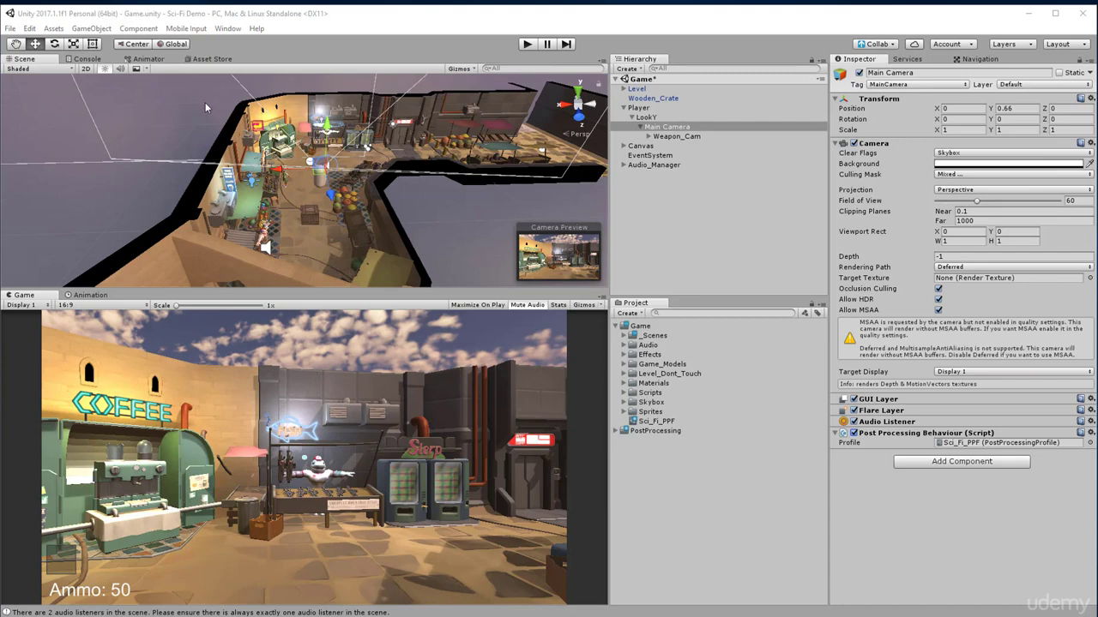
# Step: Set the Color Space to Linear in the rendering section of the Player project settings
pyautogui.click(29, 28)
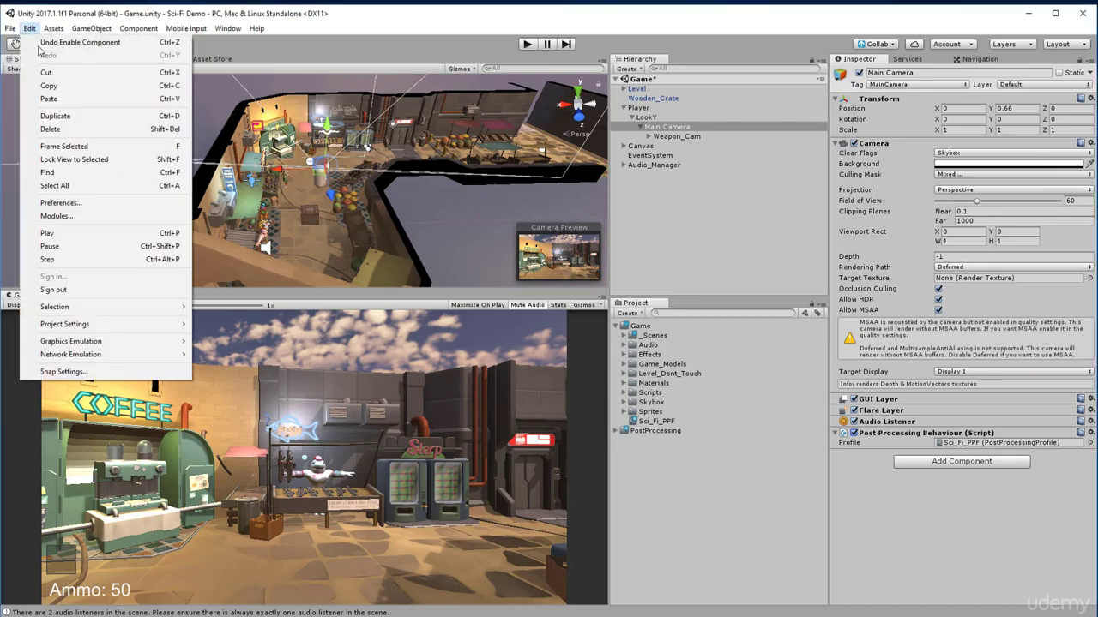
pyautogui.moveTo(109, 326)
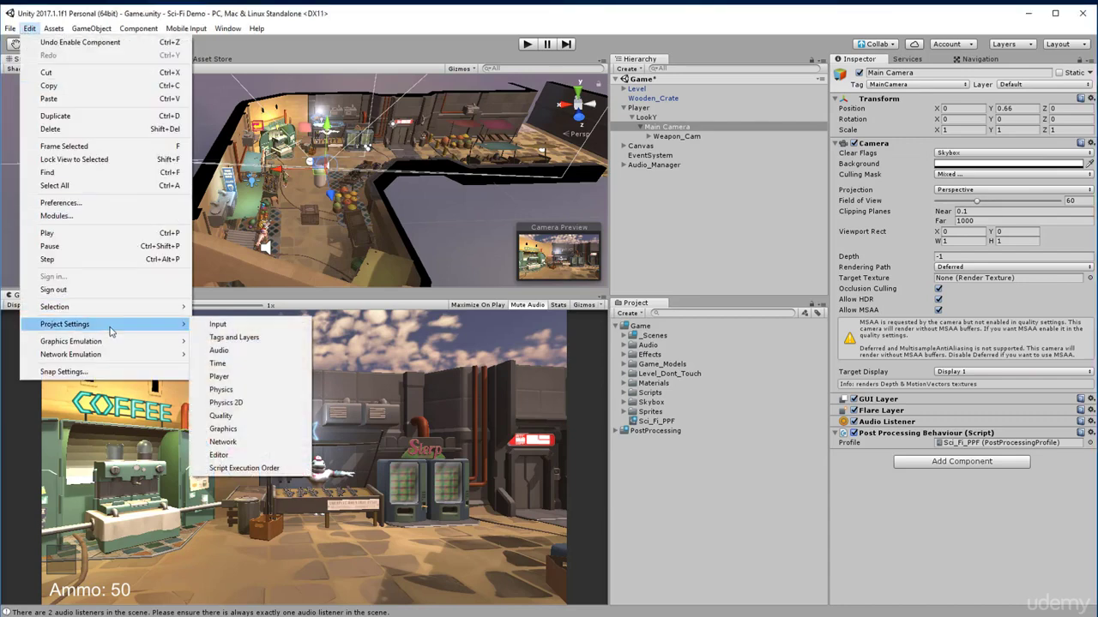
pyautogui.click(220, 376)
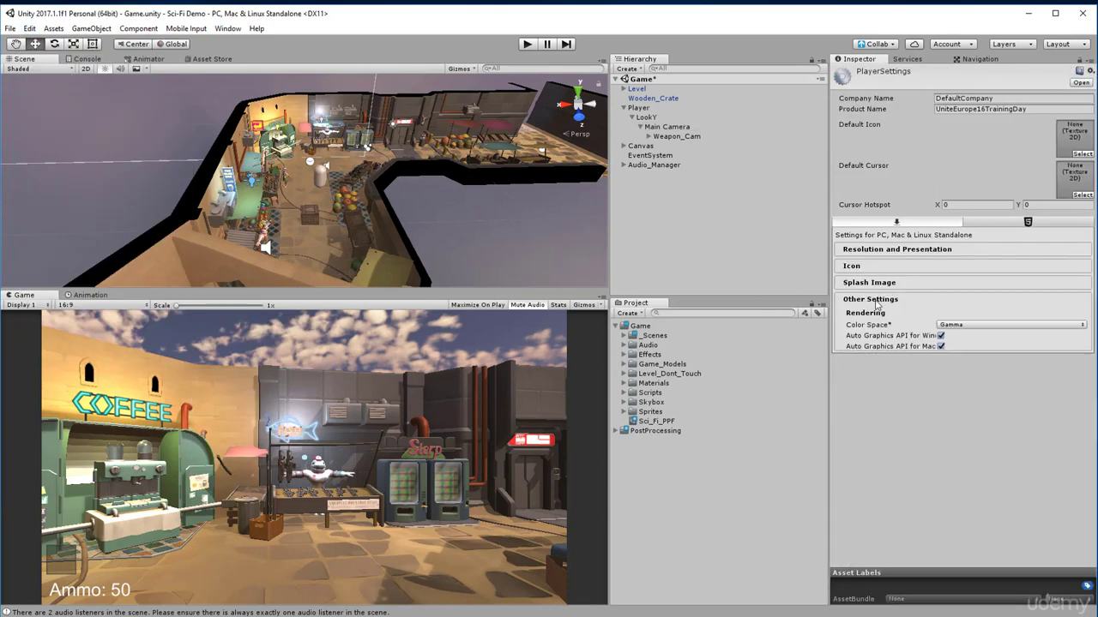
pyautogui.click(877, 300)
pyautogui.click(877, 300)
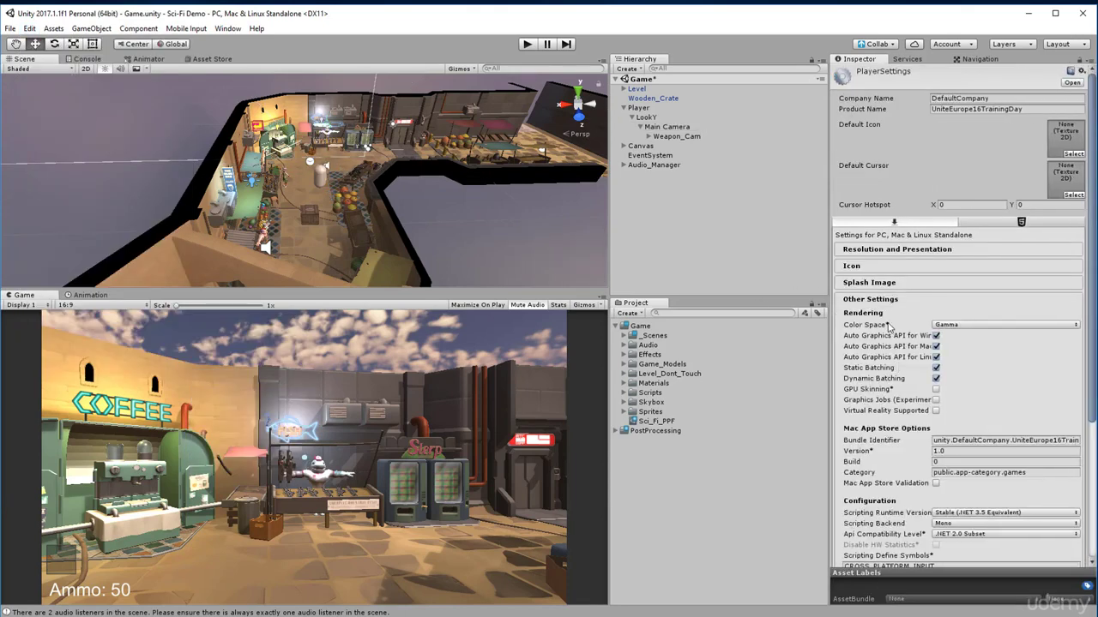
pyautogui.click(946, 330)
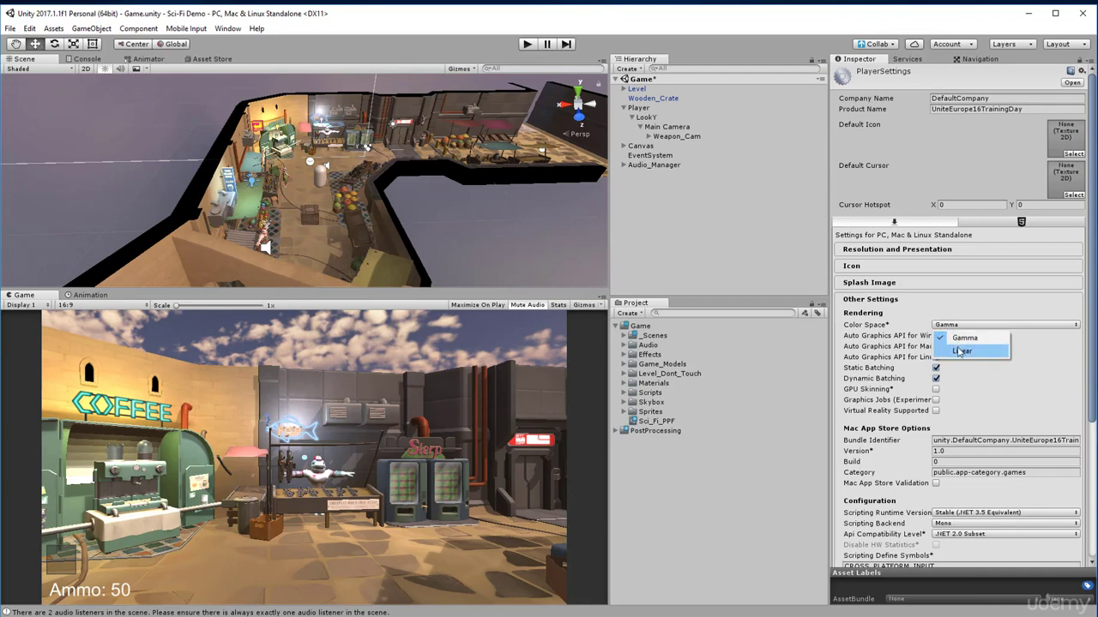
pyautogui.click(962, 351)
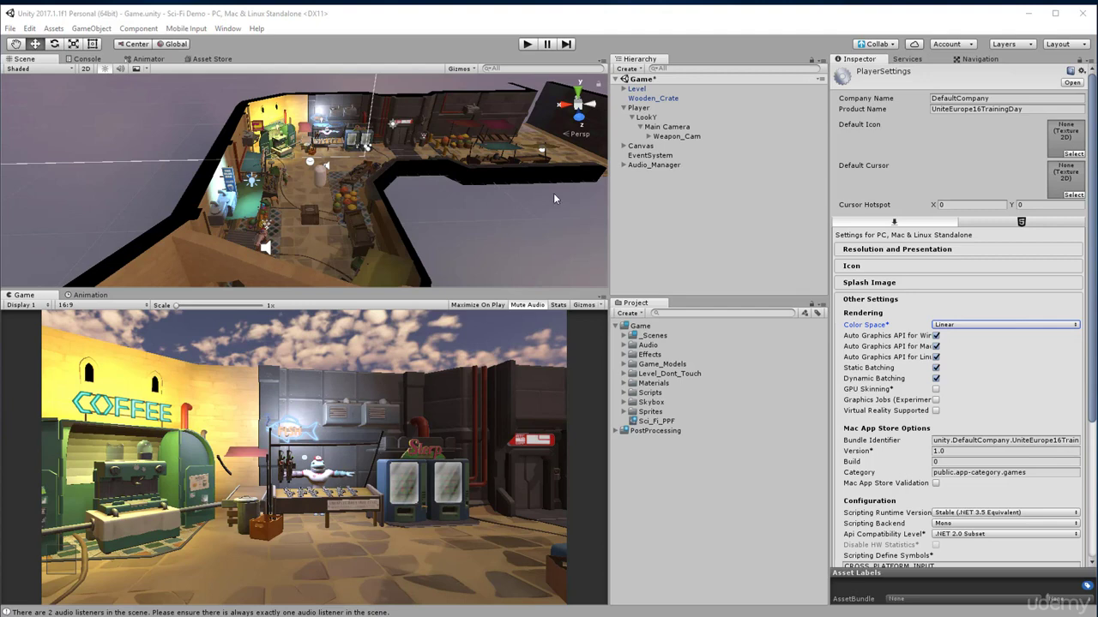
# Step: Enable the Camera component of Weapon_Cam under the Main Camera
pyautogui.click(660, 421)
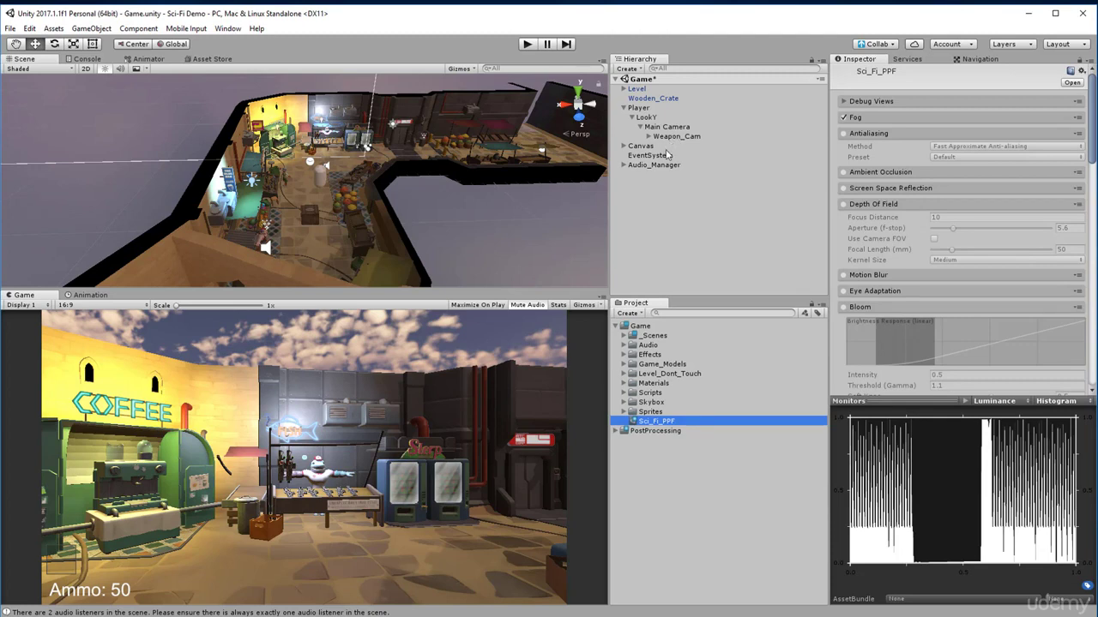
pyautogui.click(667, 127)
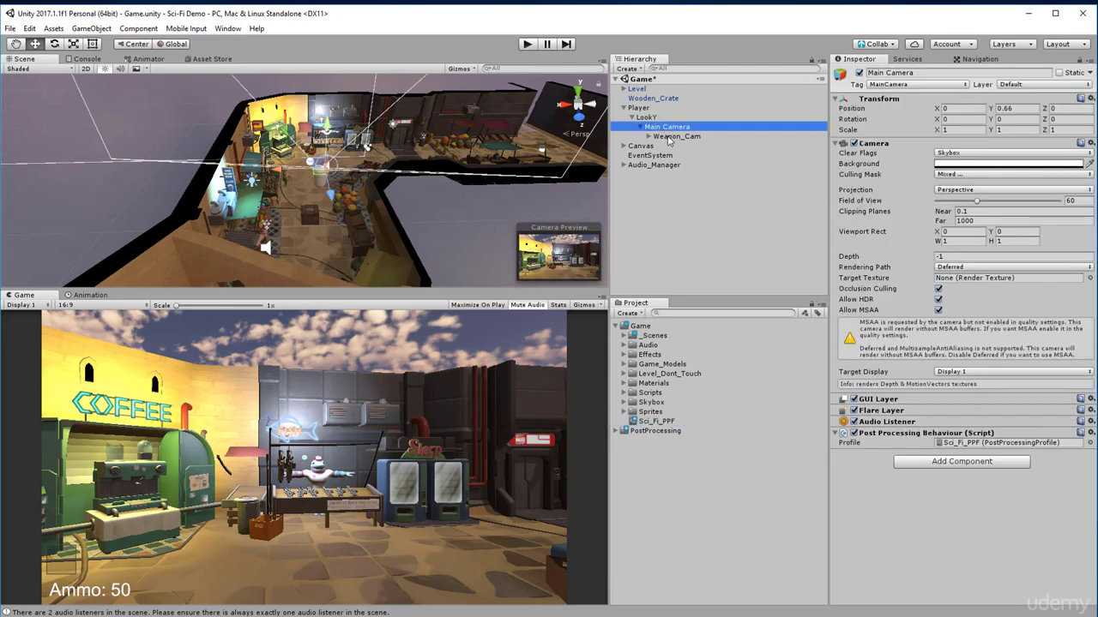
pyautogui.click(677, 138)
pyautogui.click(854, 144)
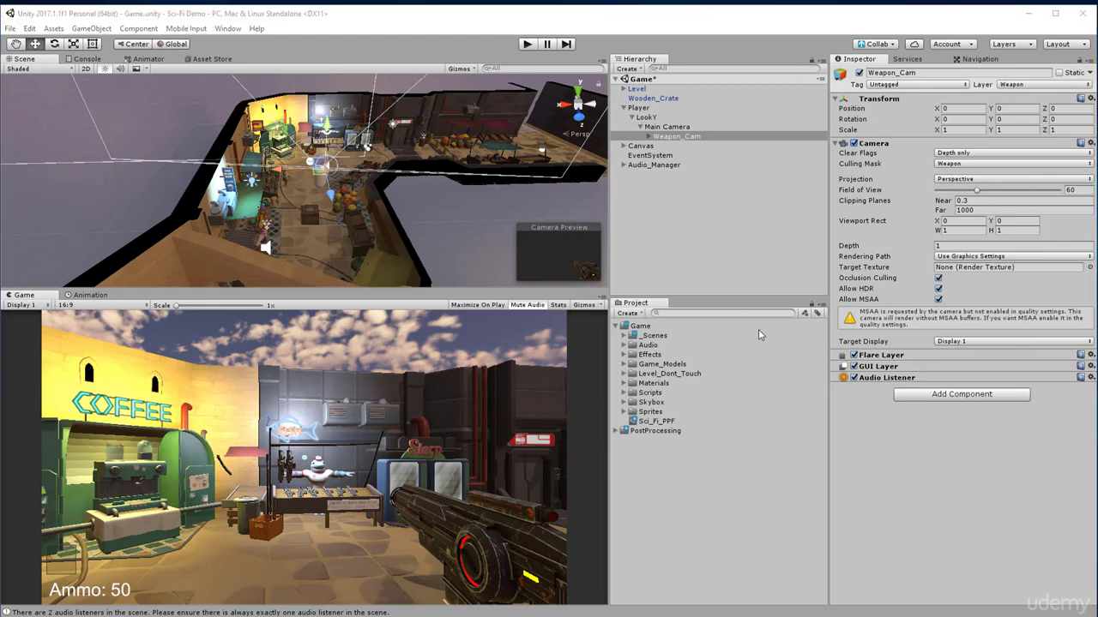
# Step: Enable Antialiasing and Ambient Occlusion in the Sci_Fi_PPF profile, with the Ambient Occlusion settings expanded
pyautogui.click(650, 422)
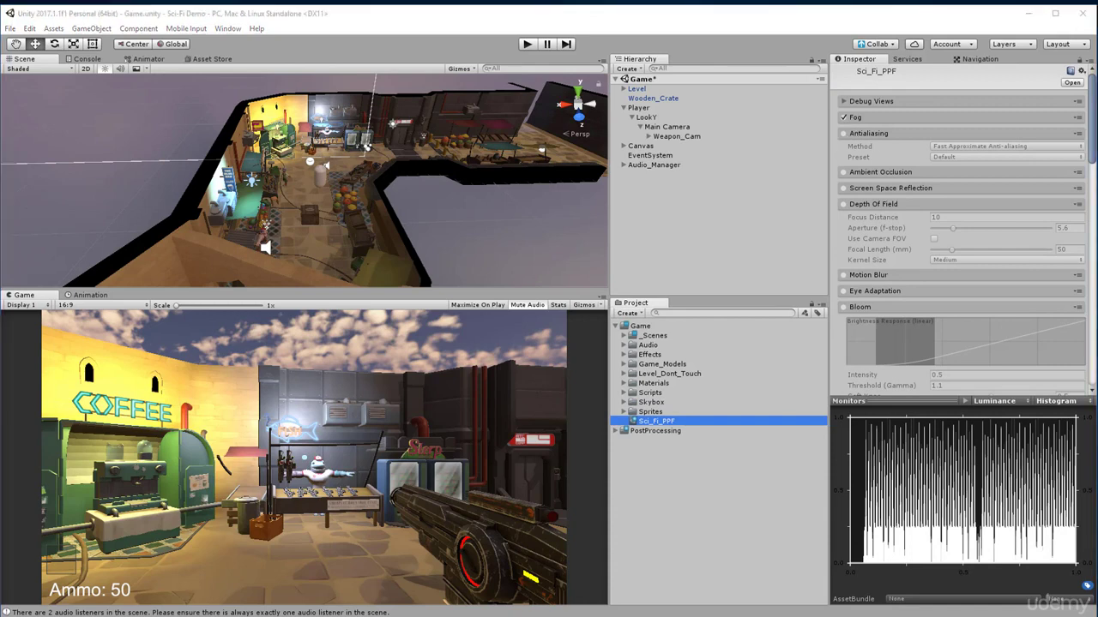
pyautogui.click(844, 134)
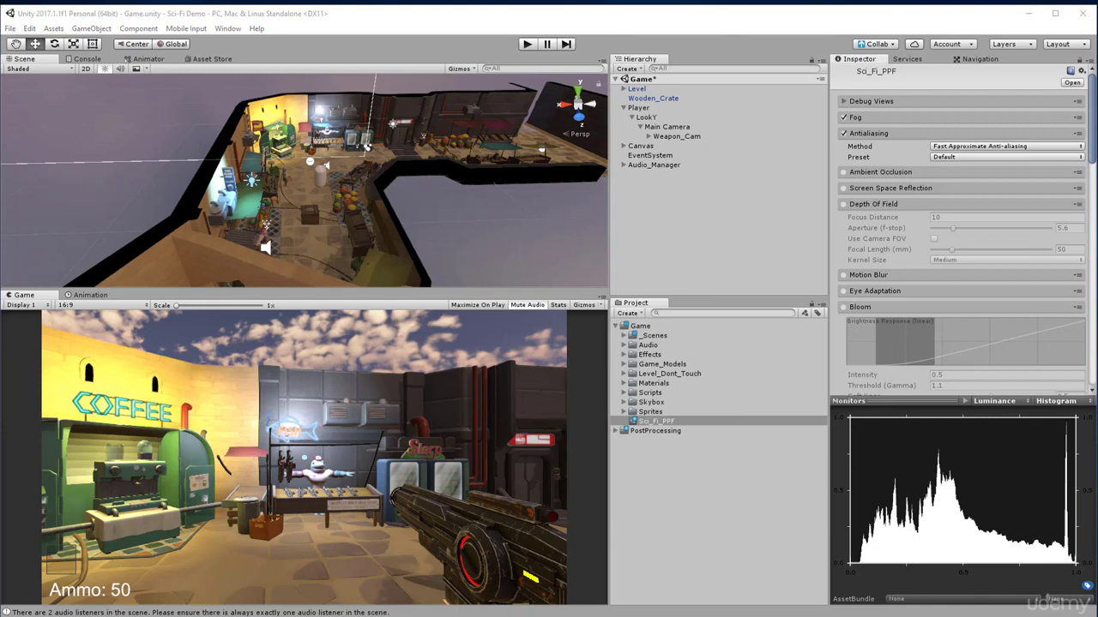
pyautogui.click(855, 176)
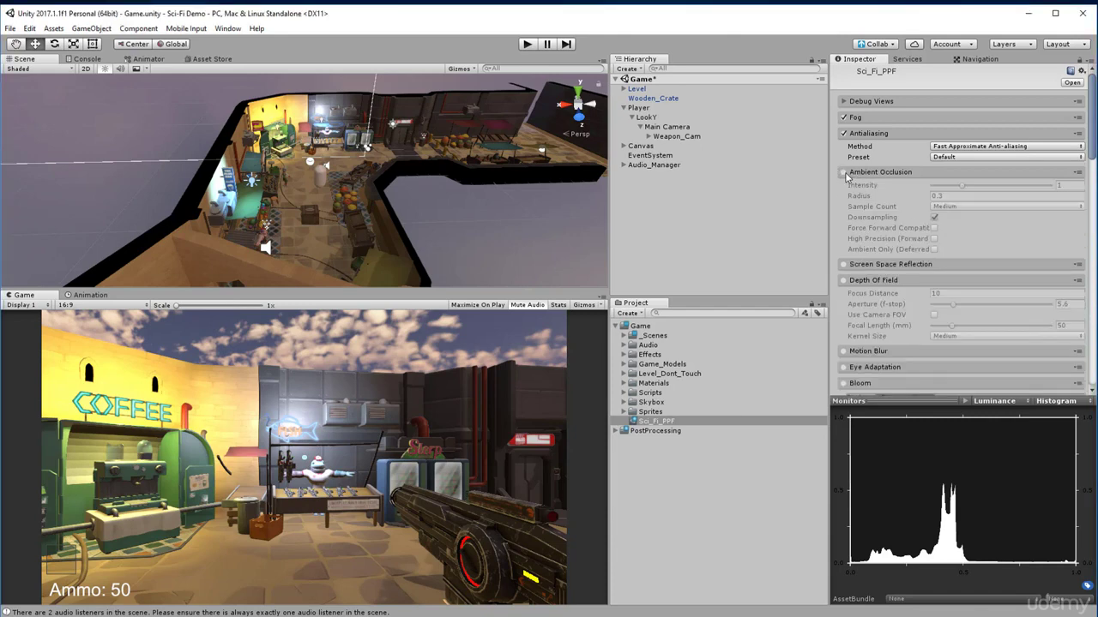
pyautogui.click(844, 173)
pyautogui.click(844, 174)
pyautogui.click(845, 174)
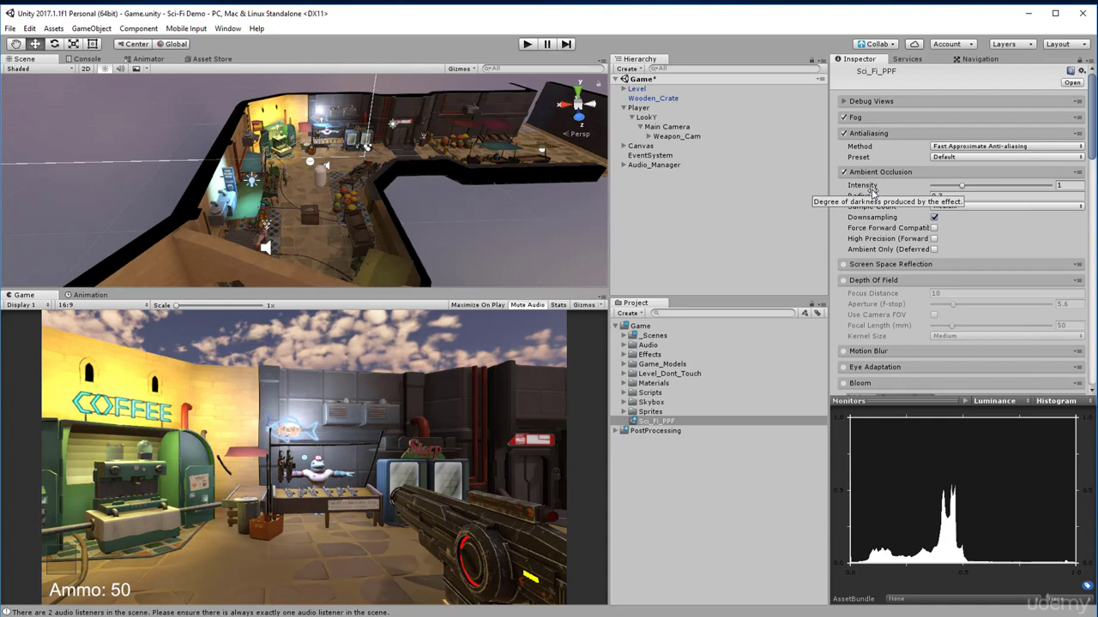
# Step: Adjust the Ambient Occlusion effect to an Intensity of 1 and a Radius of 0.78
pyautogui.click(962, 187)
pyautogui.moveTo(962, 187)
pyautogui.mouseDown()
pyautogui.moveTo(949, 189)
pyautogui.moveTo(1056, 205)
pyautogui.moveTo(1021, 186)
pyautogui.moveTo(941, 188)
pyautogui.moveTo(954, 186)
pyautogui.mouseUp()
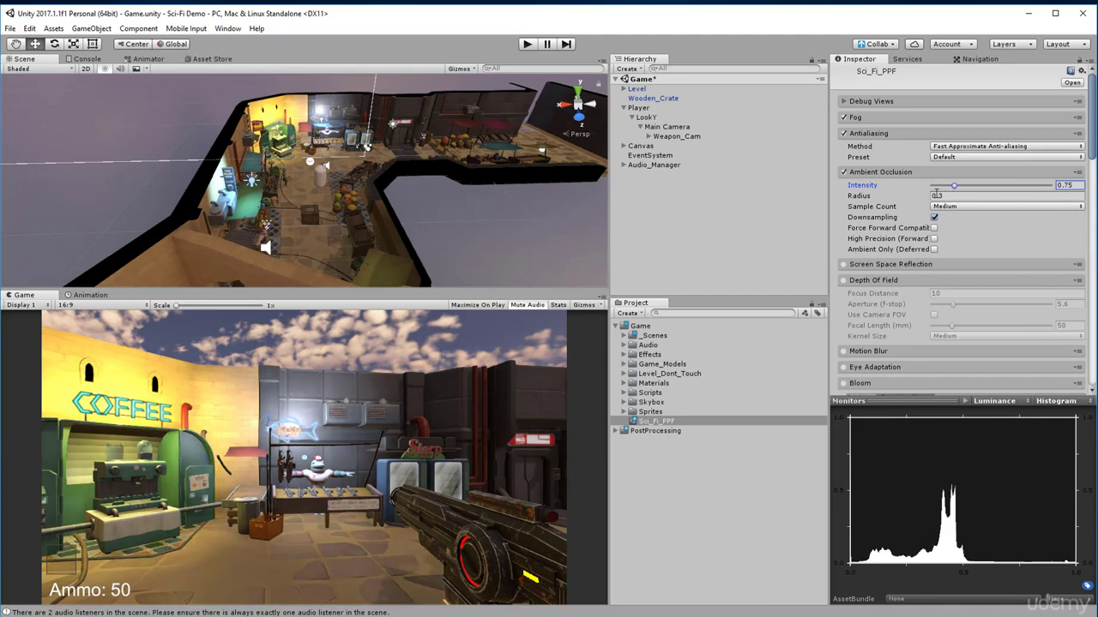
pyautogui.moveTo(888, 198)
pyautogui.mouseDown()
pyautogui.moveTo(937, 204)
pyautogui.moveTo(883, 214)
pyautogui.mouseUp()
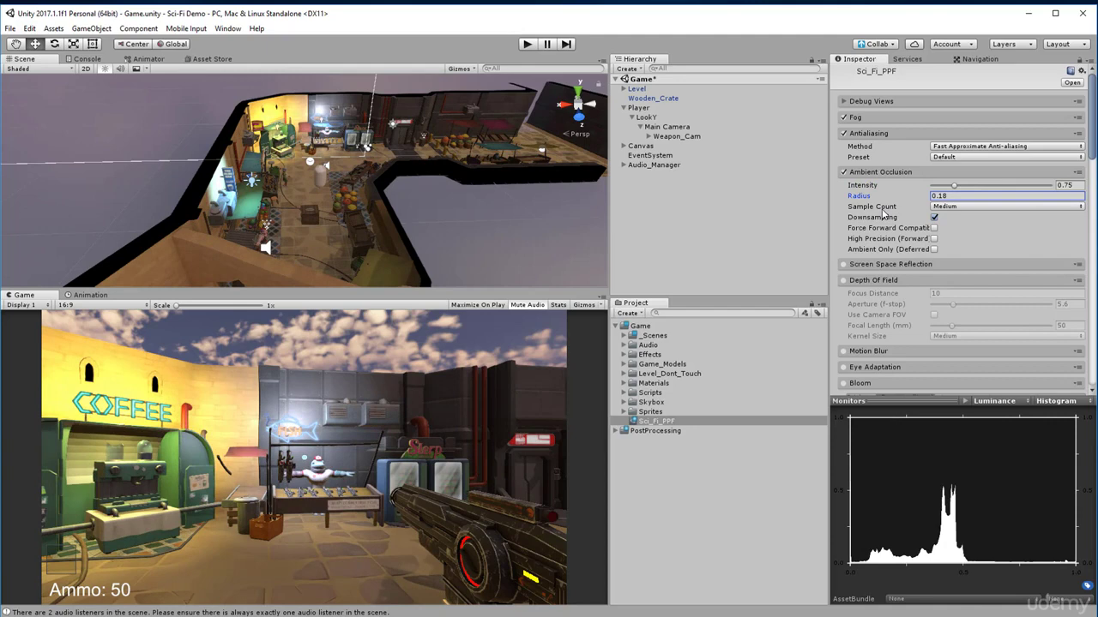
pyautogui.moveTo(954, 186); pyautogui.dragTo(972, 192)
pyautogui.click(1082, 187)
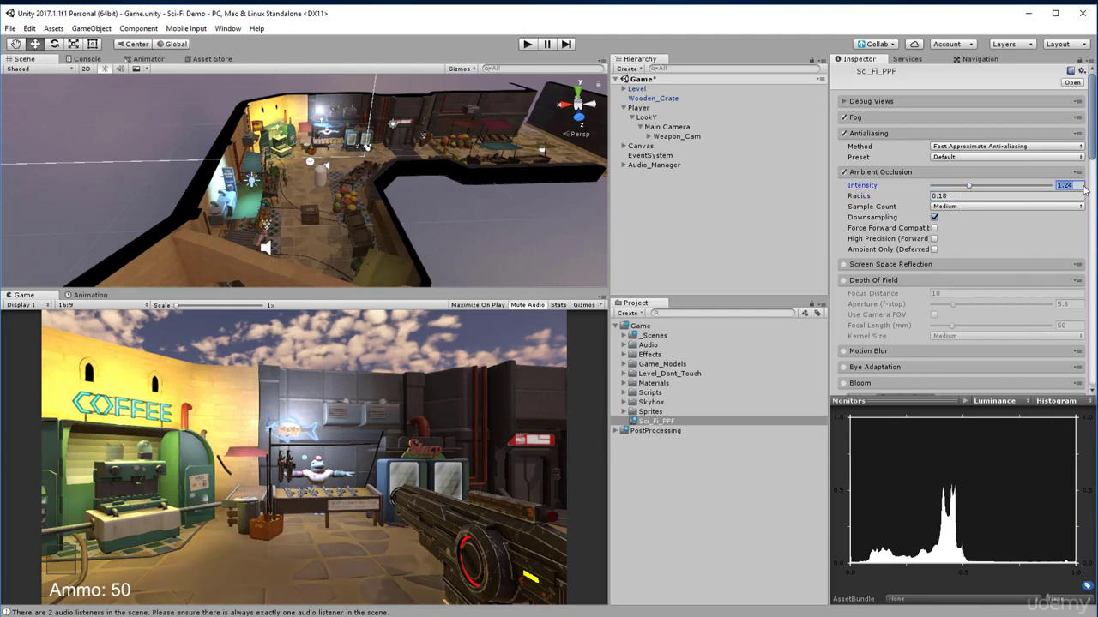
pyautogui.write('1')
pyautogui.moveTo(878, 197); pyautogui.dragTo(894, 202)
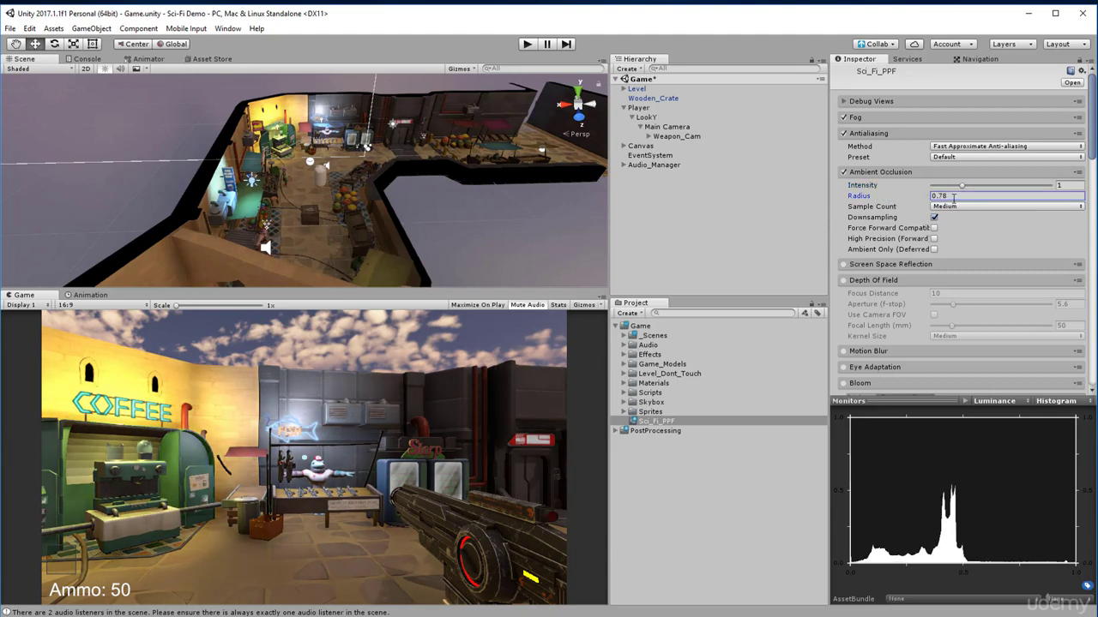
# Step: Enable Depth Of Field in the profile with a Focus Distance of 1 and an Aperture of 10.9
pyautogui.click(857, 281)
pyautogui.click(843, 280)
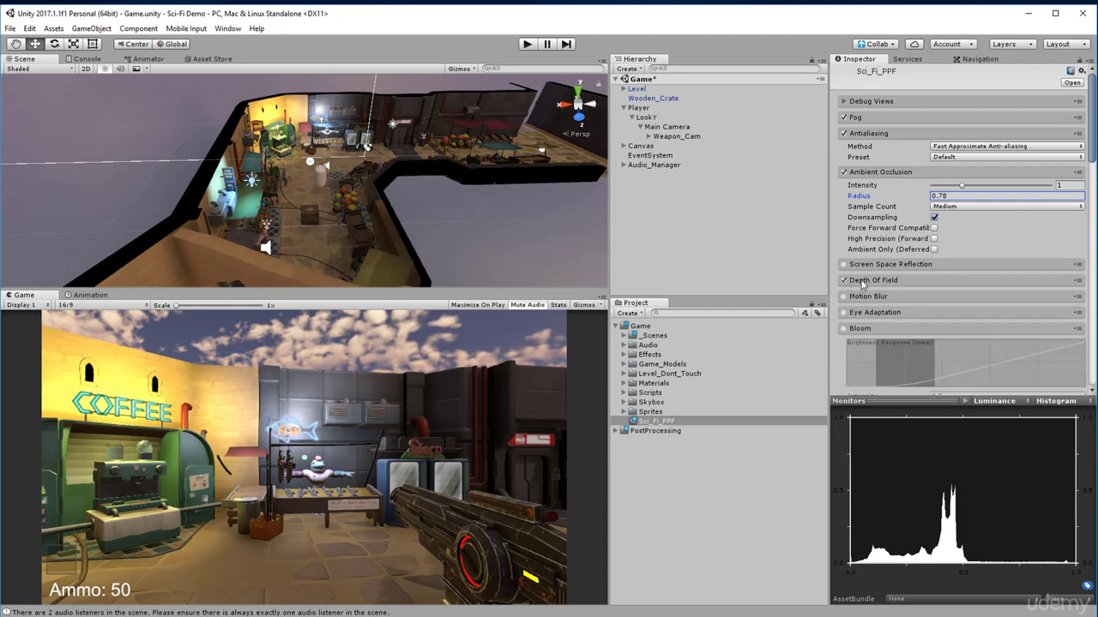
pyautogui.click(861, 282)
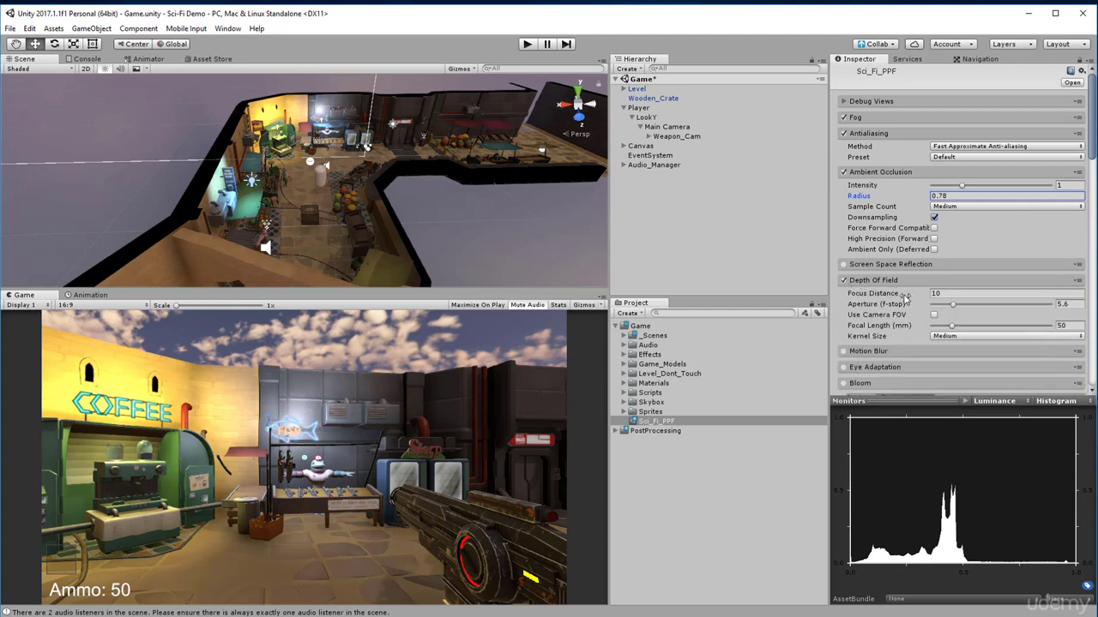
pyautogui.moveTo(904, 296); pyautogui.dragTo(693, 308)
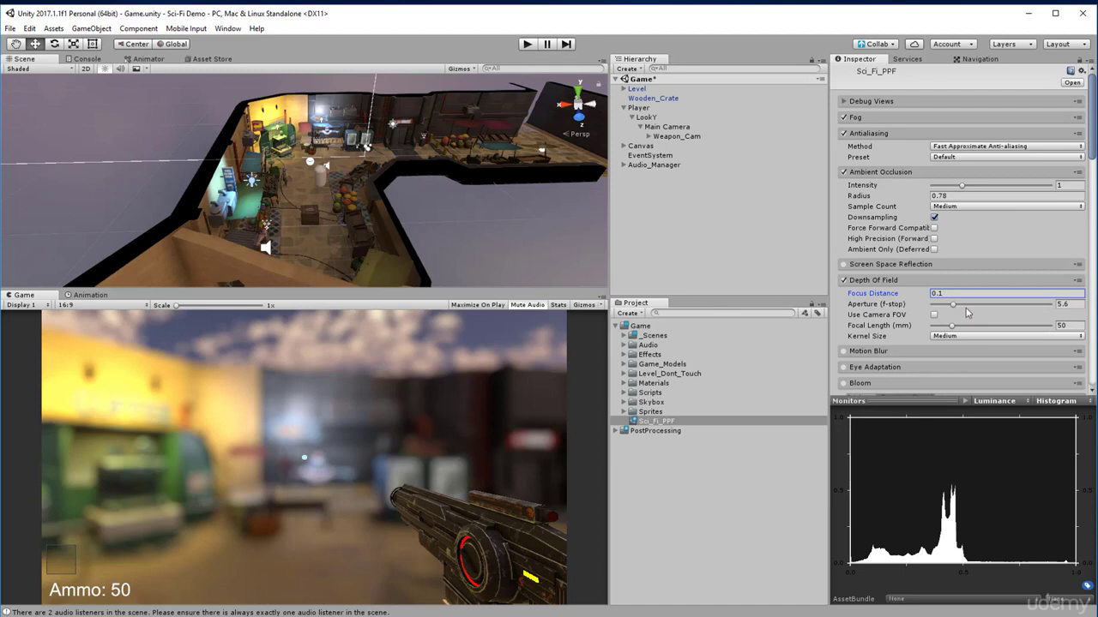
pyautogui.click(944, 294)
pyautogui.write('1')
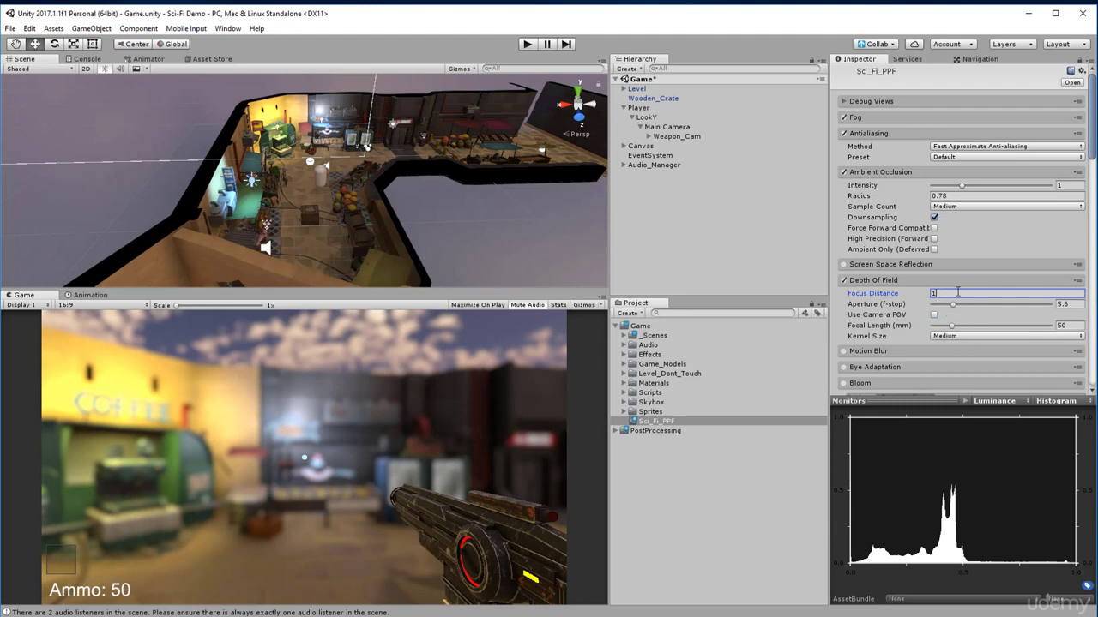
pyautogui.moveTo(952, 311); pyautogui.dragTo(966, 315)
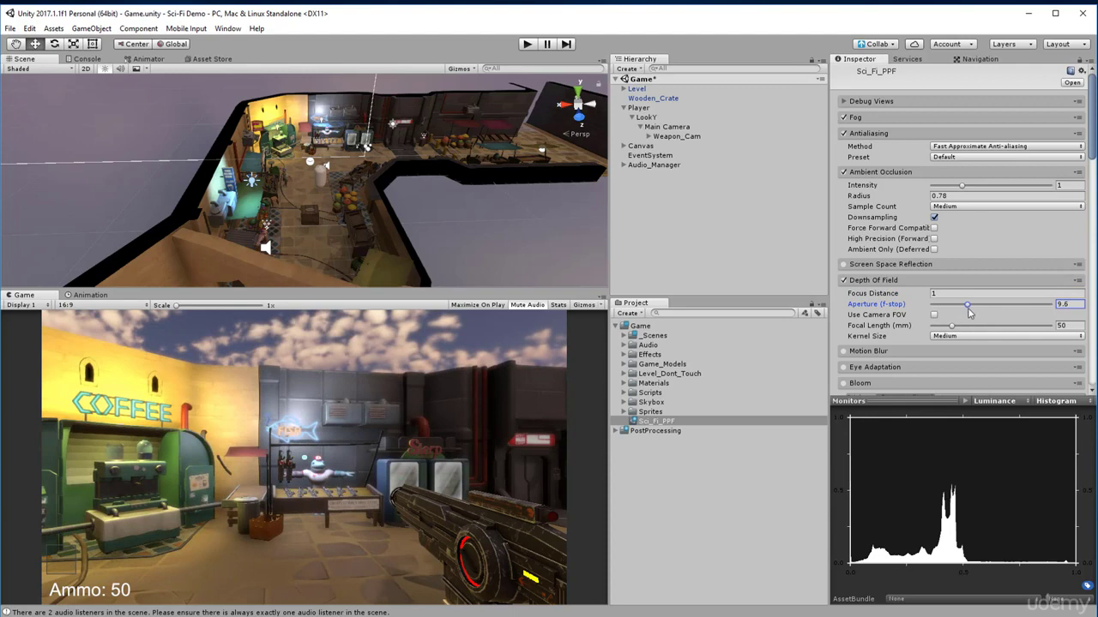
pyautogui.moveTo(969, 307); pyautogui.dragTo(974, 313)
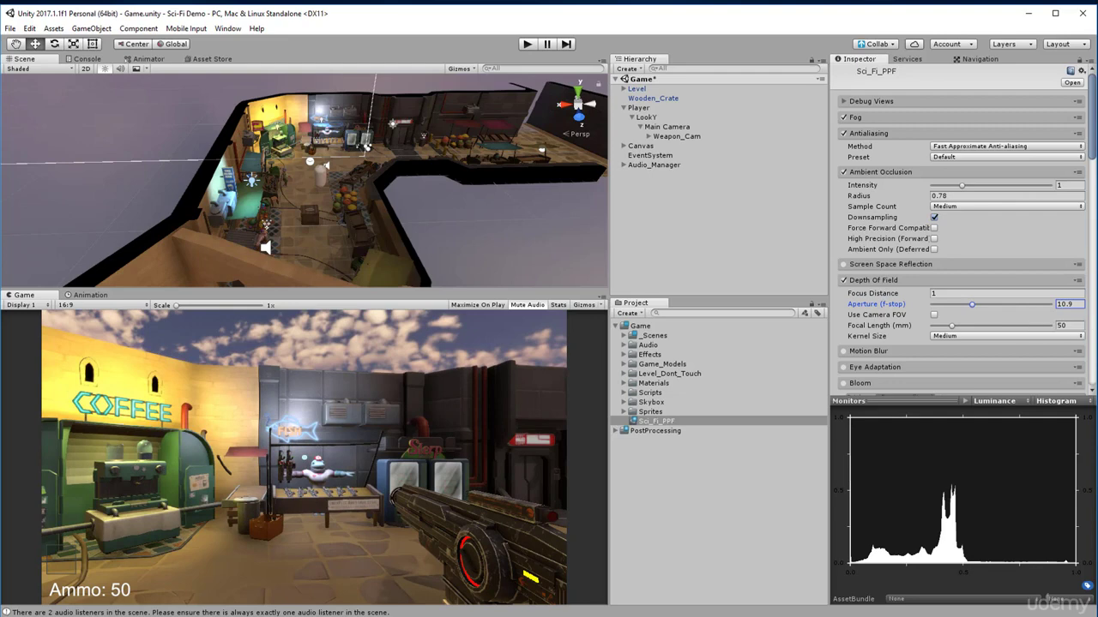
# Step: Enable Motion Blur in the profile with a Shutter Angle of 180, keeping the Sample Count at 10
pyautogui.scroll(-3, 943, 303)
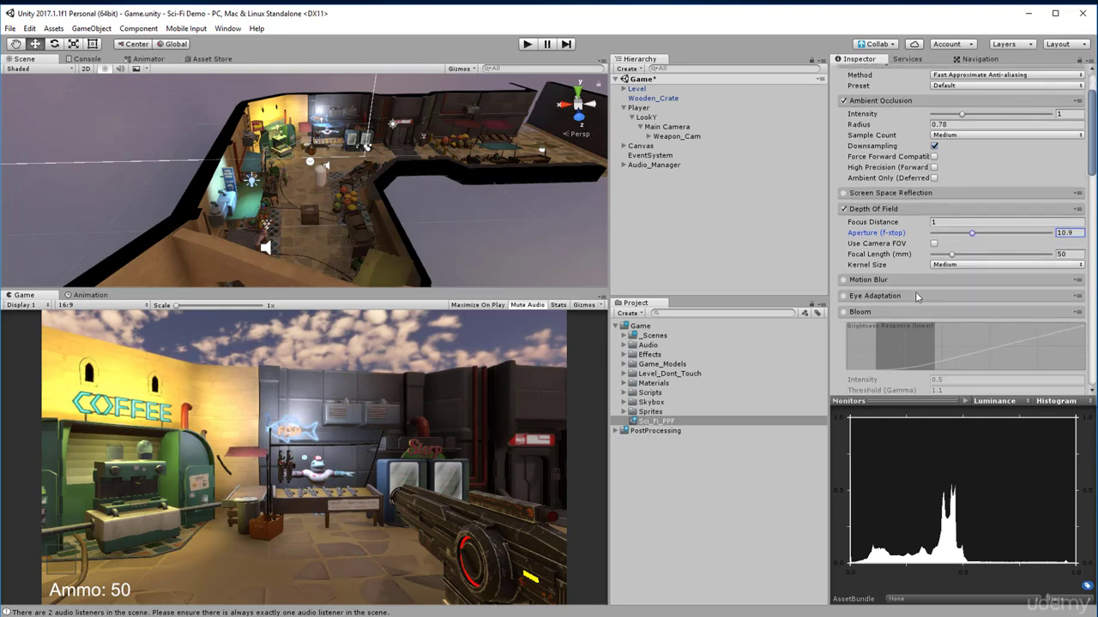
pyautogui.click(870, 281)
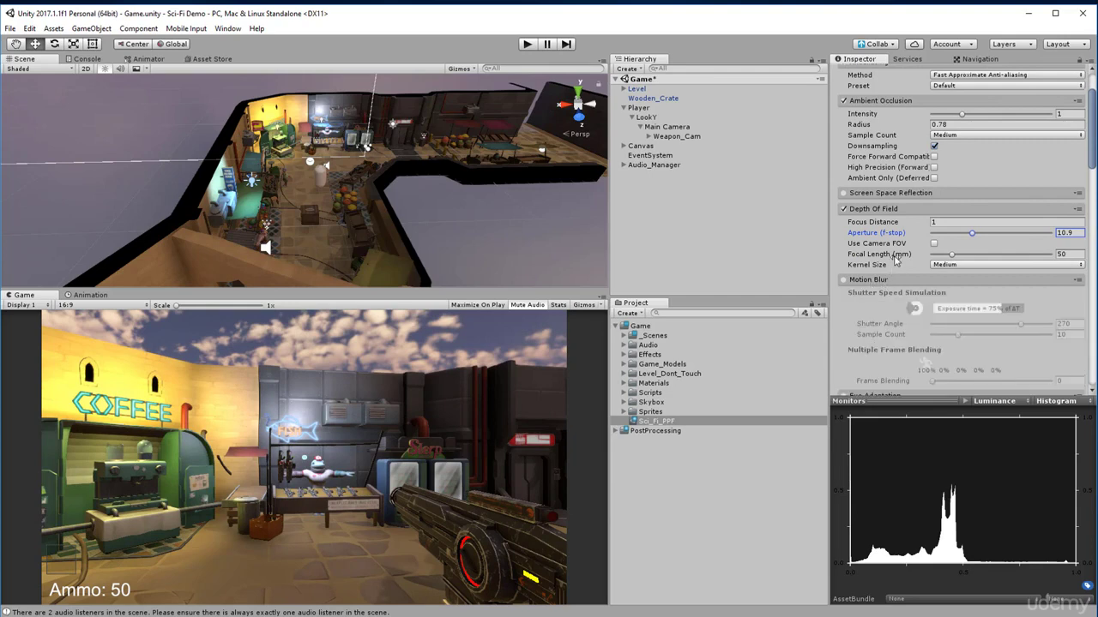
pyautogui.click(843, 281)
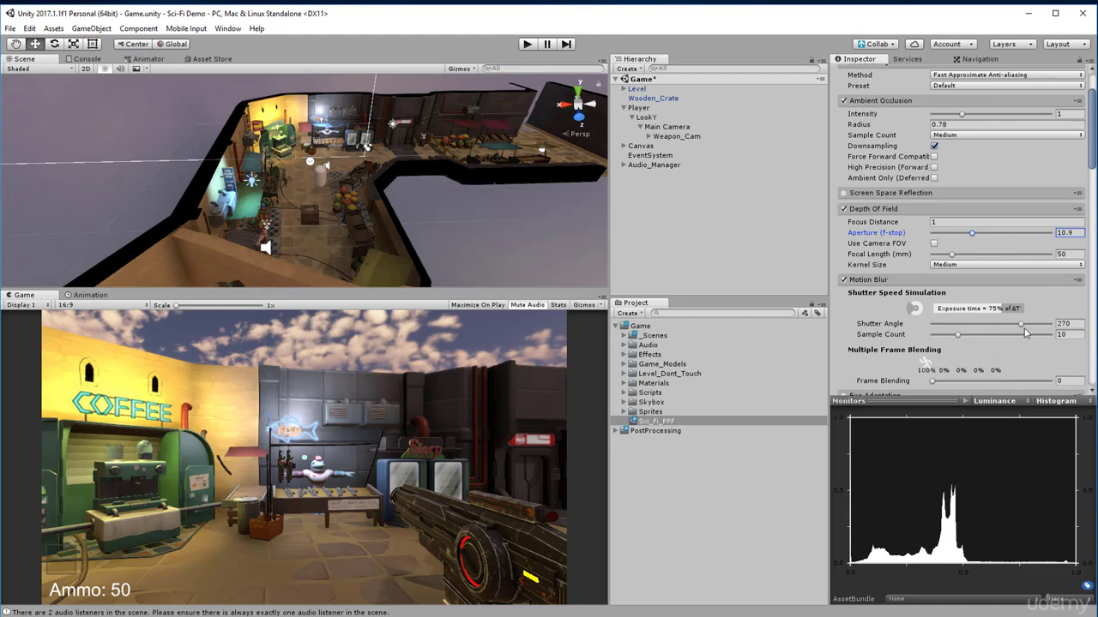
pyautogui.moveTo(1022, 325)
pyautogui.mouseDown()
pyautogui.moveTo(1002, 328)
pyautogui.moveTo(1020, 329)
pyautogui.mouseUp()
pyautogui.doubleClick(1068, 323)
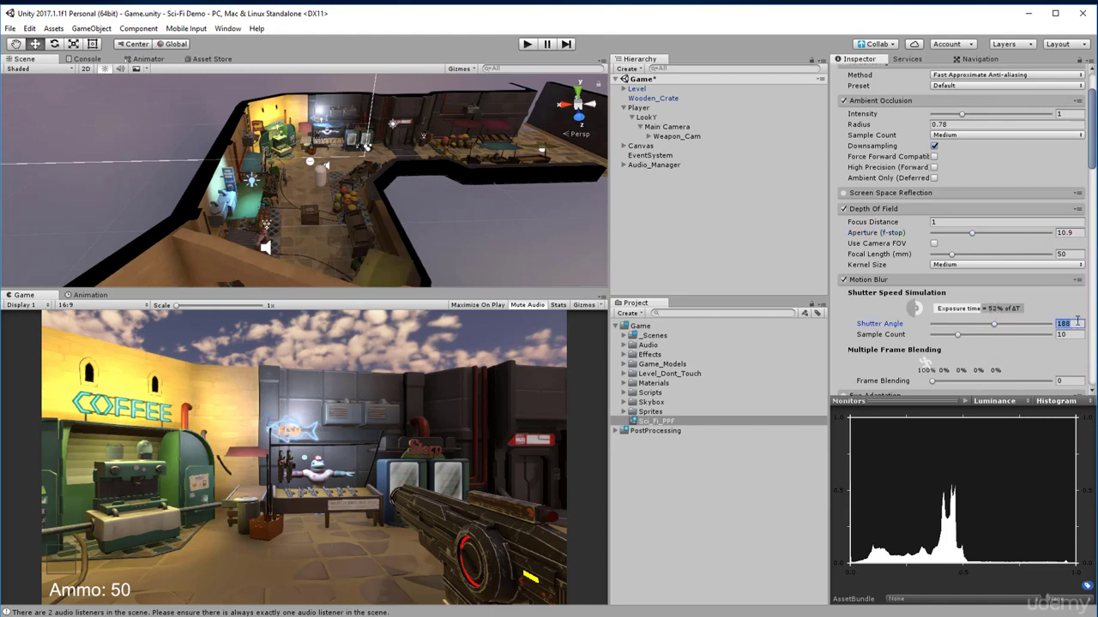
pyautogui.write('180')
pyautogui.moveTo(958, 341)
pyautogui.mouseDown()
pyautogui.moveTo(987, 341)
pyautogui.moveTo(962, 341)
pyautogui.mouseUp()
pyautogui.scroll(-4, 930, 335)
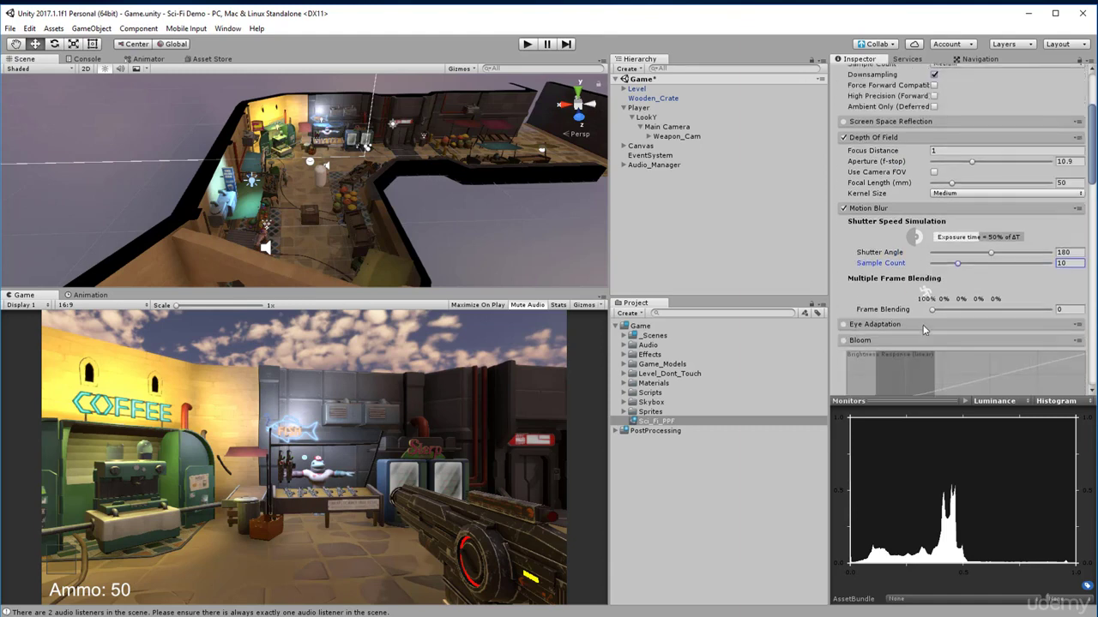
pyautogui.scroll(4, 923, 329)
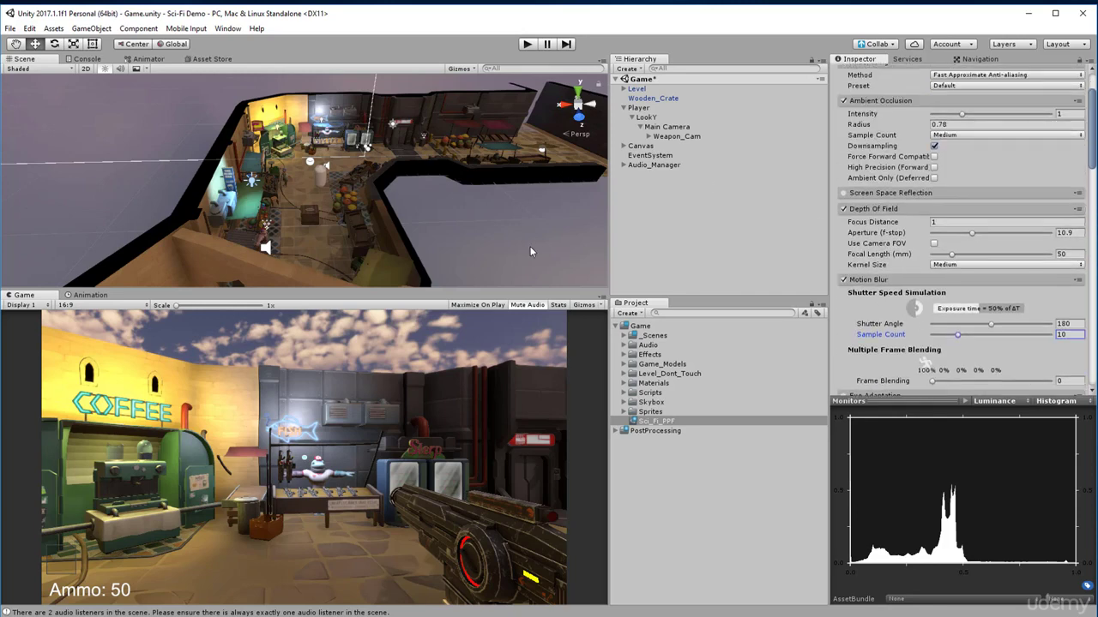
# Step: Play-test the scene, walking and looking around to examine the motion blur and depth of field, and stop the game
pyautogui.click(527, 43)
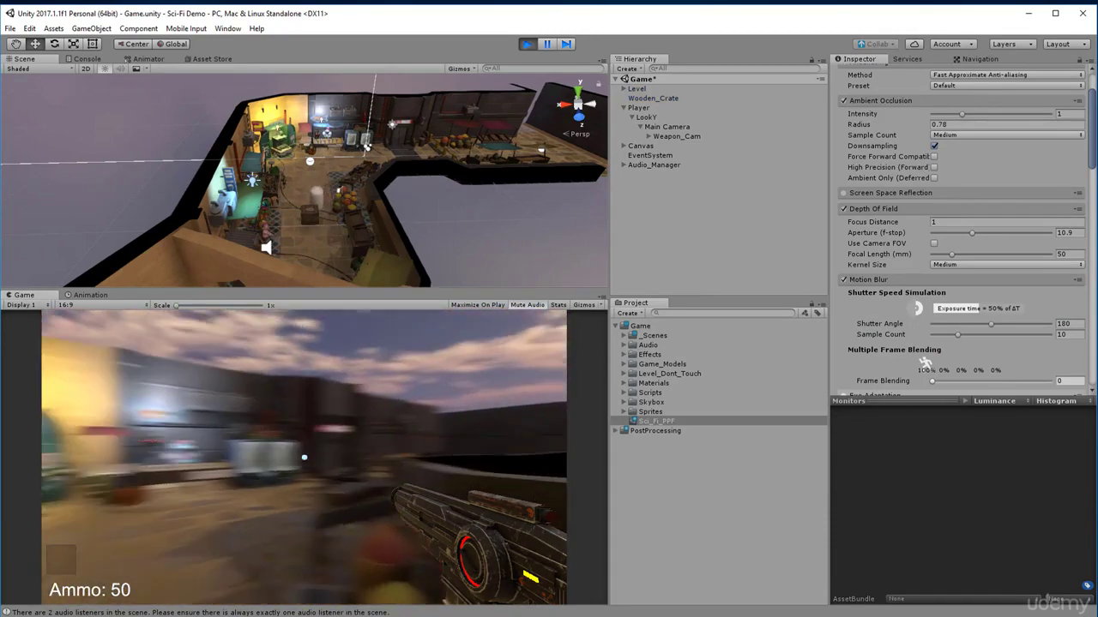
pyautogui.press('w')
pyautogui.press('w')
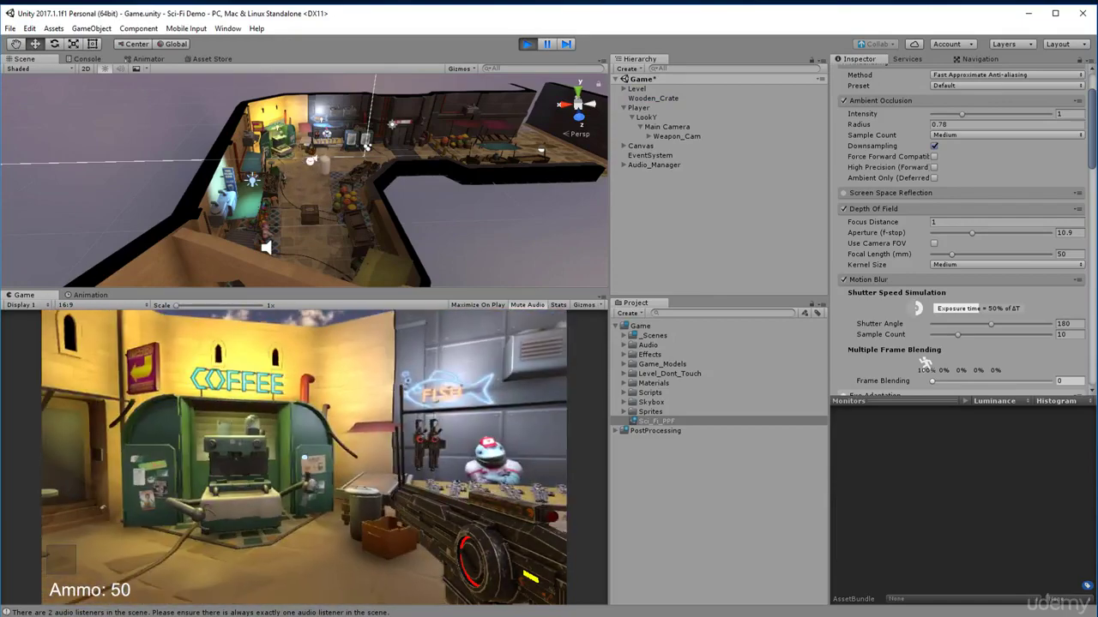
pyautogui.press('s')
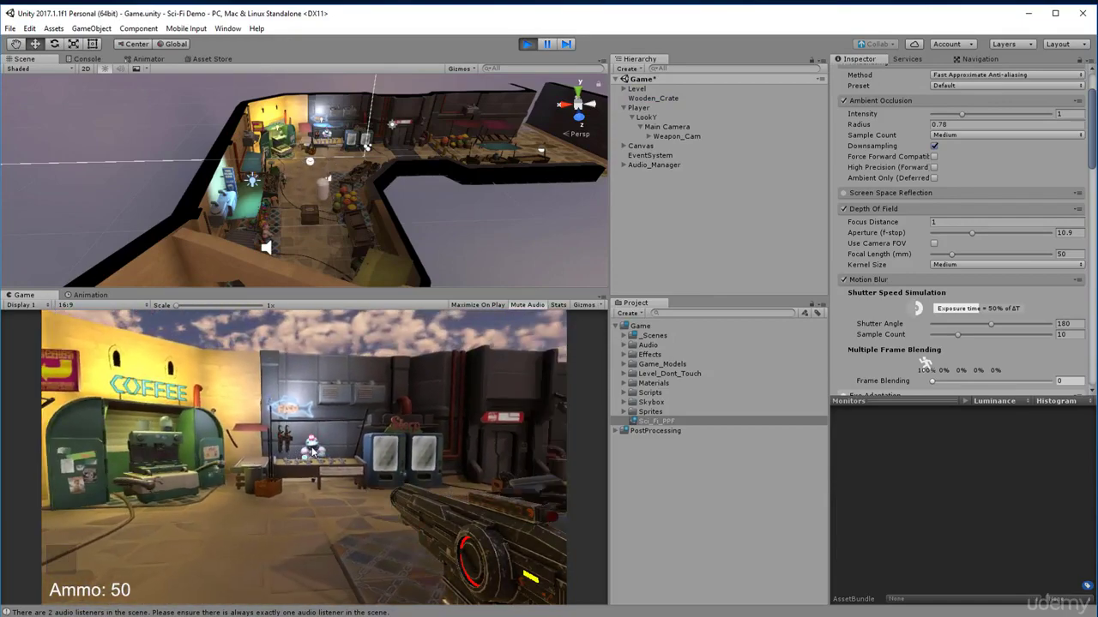
pyautogui.press('Escape')
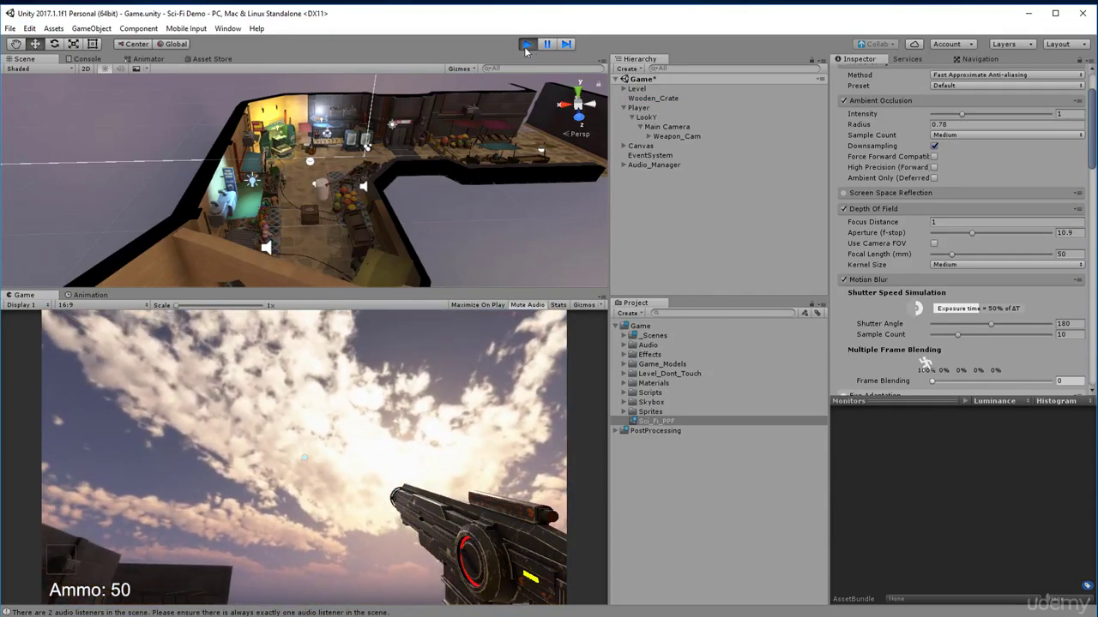
pyautogui.hotkey('ctrl', 'p')
# Step: Enable Bloom in the profile and experiment with its strength, ending at an Intensity of 0.8 and a Threshold of 1.74
pyautogui.scroll(-5, 862, 231)
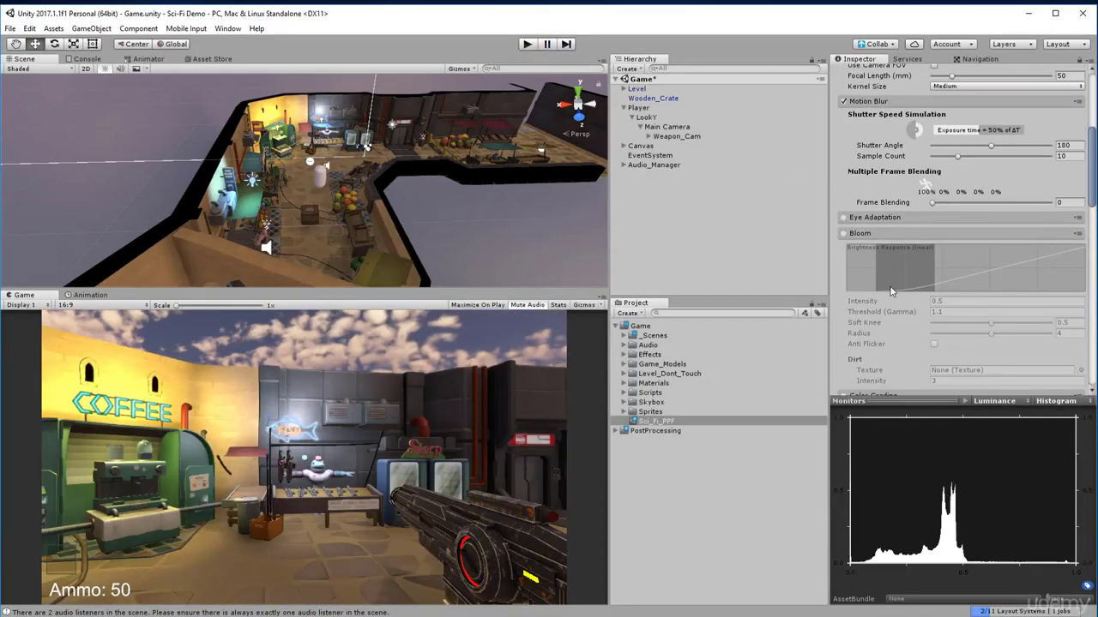
pyautogui.click(844, 234)
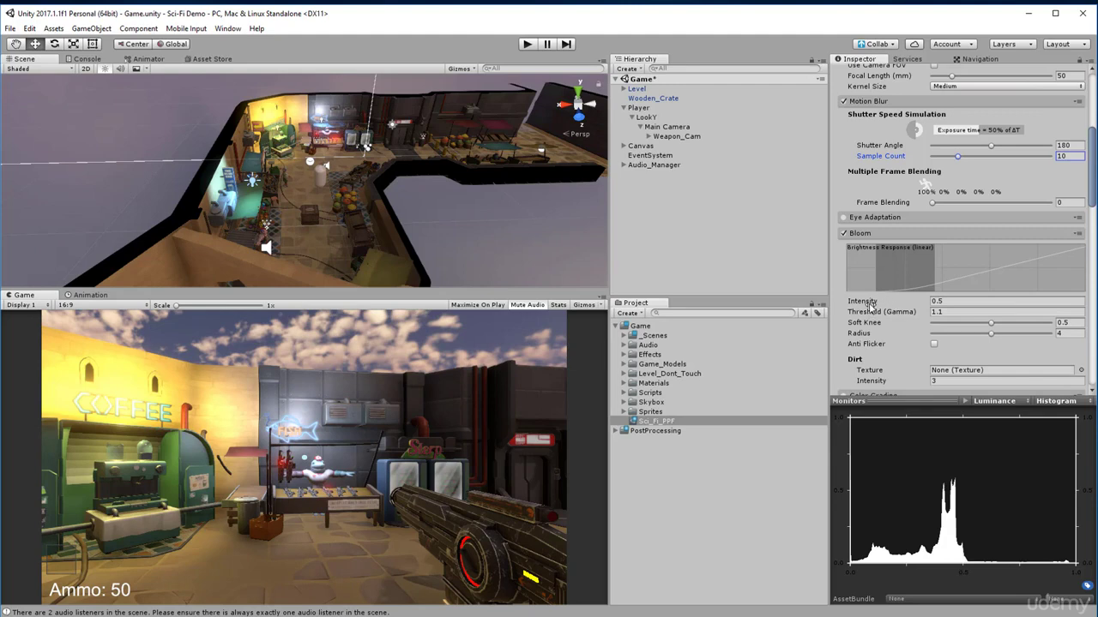
pyautogui.moveTo(861, 305); pyautogui.dragTo(990, 317)
pyautogui.moveTo(992, 316); pyautogui.dragTo(925, 329)
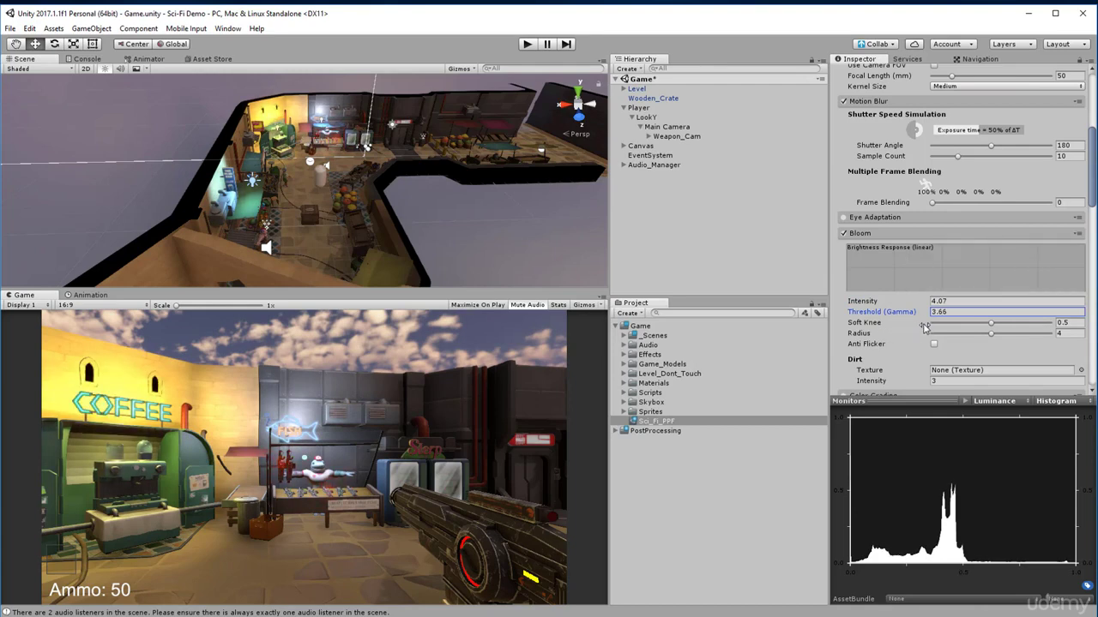
pyautogui.moveTo(876, 301); pyautogui.dragTo(840, 316)
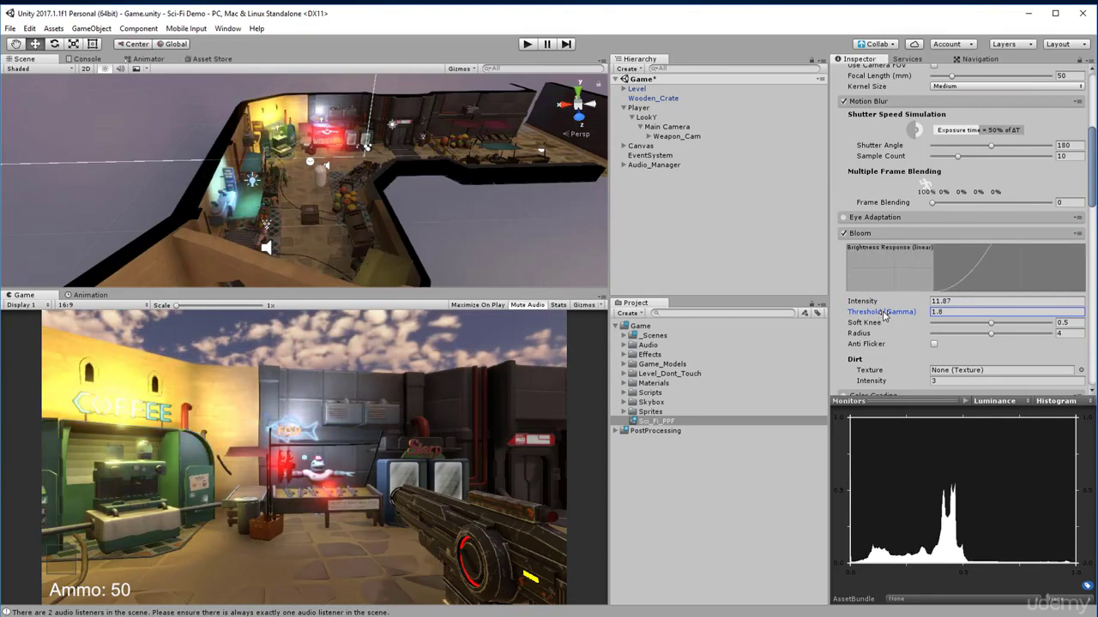
pyautogui.moveTo(883, 315); pyautogui.dragTo(711, 317)
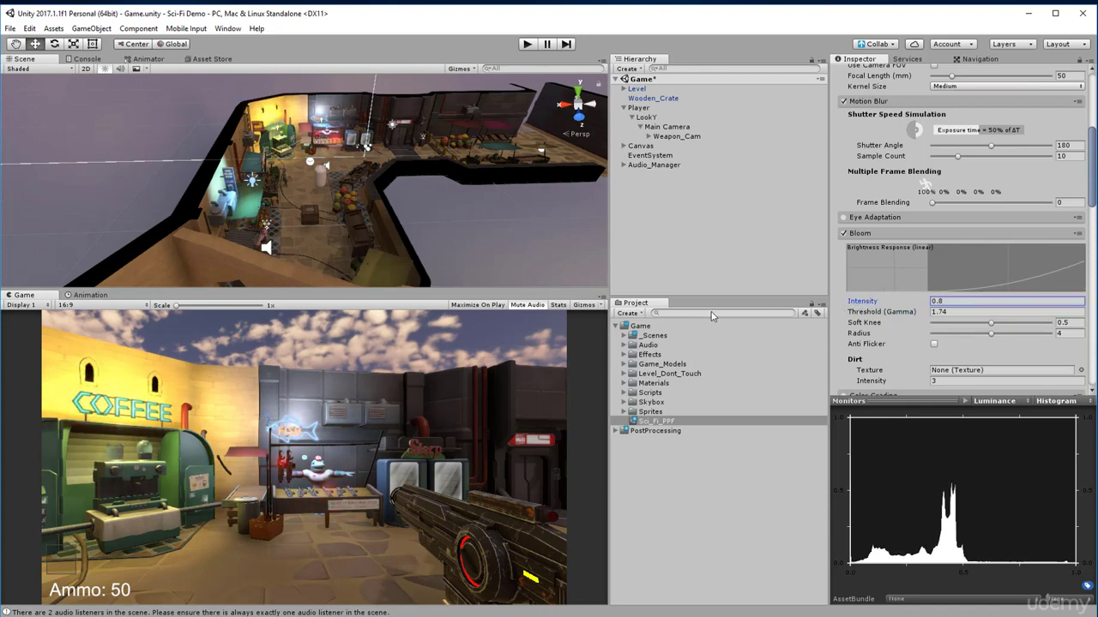
# Step: Set the Bloom Intensity to 0.3 and its Threshold (Gamma) to 0.8
pyautogui.doubleClick(968, 299)
pyautogui.write('0.3')
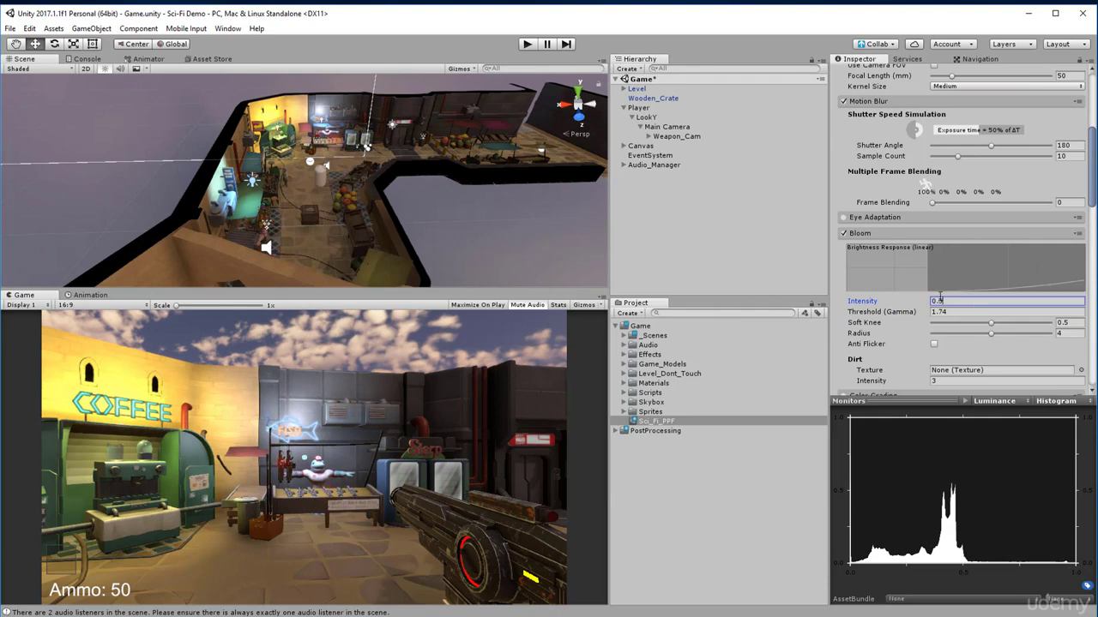
pyautogui.moveTo(868, 315)
pyautogui.mouseDown()
pyautogui.moveTo(892, 323)
pyautogui.moveTo(875, 323)
pyautogui.mouseUp()
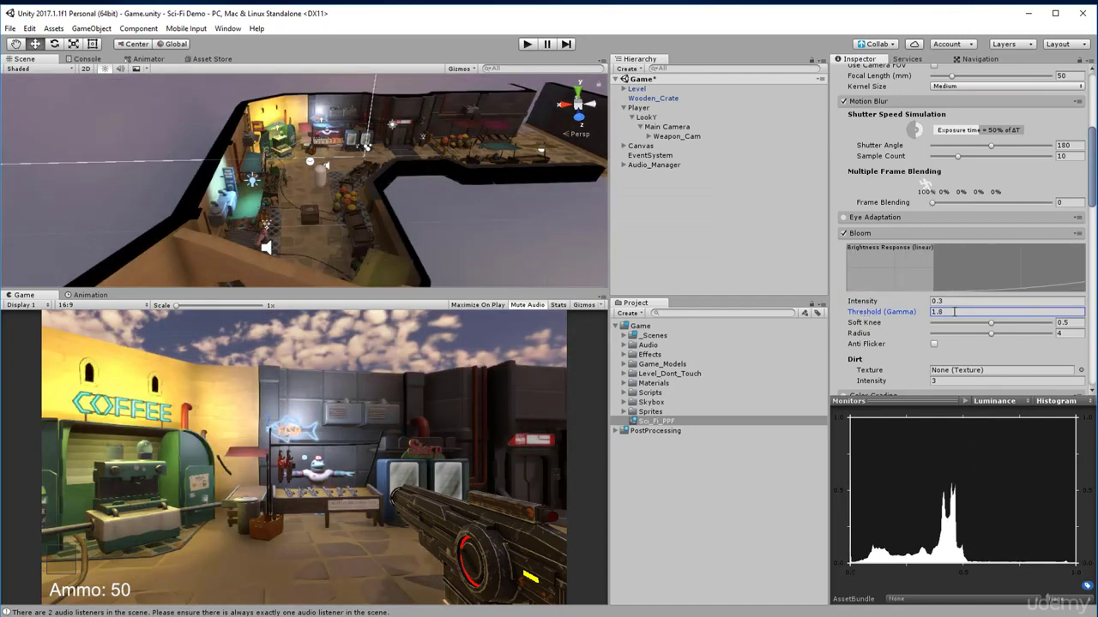
pyautogui.click(955, 313)
pyautogui.write('0.8')
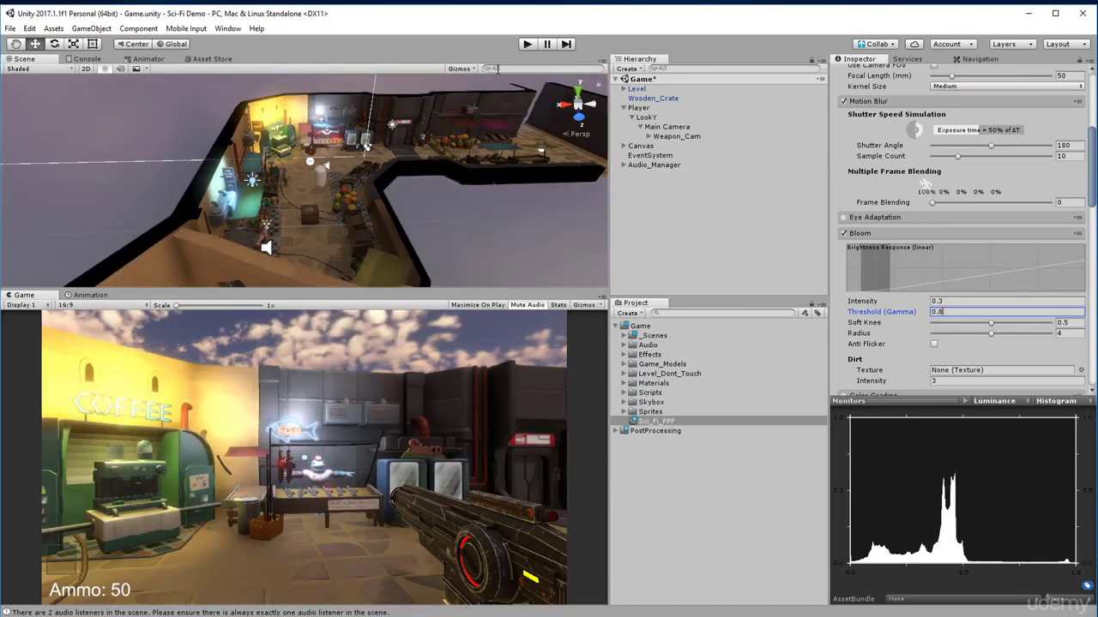
# Step: Play-test the scene, walking up to the fish stall and looking around to examine the bloom effect
pyautogui.click(531, 44)
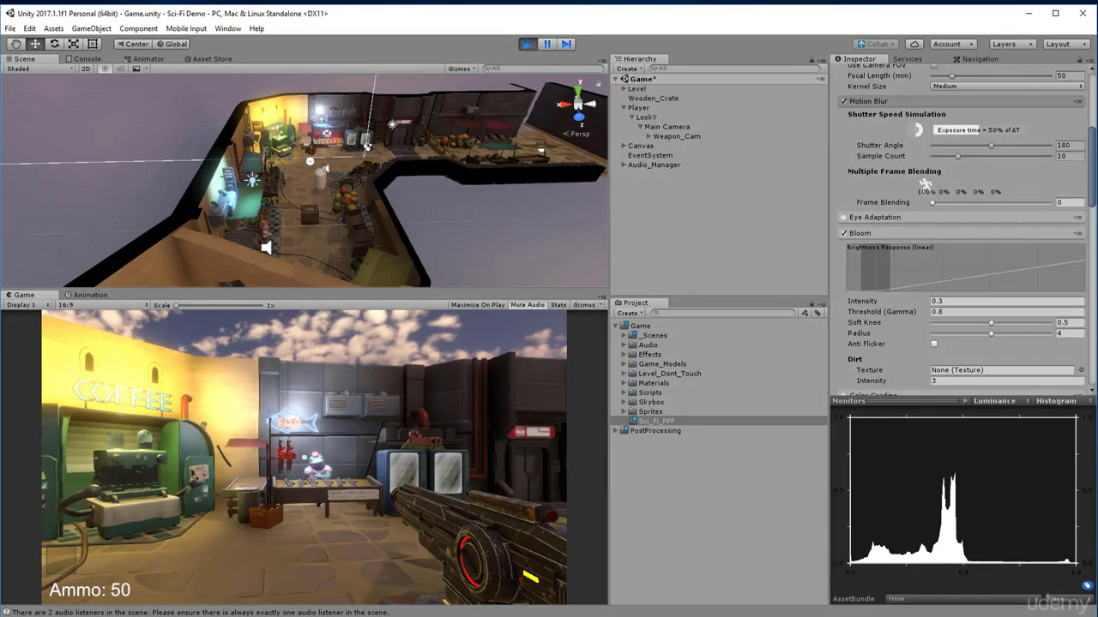
pyautogui.press('w')
pyautogui.press('w')
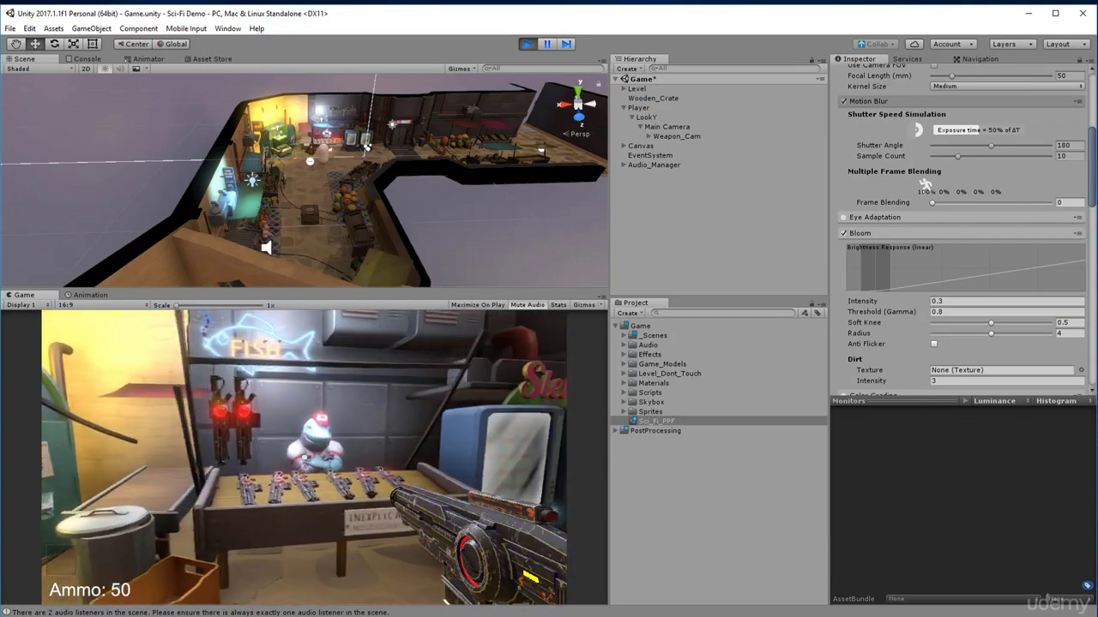
pyautogui.press('s')
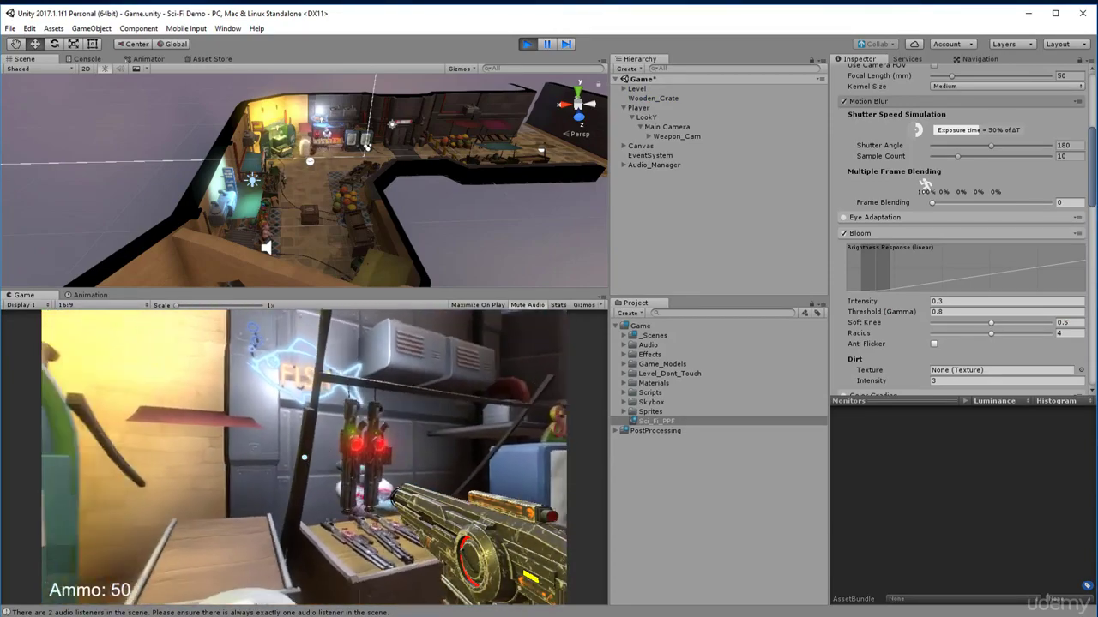
pyautogui.press('w')
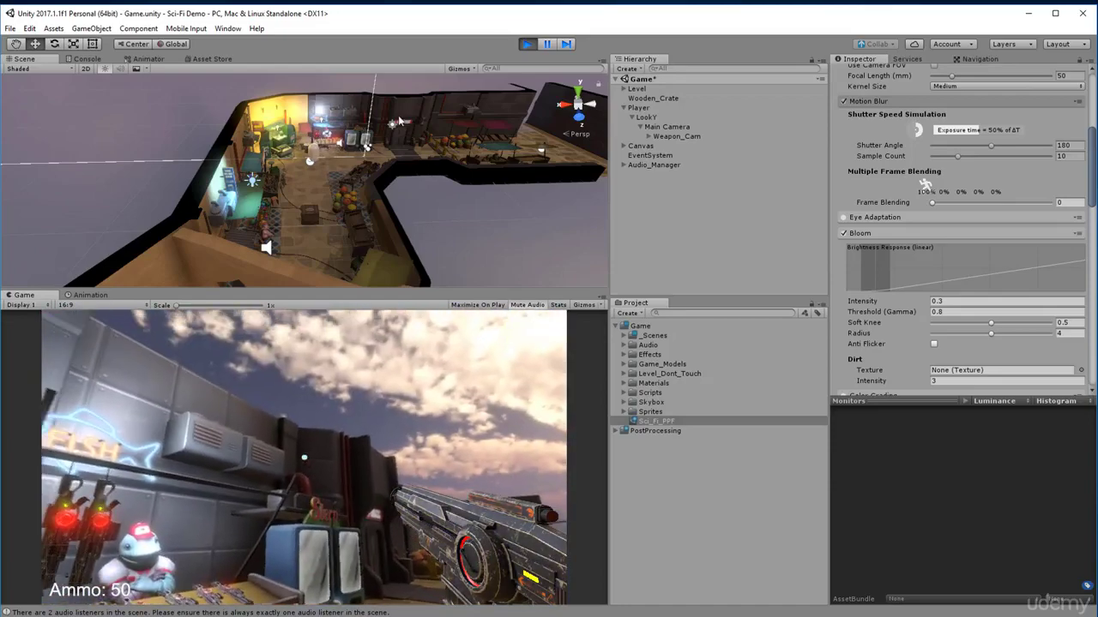
# Step: Enable Anti Flicker for Bloom while the game runs, test it in the running game and stop the game
pyautogui.click(934, 345)
pyautogui.click(374, 404)
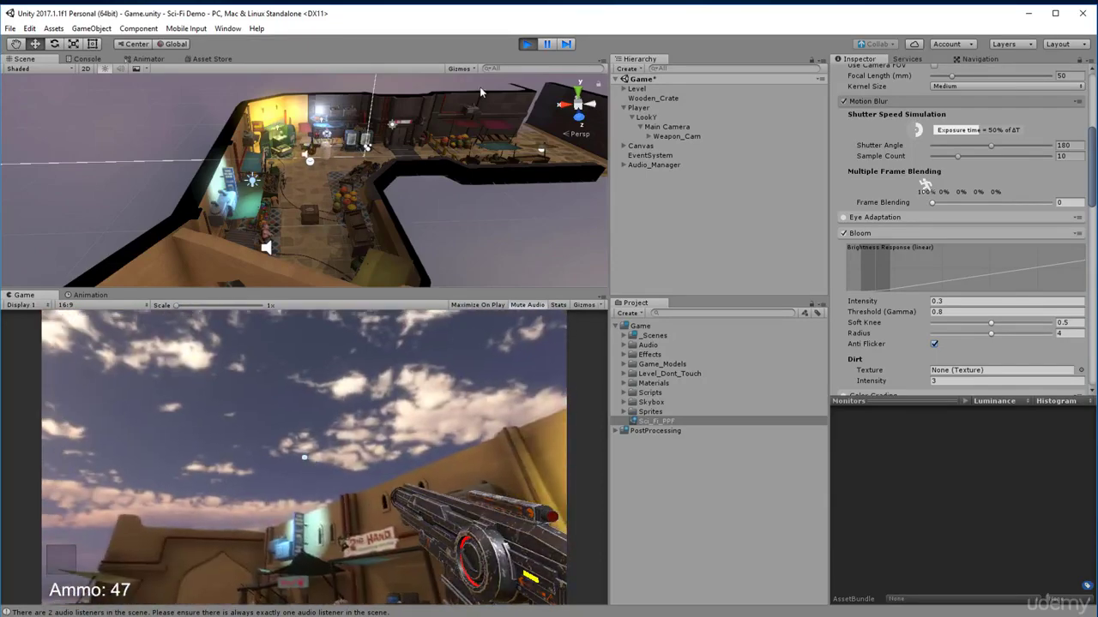
pyautogui.click(527, 43)
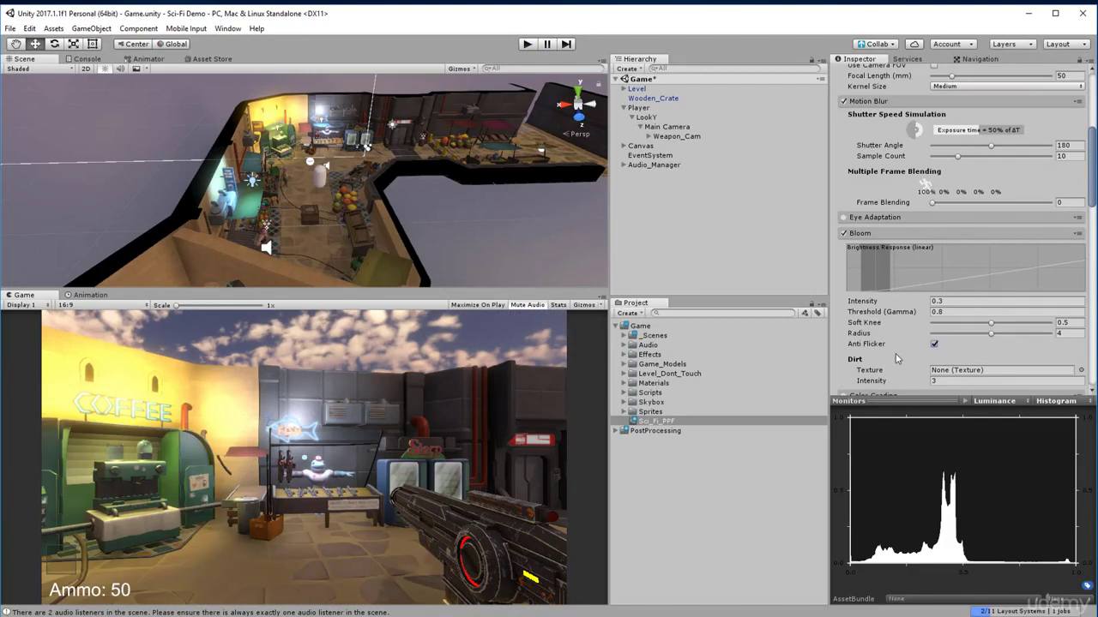
# Step: Toggle Bloom's Anti Flicker off and on to compare the image, leaving it enabled
pyautogui.click(934, 343)
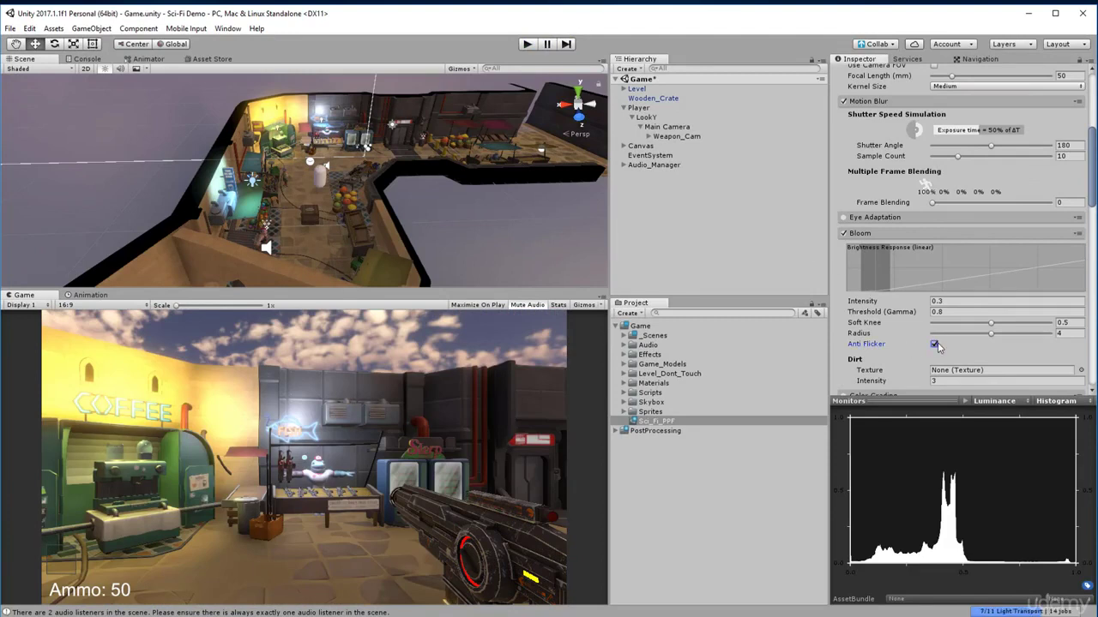
pyautogui.click(934, 344)
pyautogui.click(933, 344)
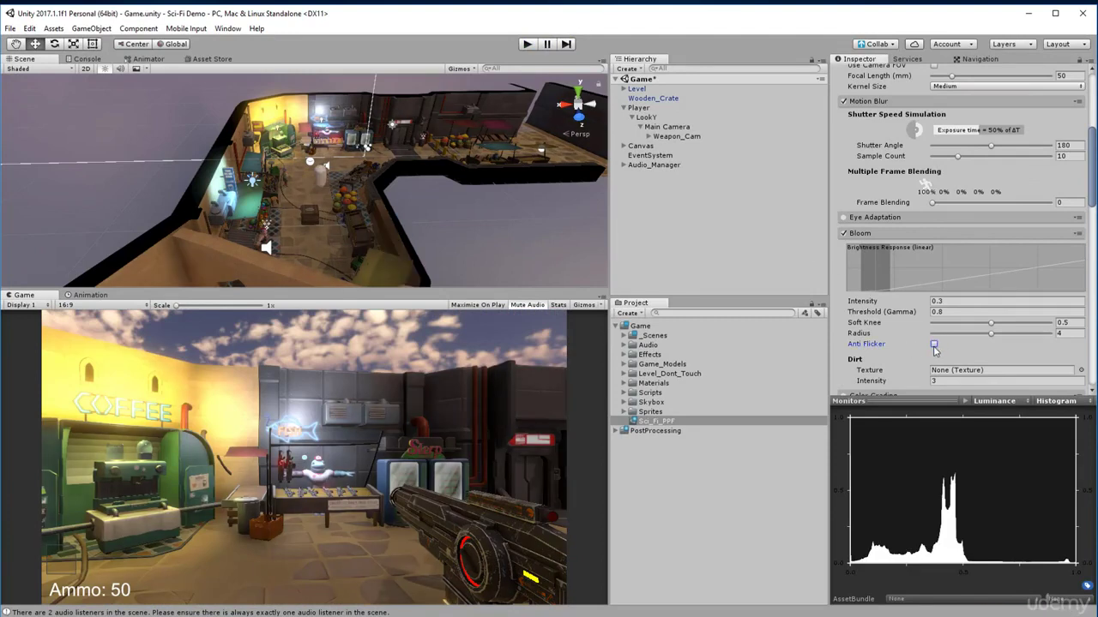
pyautogui.click(934, 344)
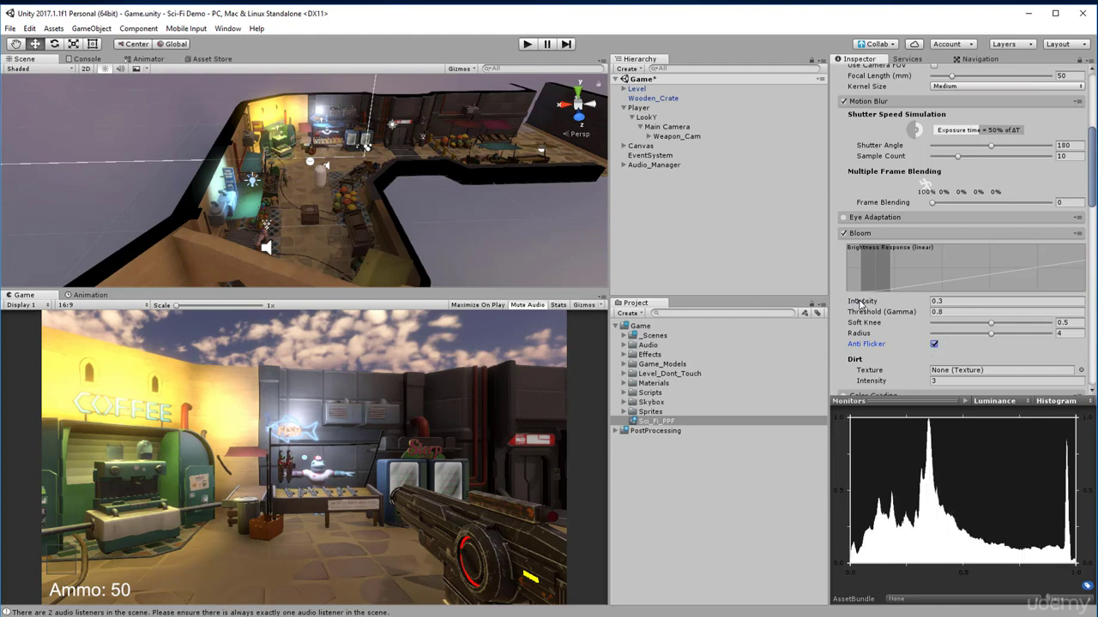
# Step: Try a Bloom Intensity of 0.52 and a Threshold (Gamma) of 1.75, and restore them to 0.3 and 0.8
pyautogui.moveTo(861, 303); pyautogui.dragTo(898, 321)
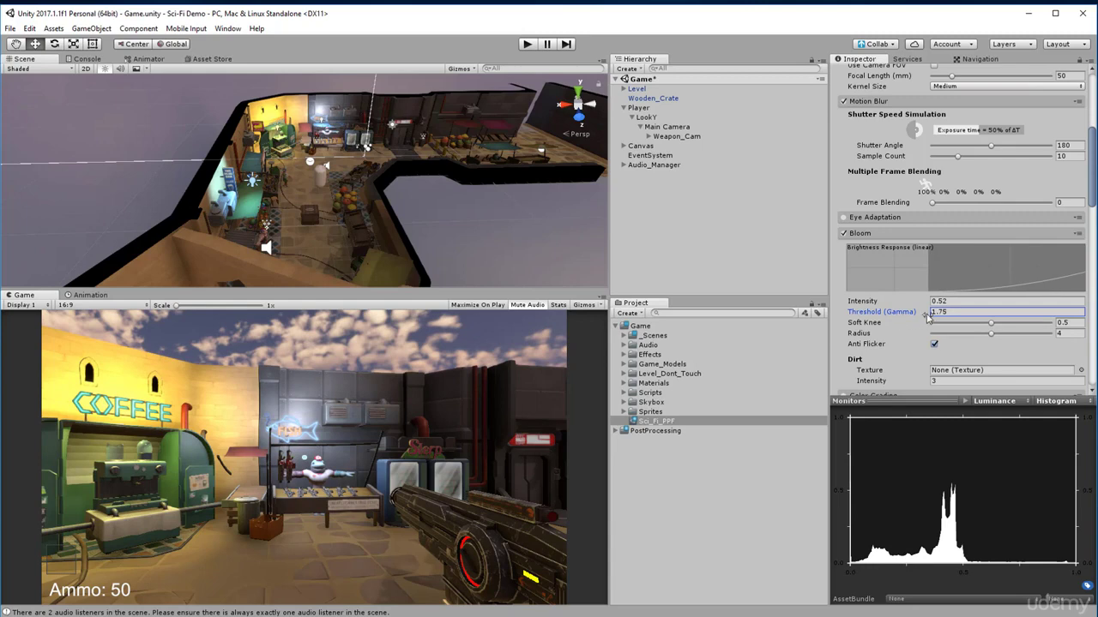
pyautogui.click(947, 305)
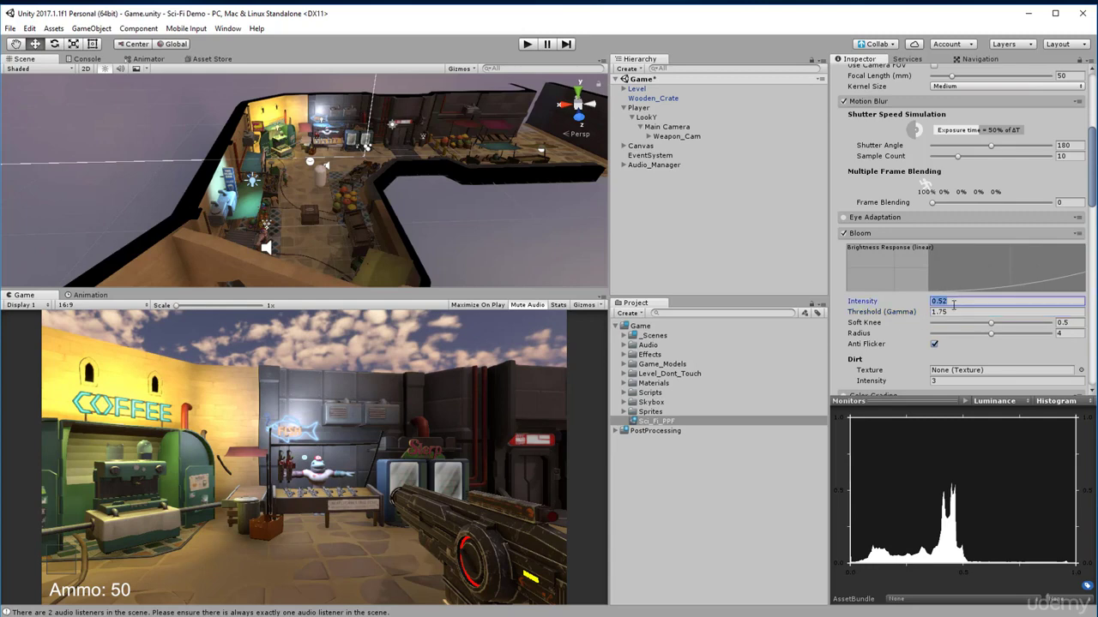
pyautogui.write('1')
pyautogui.press('BackSpace')
pyautogui.write('0.3')
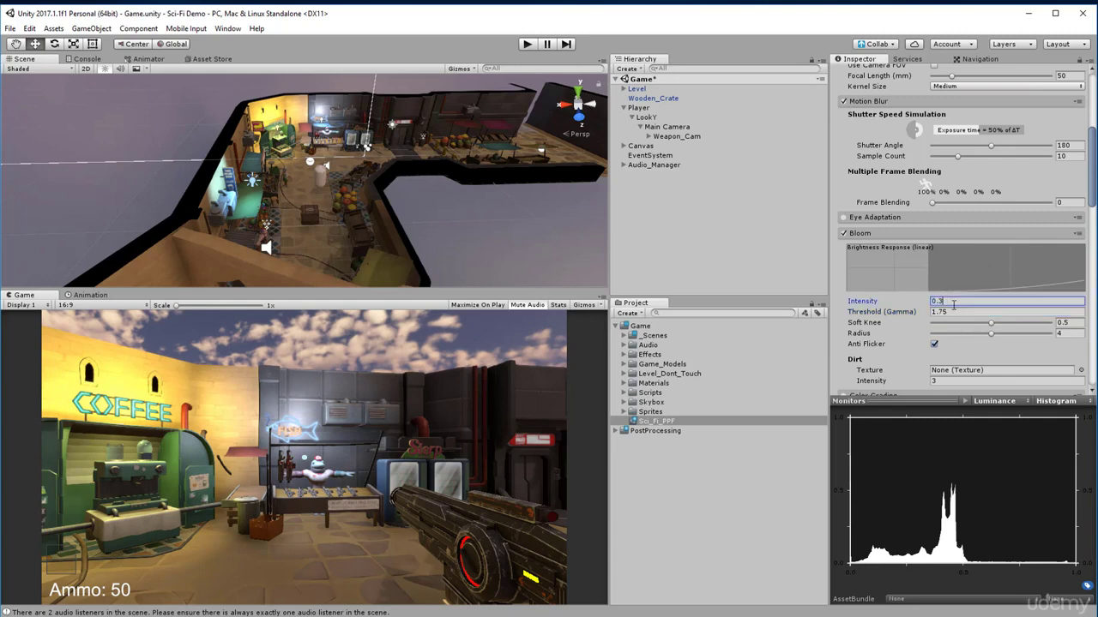
pyautogui.press('Tab')
pyautogui.write('0')
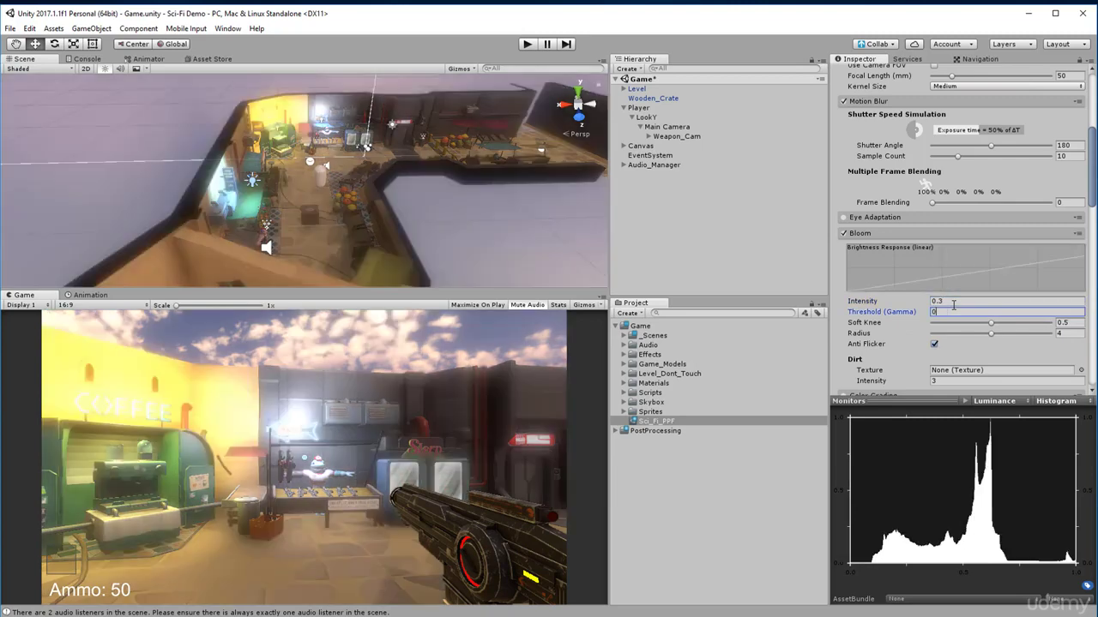
pyautogui.write('.8')
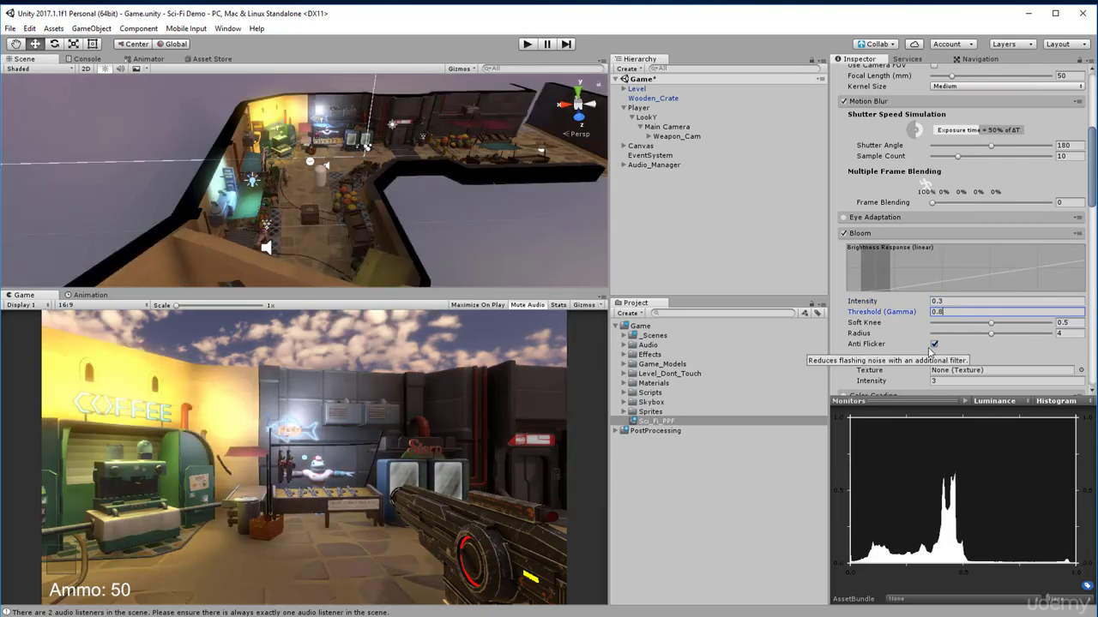
# Step: Enable Color Grading in the profile, toggling it off and on to compare the image and leaving it on
pyautogui.scroll(-3, 919, 342)
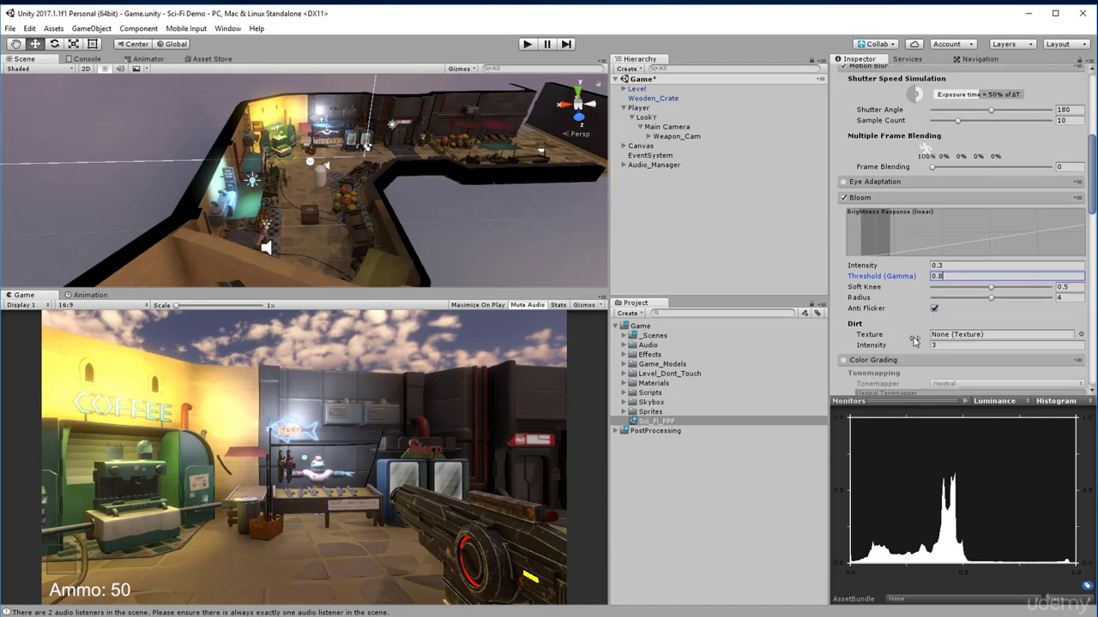
pyautogui.click(892, 325)
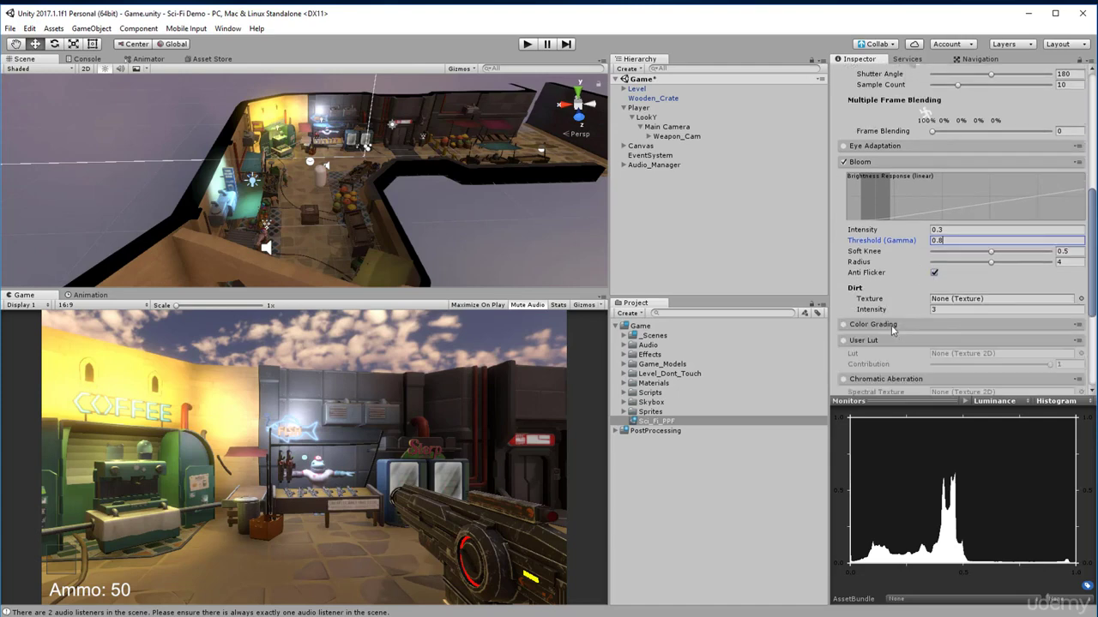
pyautogui.click(844, 325)
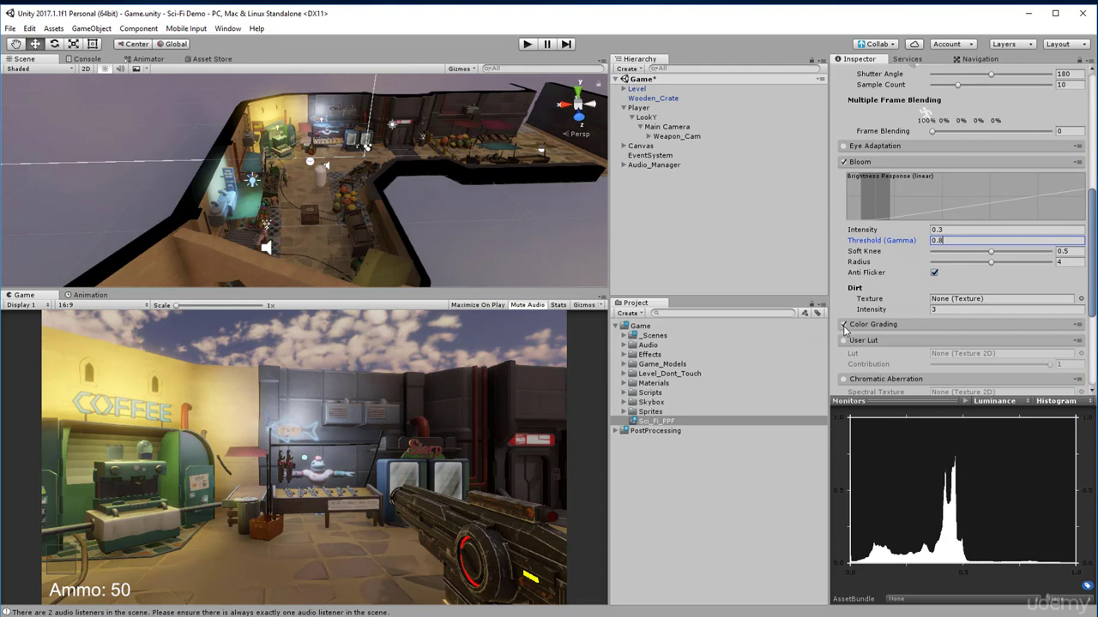
pyautogui.click(843, 325)
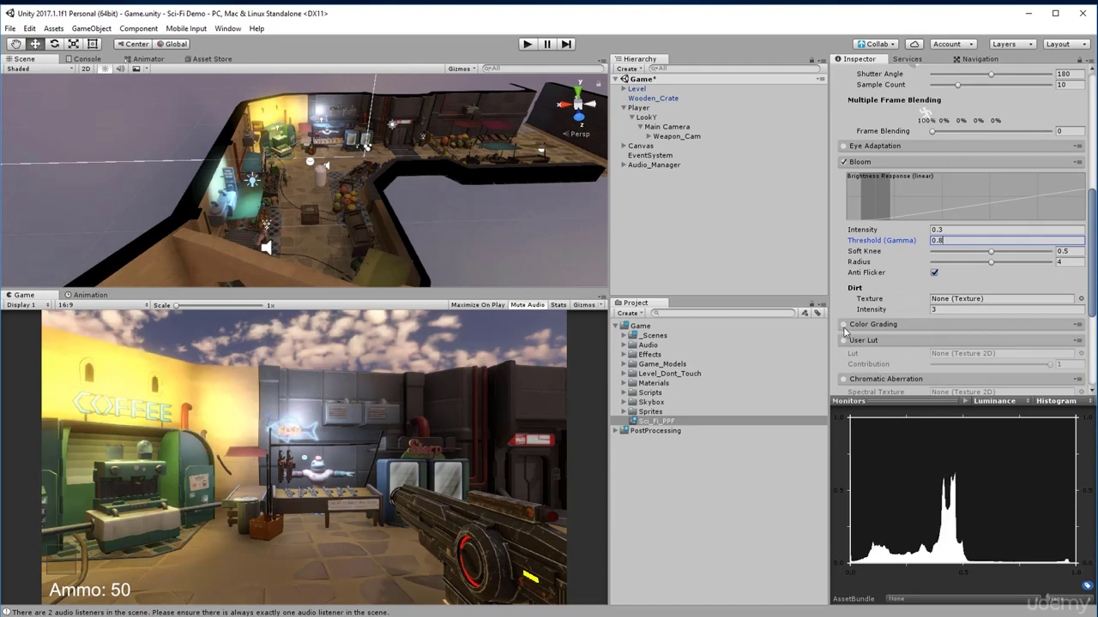
pyautogui.click(843, 325)
pyautogui.click(843, 325)
pyautogui.click(843, 325)
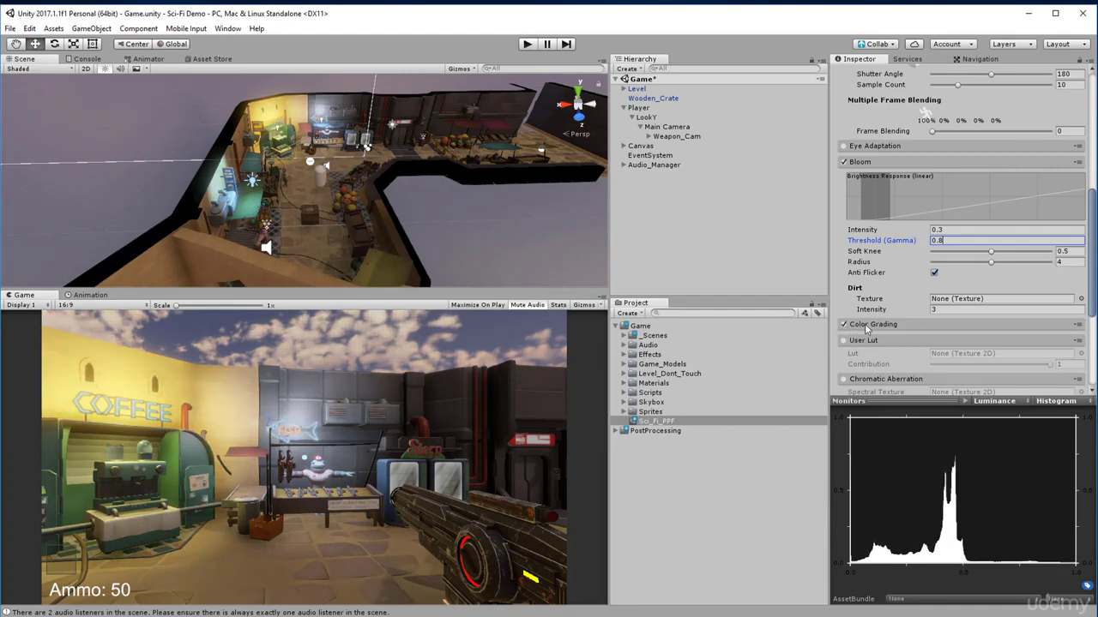
# Step: Expand the Color Grading settings and set the Tonemapper to Filmic (ACES)
pyautogui.click(868, 326)
pyautogui.scroll(-2, 868, 328)
pyautogui.click(938, 278)
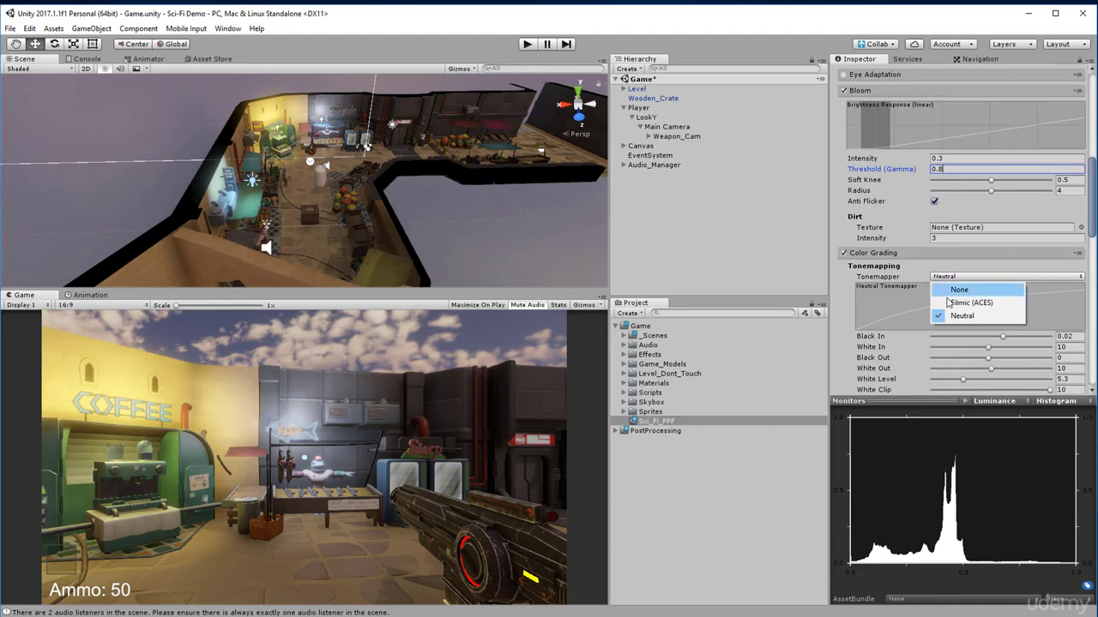
pyautogui.click(950, 303)
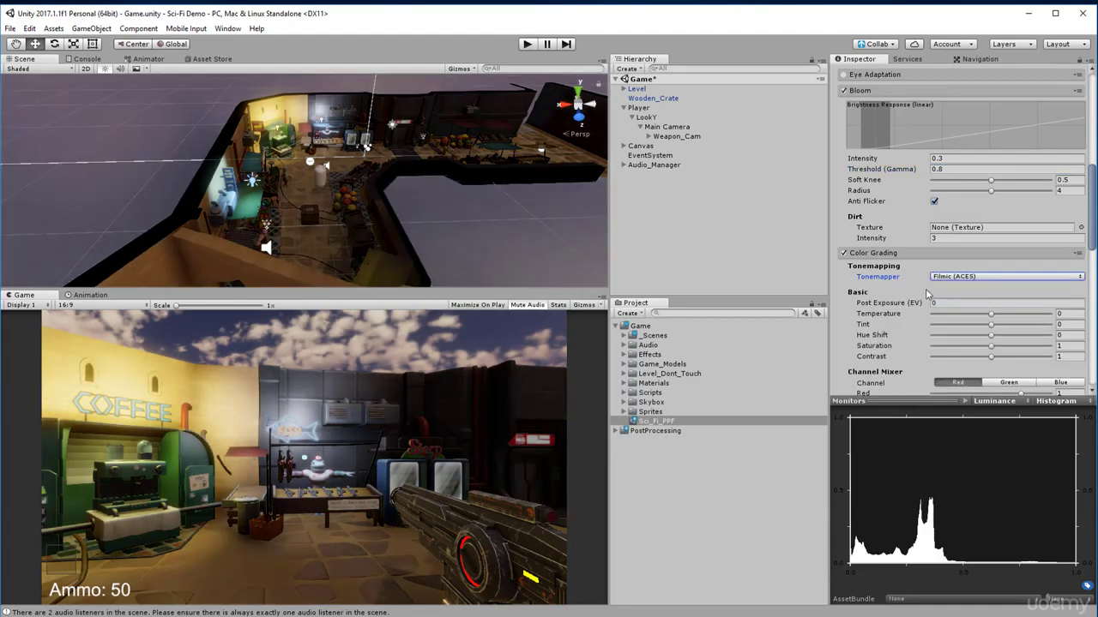
# Step: Set the Color Grading Post Exposure (EV) to 0.8
pyautogui.scroll(-2, 926, 294)
pyautogui.scroll(-2, 944, 309)
pyautogui.scroll(2, 960, 318)
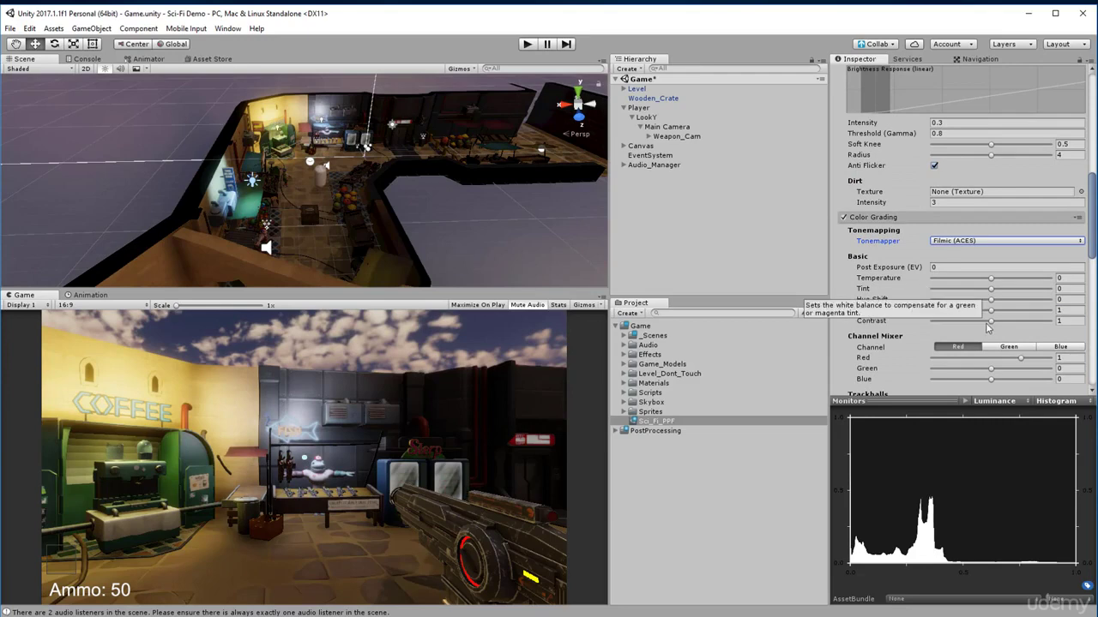
pyautogui.click(886, 268)
pyautogui.moveTo(886, 269)
pyautogui.mouseDown()
pyautogui.moveTo(927, 269)
pyautogui.moveTo(894, 277)
pyautogui.moveTo(903, 276)
pyautogui.mouseUp()
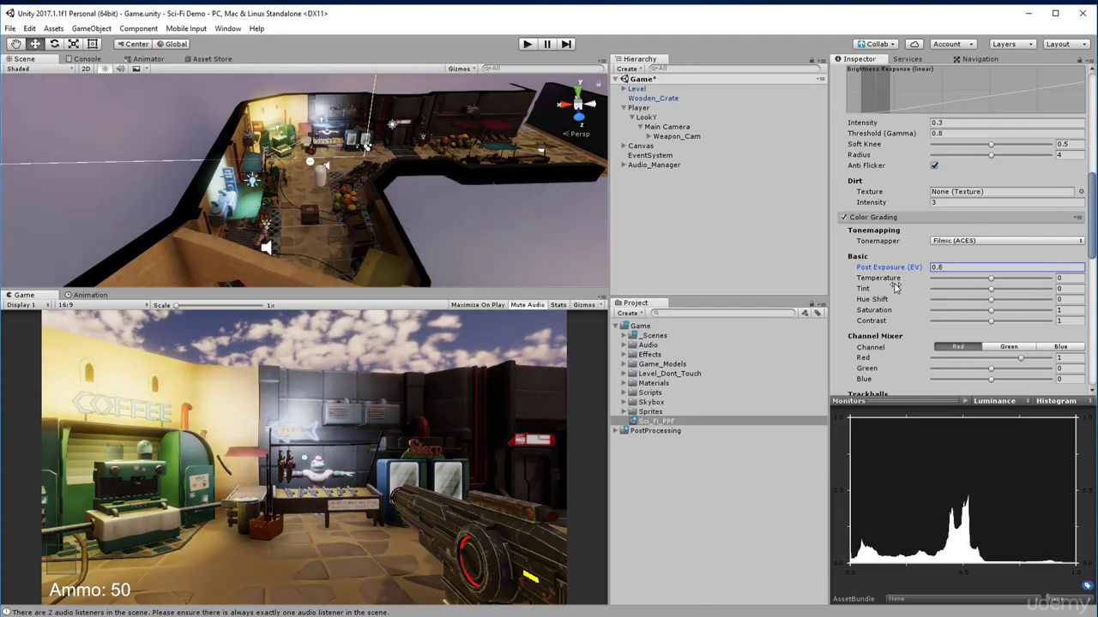
# Step: Adjust the Color Grading white balance to a Temperature of 13 and a Tint of 5
pyautogui.click(894, 281)
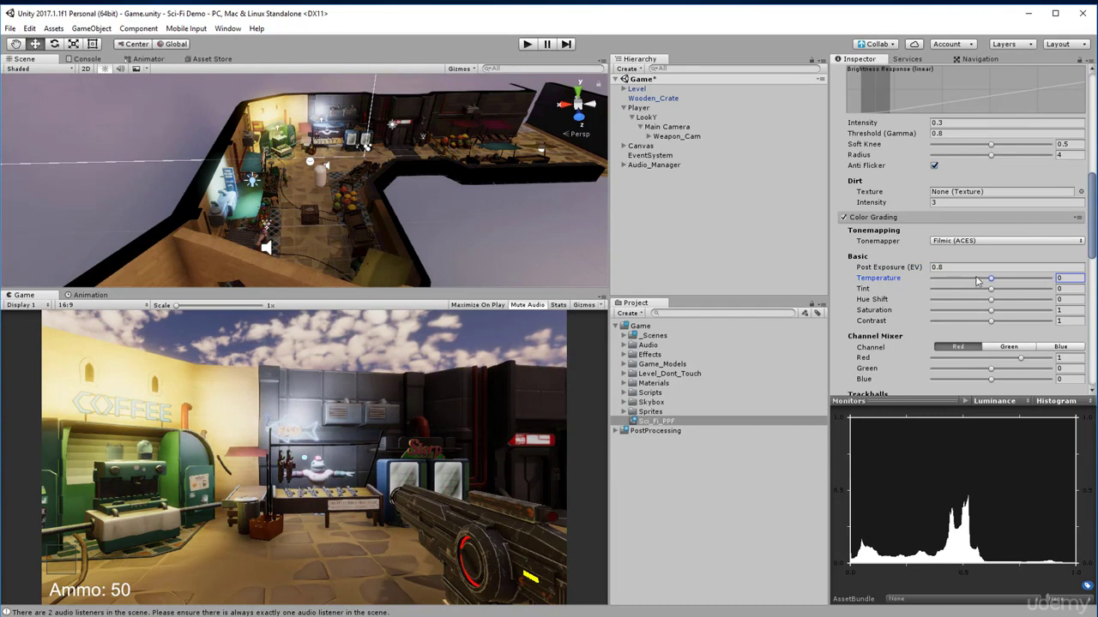
pyautogui.moveTo(995, 285)
pyautogui.mouseDown()
pyautogui.moveTo(1019, 285)
pyautogui.moveTo(945, 285)
pyautogui.moveTo(995, 286)
pyautogui.mouseUp()
pyautogui.click(1082, 280)
pyautogui.click(991, 292)
pyautogui.moveTo(990, 293)
pyautogui.mouseDown()
pyautogui.moveTo(1009, 296)
pyautogui.moveTo(984, 298)
pyautogui.moveTo(994, 299)
pyautogui.mouseUp()
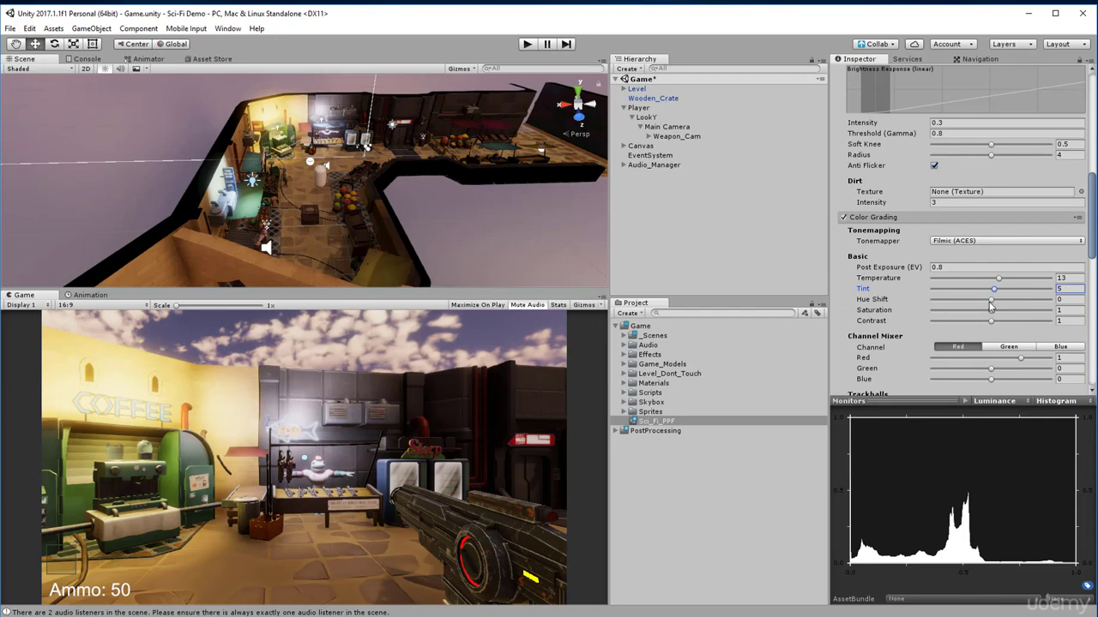
# Step: Experiment with the Color Grading Hue Shift and Saturation, restoring them to 0 and 1
pyautogui.moveTo(993, 306)
pyautogui.mouseDown()
pyautogui.moveTo(934, 312)
pyautogui.moveTo(1053, 318)
pyautogui.moveTo(940, 314)
pyautogui.moveTo(984, 321)
pyautogui.moveTo(991, 307)
pyautogui.mouseUp()
pyautogui.click(1066, 302)
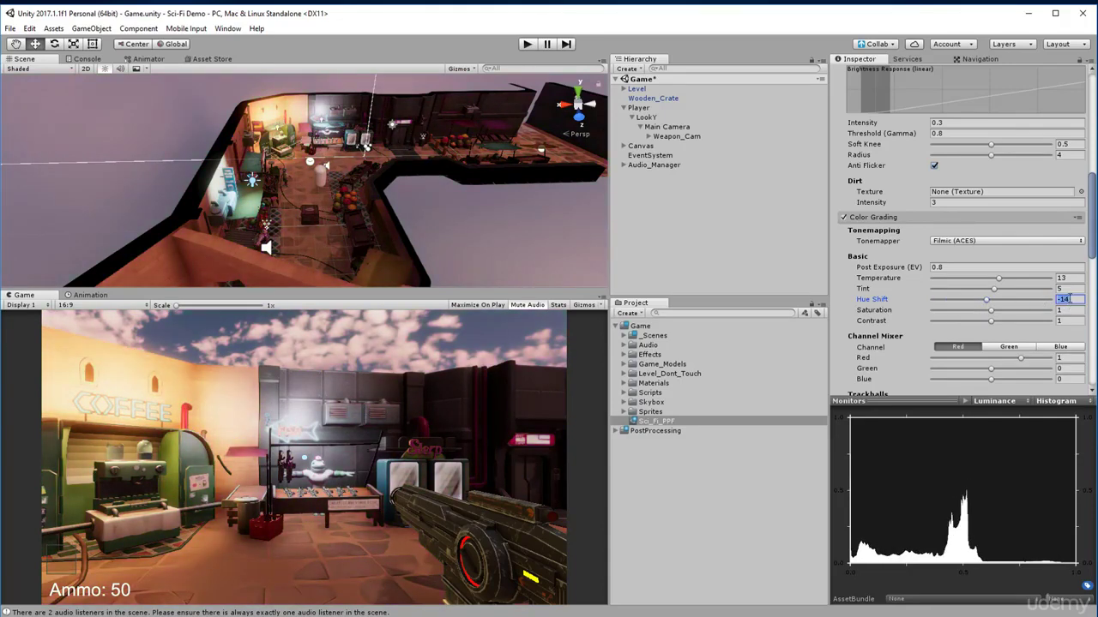
pyautogui.write('0')
pyautogui.moveTo(981, 318); pyautogui.dragTo(943, 314)
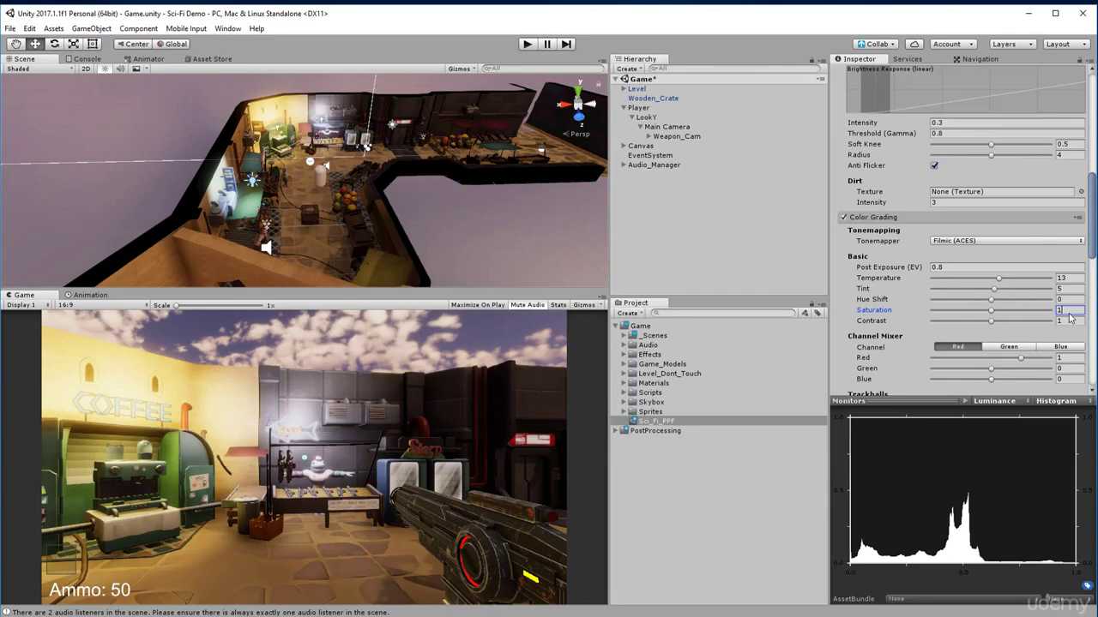
# Step: Experiment with the Color Grading Contrast, trying 0.75, and return it to 1
pyautogui.moveTo(991, 322); pyautogui.dragTo(980, 346)
pyautogui.write('1')
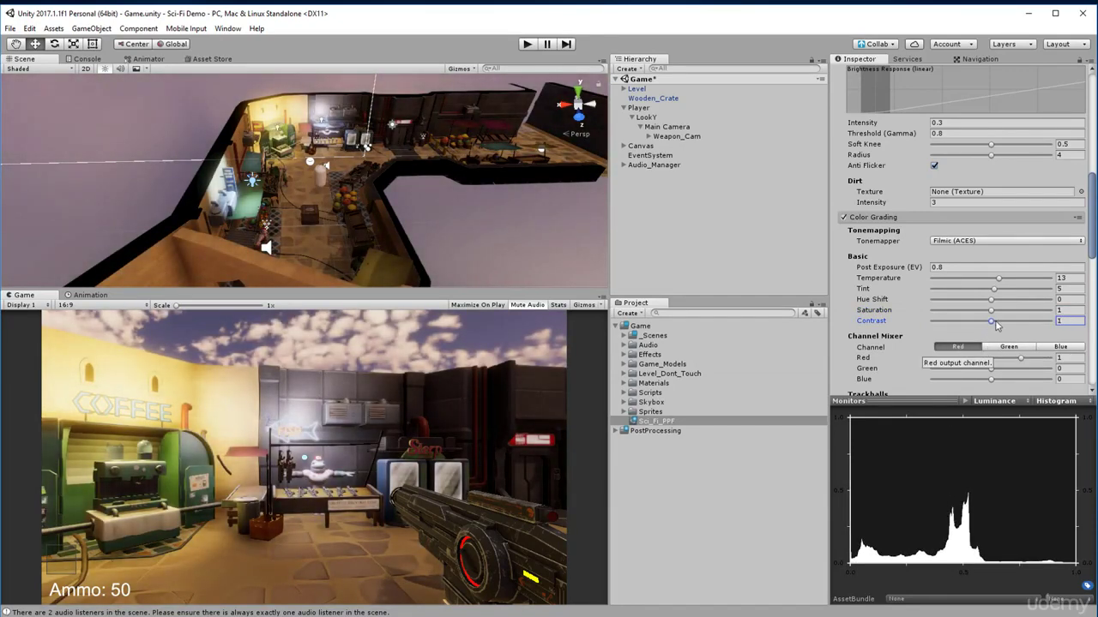
pyautogui.moveTo(991, 321); pyautogui.dragTo(977, 325)
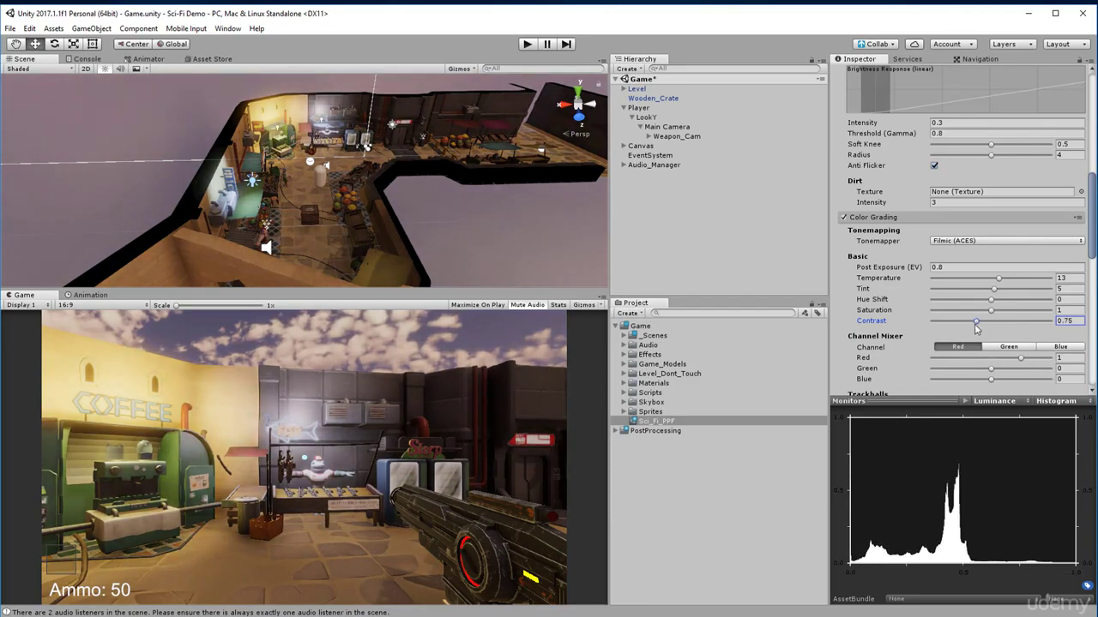
pyautogui.hotkey('ctrl', 'z')
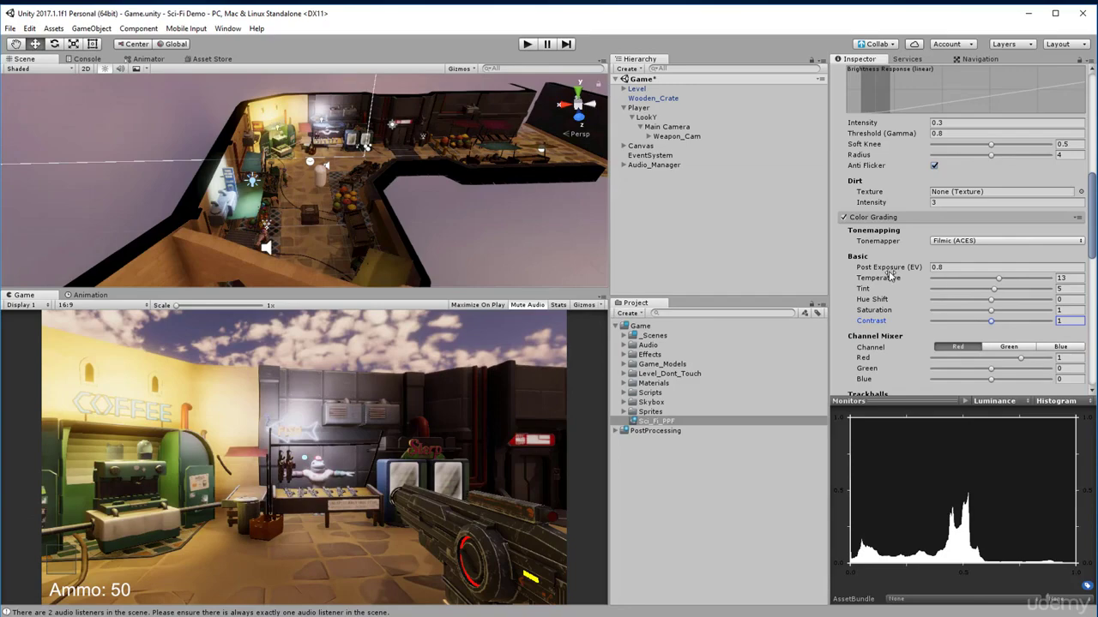
# Step: Try Post Exposure values such as 1 and 0.98, and set it back to 0.8
pyautogui.moveTo(888, 271); pyautogui.dragTo(954, 271)
pyautogui.write('1')
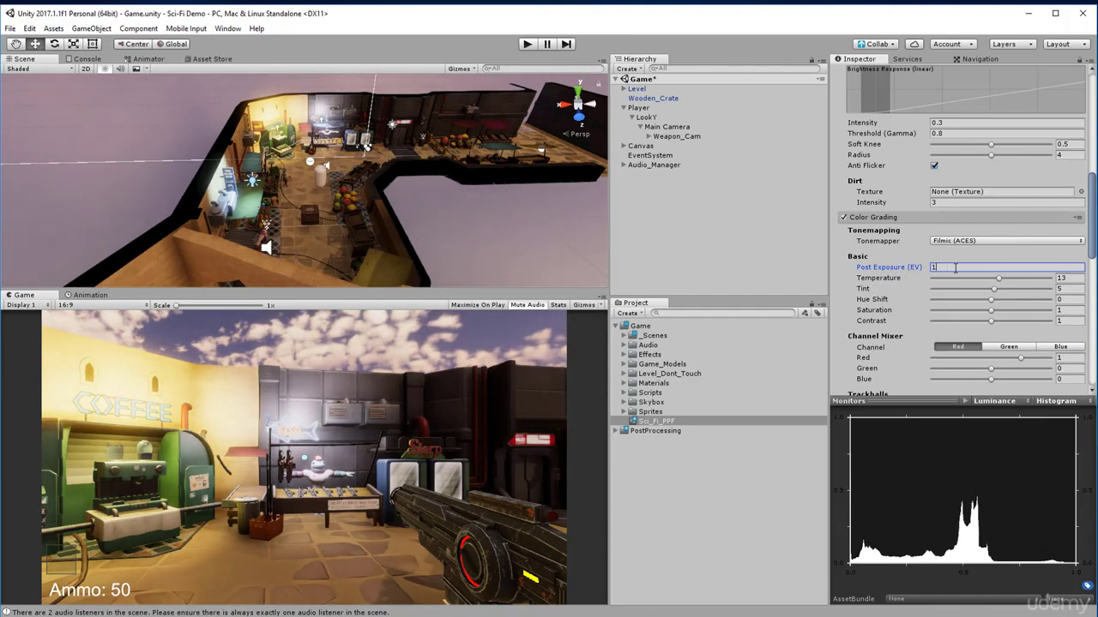
pyautogui.press('BackSpace')
pyautogui.write('0.98')
pyautogui.press('BackSpace')
pyautogui.press('BackSpace')
pyautogui.write('8')
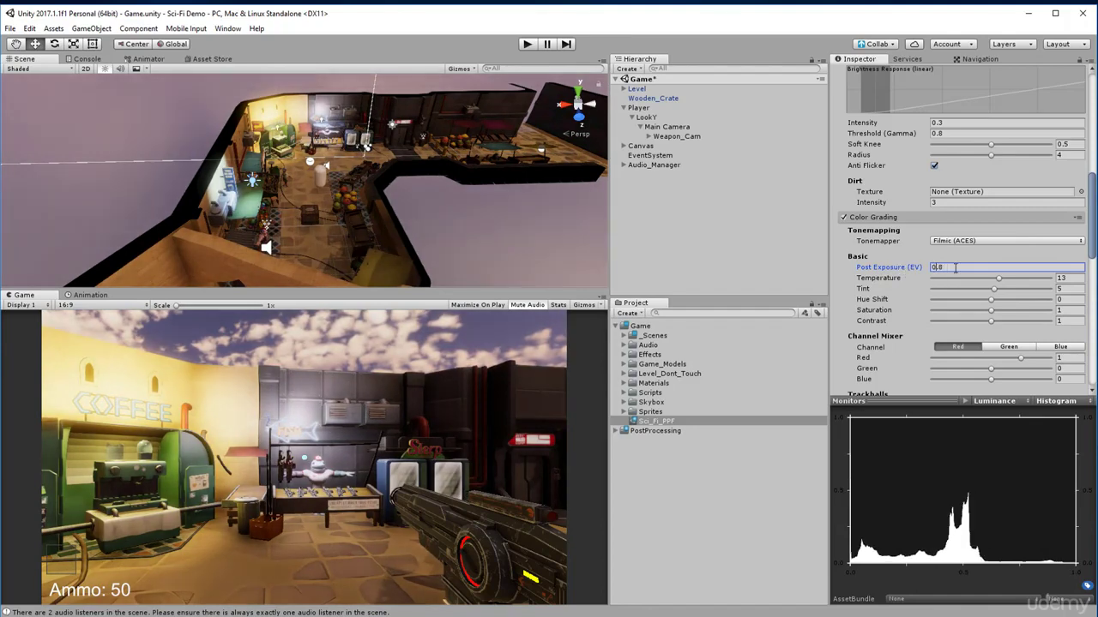
# Step: Look over the Channel Mixer, Trackballs and Grading Curves settings of Color Grading
pyautogui.scroll(-2, 896, 273)
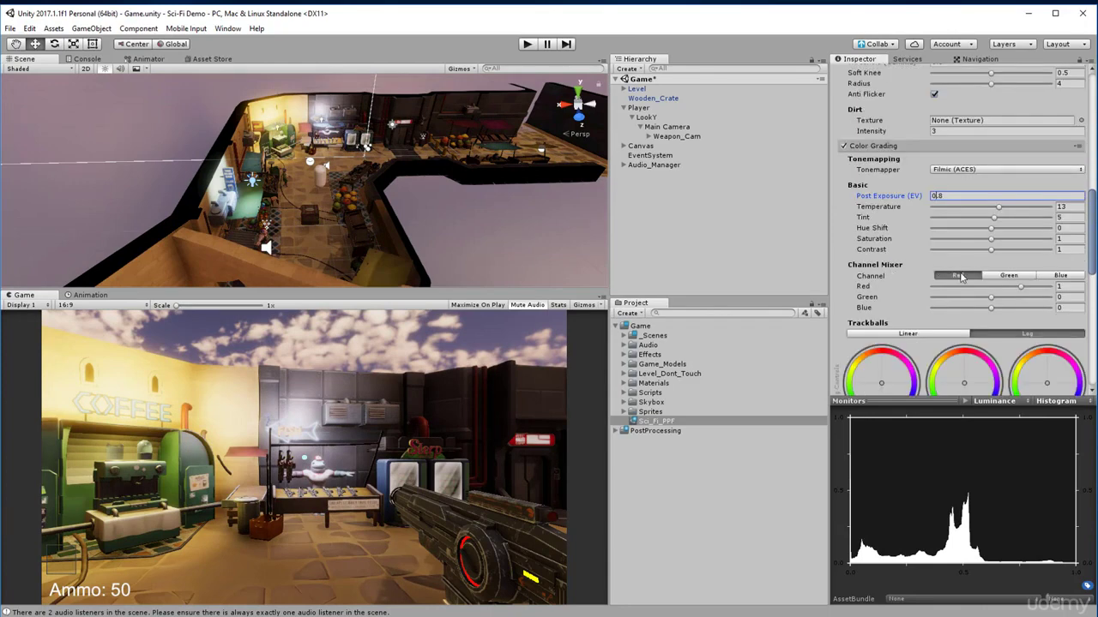
pyautogui.scroll(-1, 964, 276)
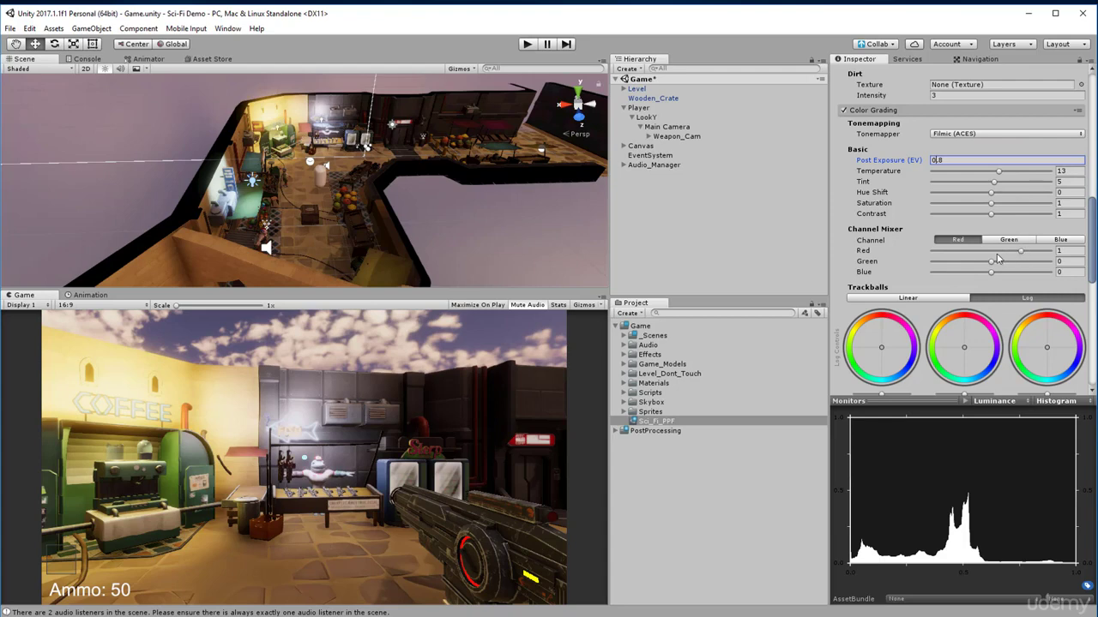
pyautogui.scroll(-3, 999, 256)
pyautogui.scroll(-2, 997, 256)
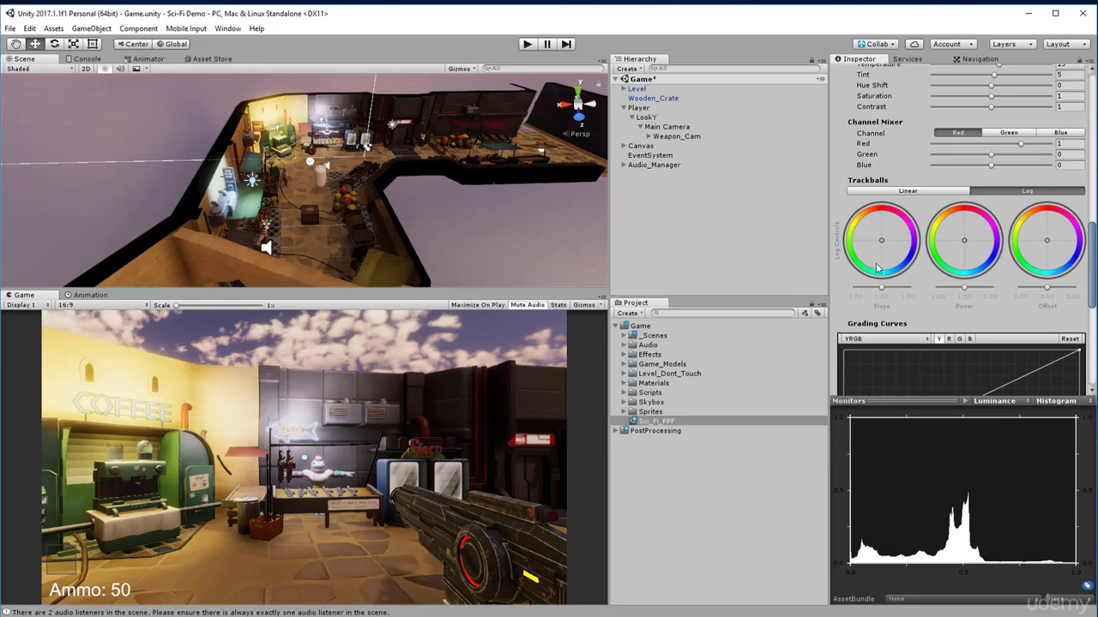
# Step: Try reshaping the luminance curve in Grading Curves by moving its endpoints and adding points, and reset it
pyautogui.scroll(-3, 960, 287)
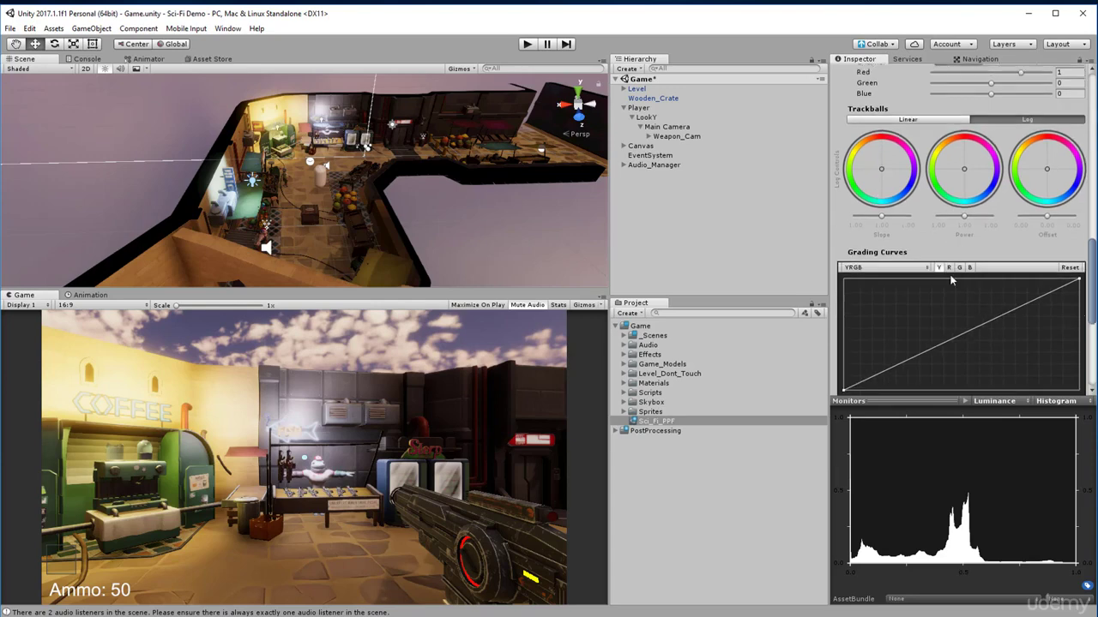
pyautogui.scroll(-2, 920, 247)
pyautogui.scroll(1, 909, 262)
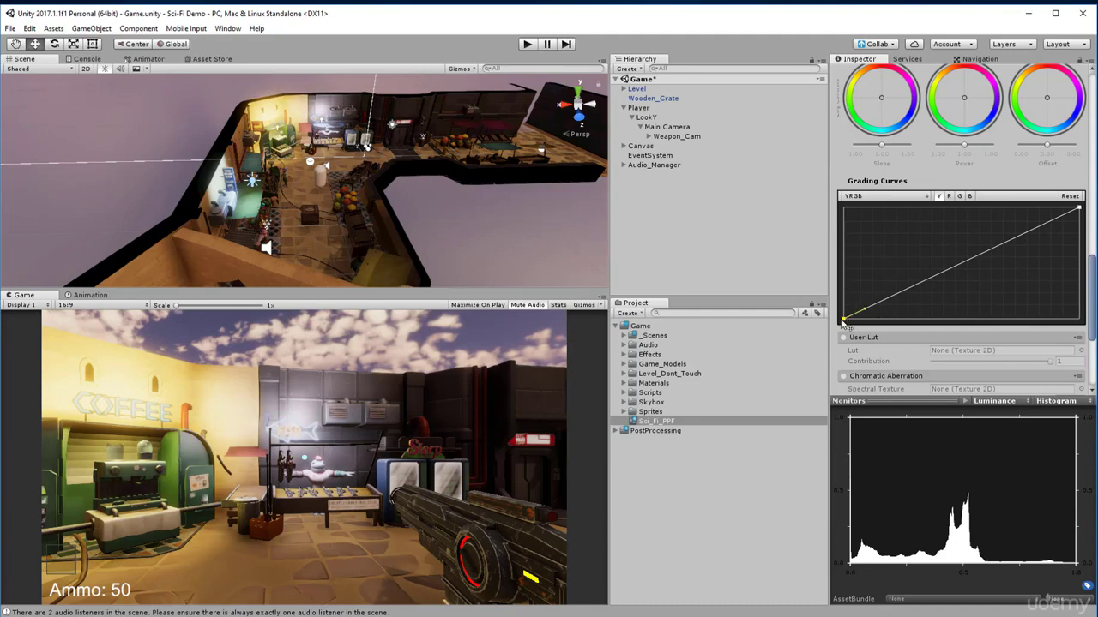
pyautogui.moveTo(845, 325)
pyautogui.mouseDown()
pyautogui.moveTo(846, 300)
pyautogui.moveTo(846, 324)
pyautogui.mouseUp()
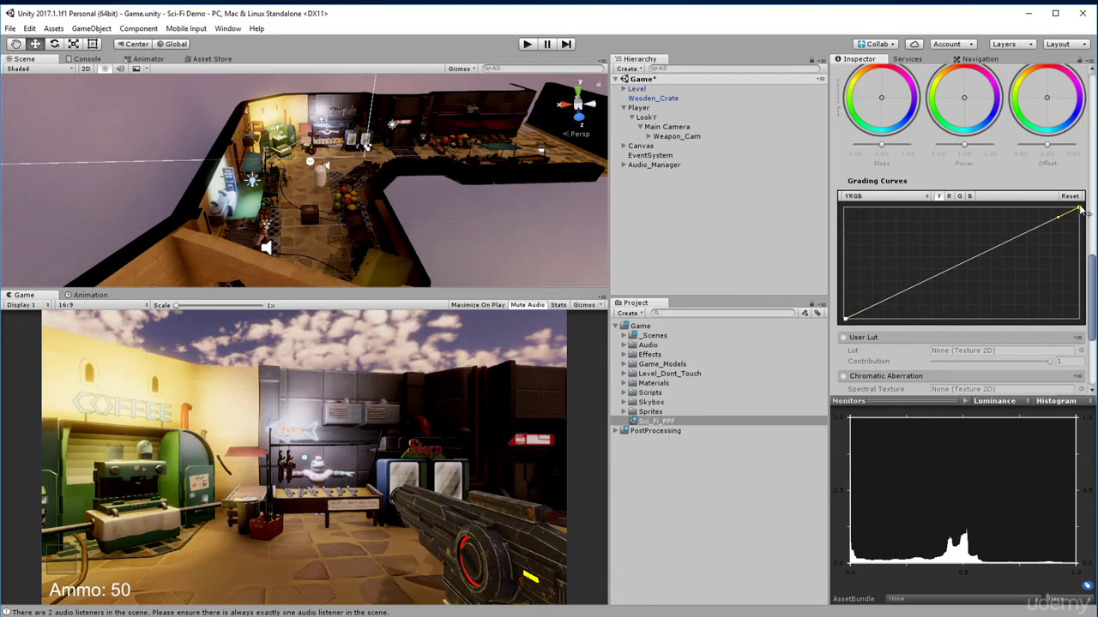
pyautogui.moveTo(1079, 210)
pyautogui.mouseDown()
pyautogui.moveTo(1072, 323)
pyautogui.moveTo(1086, 209)
pyautogui.mouseUp()
pyautogui.moveTo(896, 295); pyautogui.dragTo(907, 285)
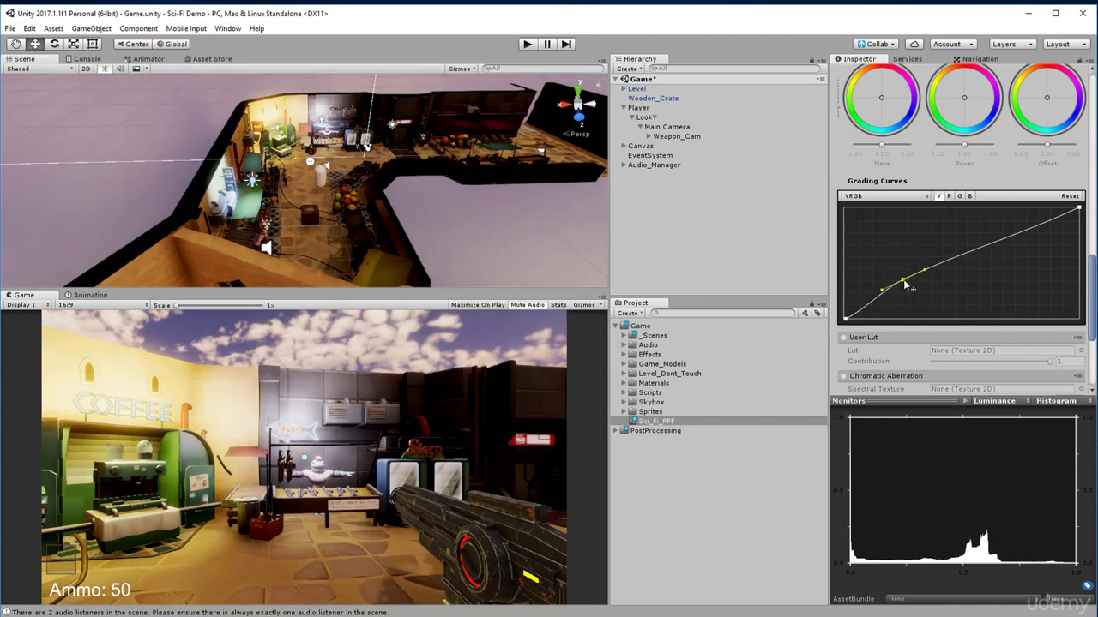
pyautogui.moveTo(1010, 238); pyautogui.dragTo(1045, 260)
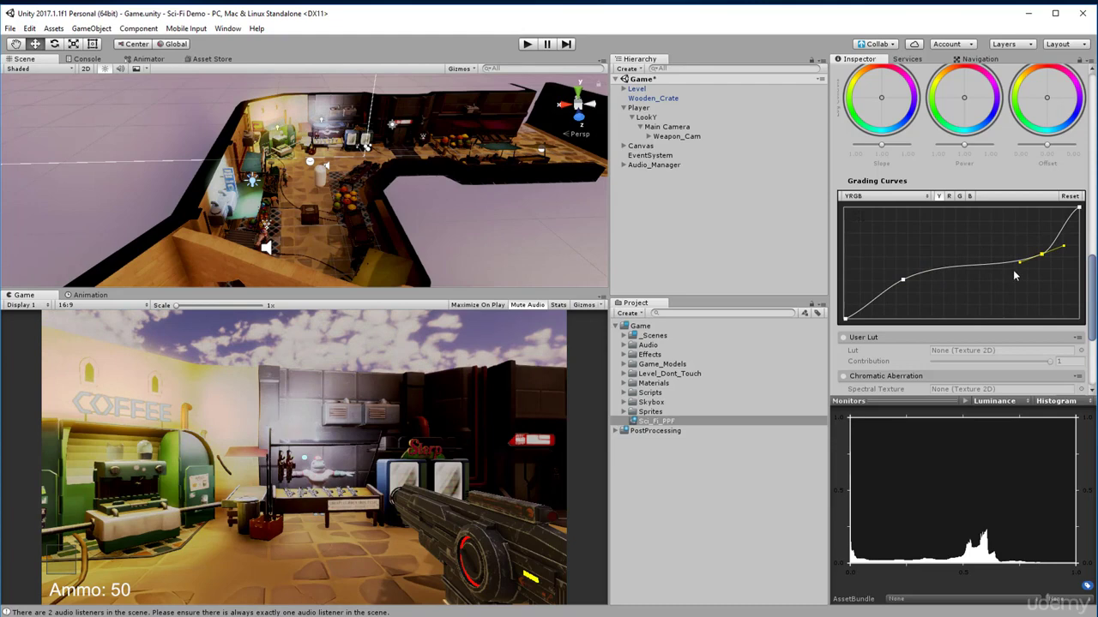
pyautogui.click(1064, 197)
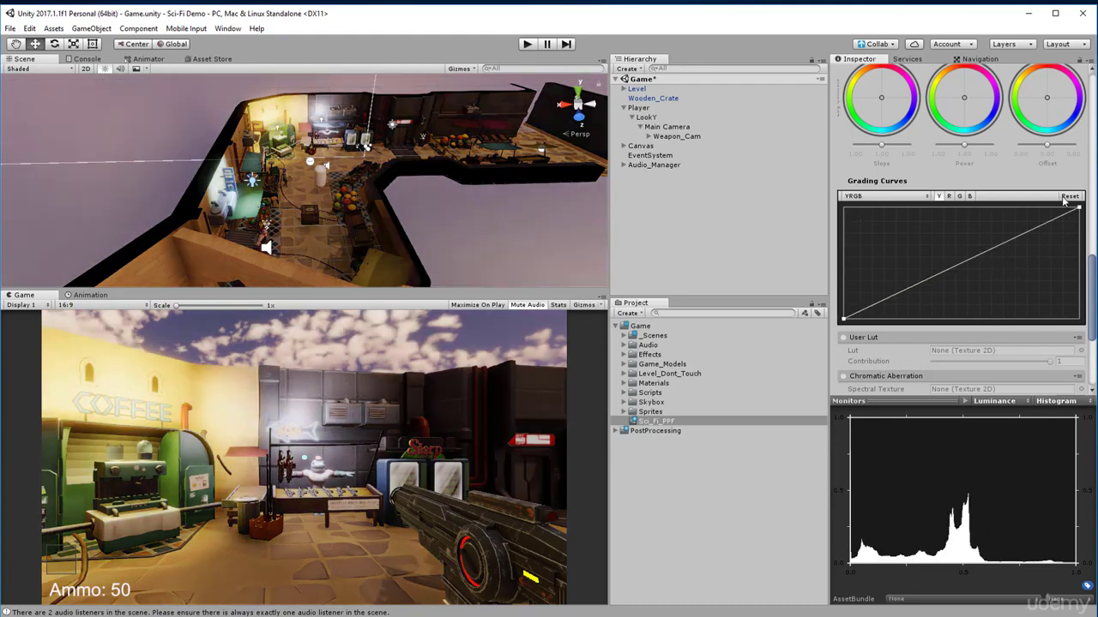
# Step: Try bending the curve downward with the red channel displayed in Grading Curves, and reset it
pyautogui.click(949, 196)
pyautogui.moveTo(968, 259); pyautogui.dragTo(993, 302)
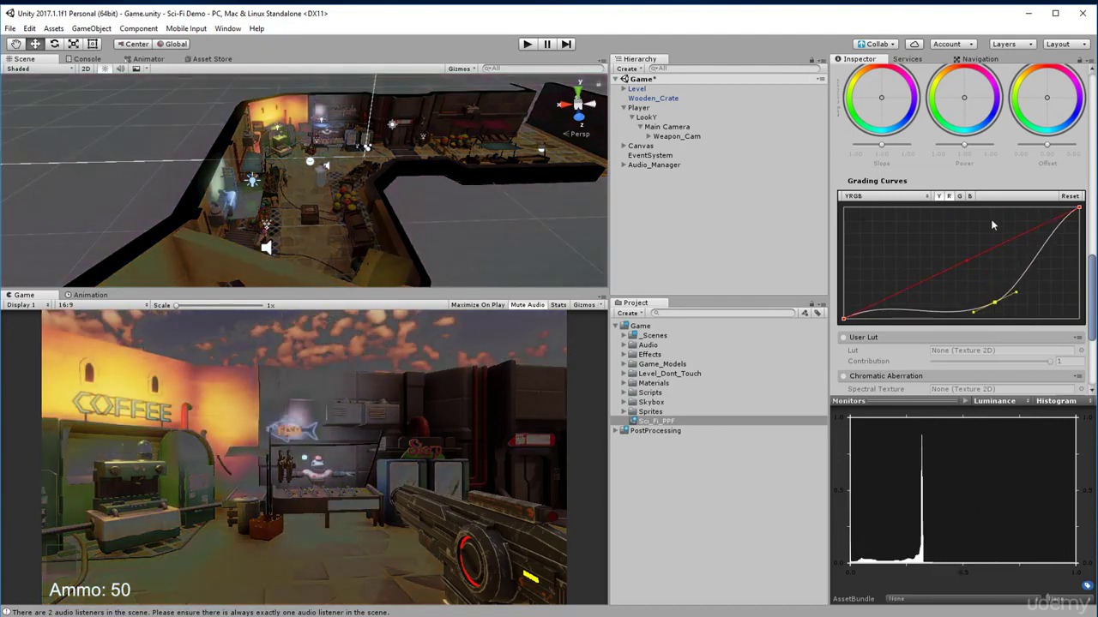
pyautogui.click(1073, 196)
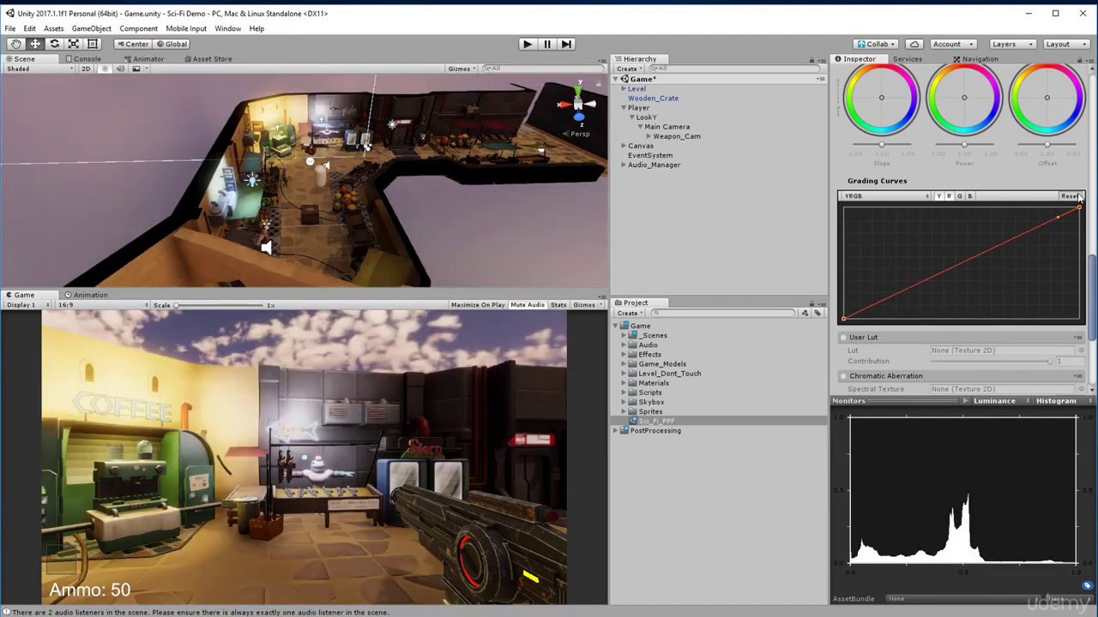
# Step: Shape the luminance grading curve into a gentle S with added points in the shadows, midtones and highlights
pyautogui.click(940, 196)
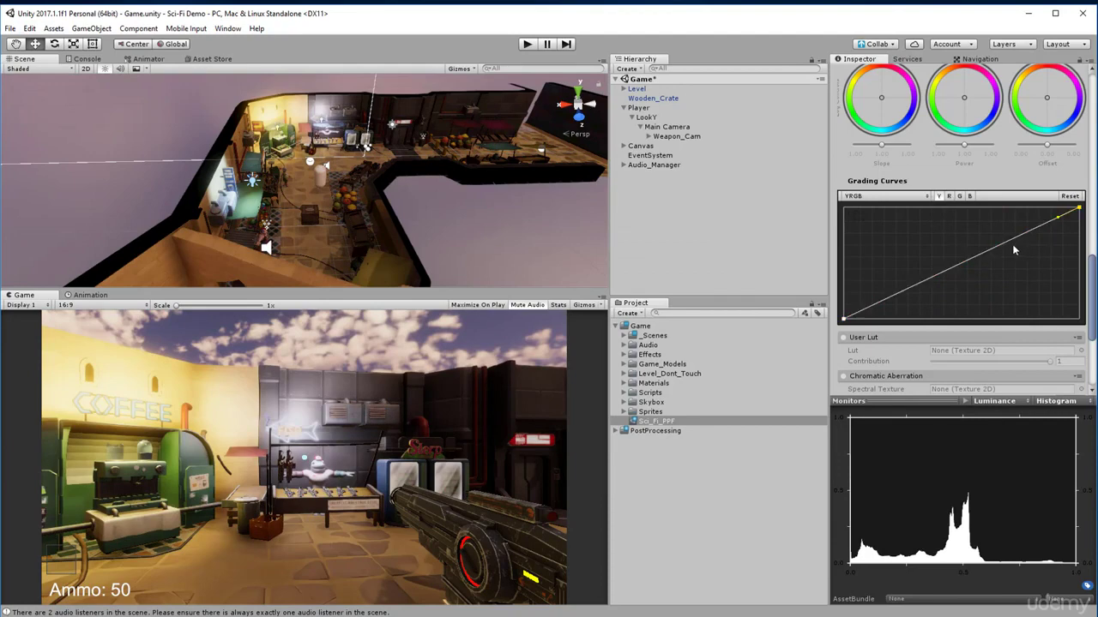
pyautogui.doubleClick(885, 298)
pyautogui.moveTo(886, 298); pyautogui.dragTo(915, 301)
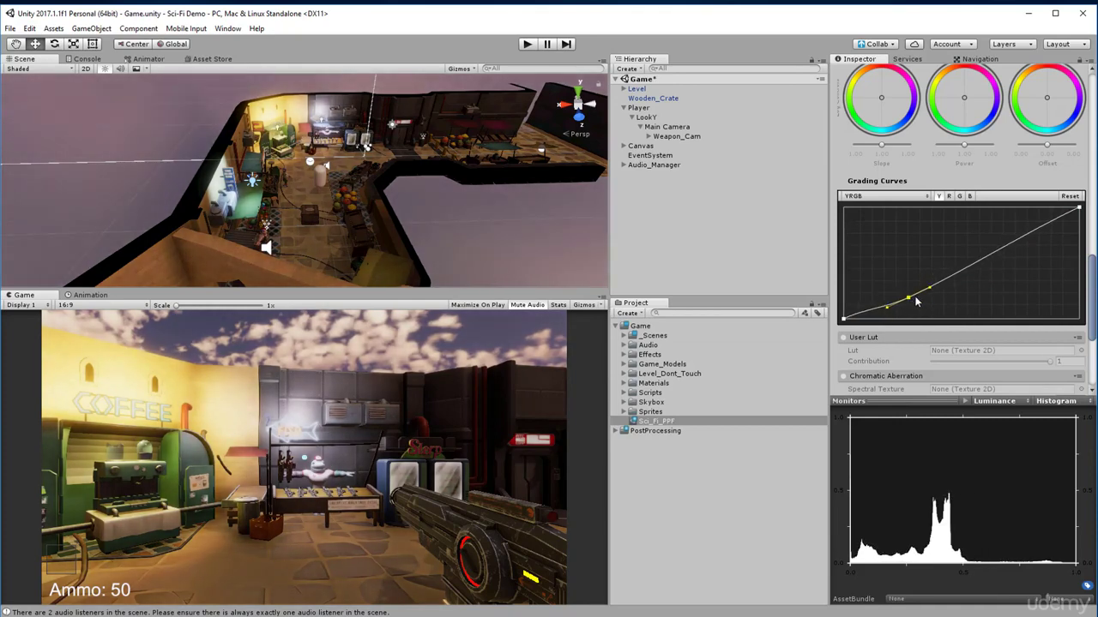
pyautogui.doubleClick(968, 265)
pyautogui.moveTo(968, 266); pyautogui.dragTo(974, 256)
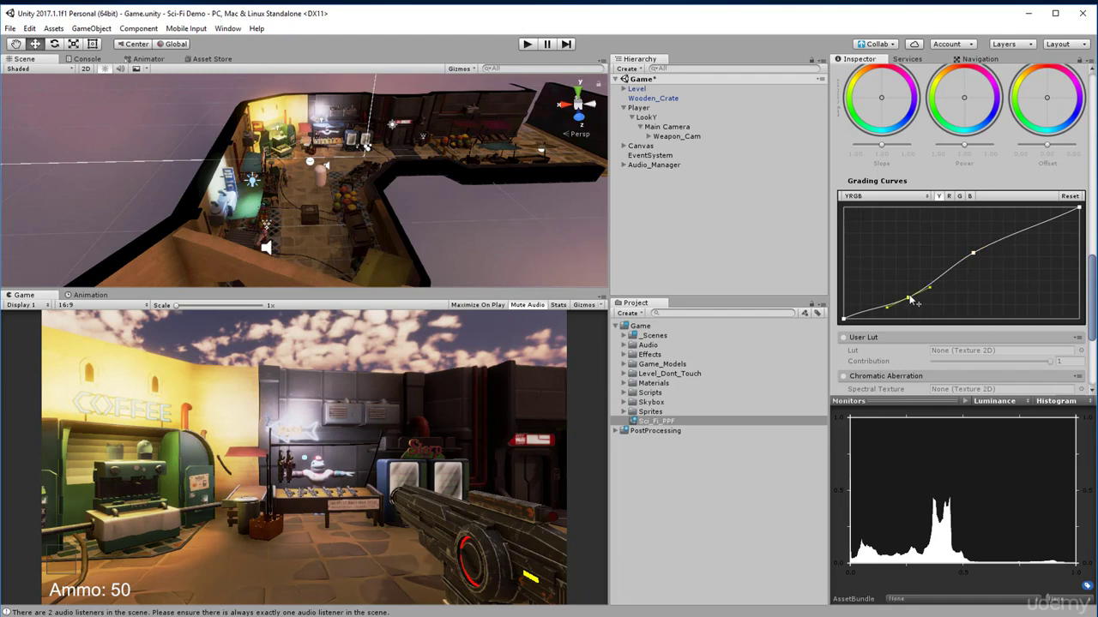
pyautogui.moveTo(914, 302); pyautogui.dragTo(910, 293)
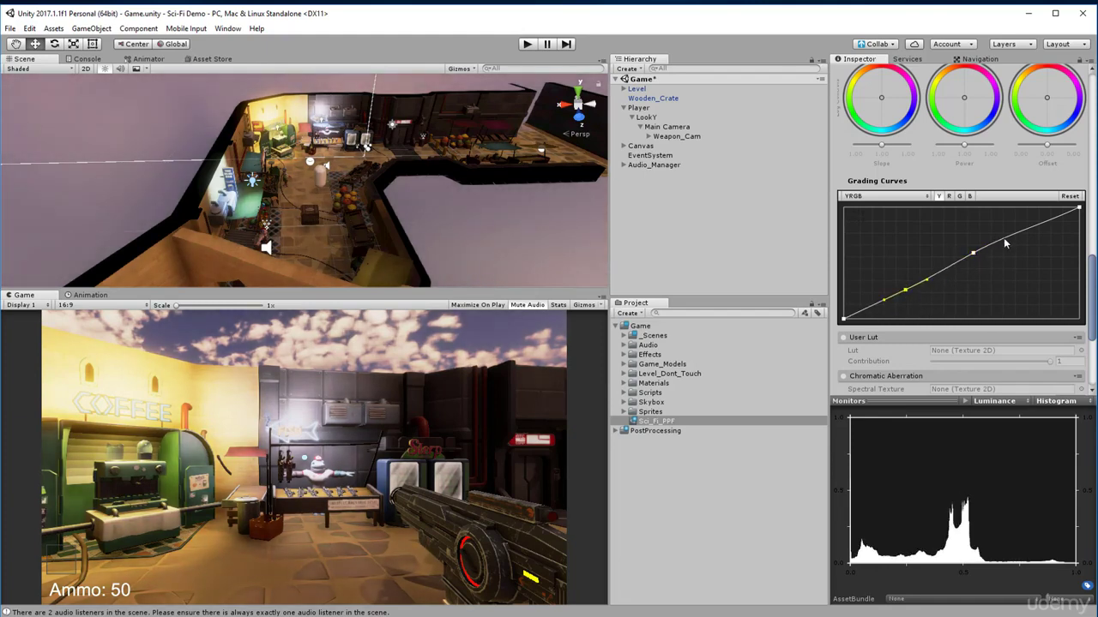
pyautogui.moveTo(1007, 237); pyautogui.dragTo(1030, 229)
# Step: Enable Chromatic Aberration, try Intensity 1, lower it to 0 and disable the effect again
pyautogui.scroll(-4, 885, 347)
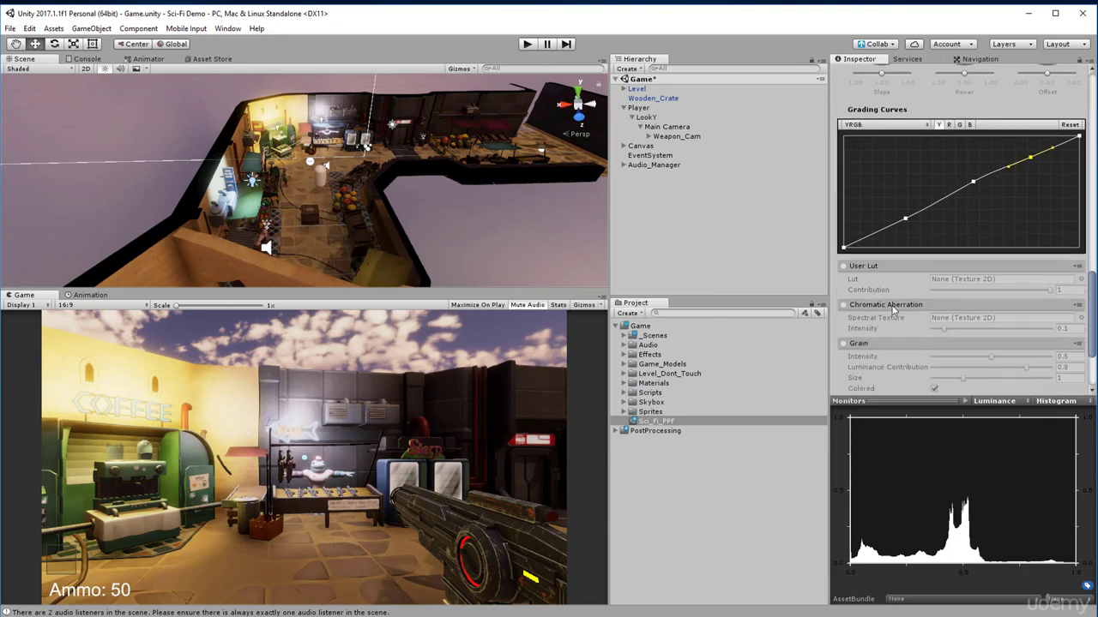
pyautogui.click(843, 305)
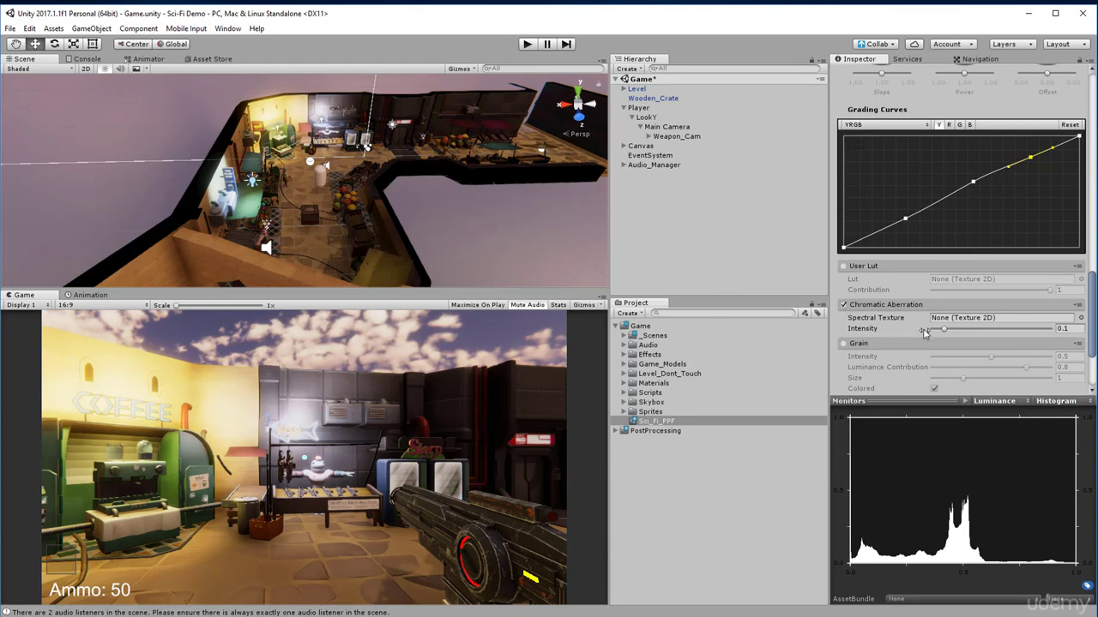
pyautogui.moveTo(944, 334); pyautogui.dragTo(1092, 342)
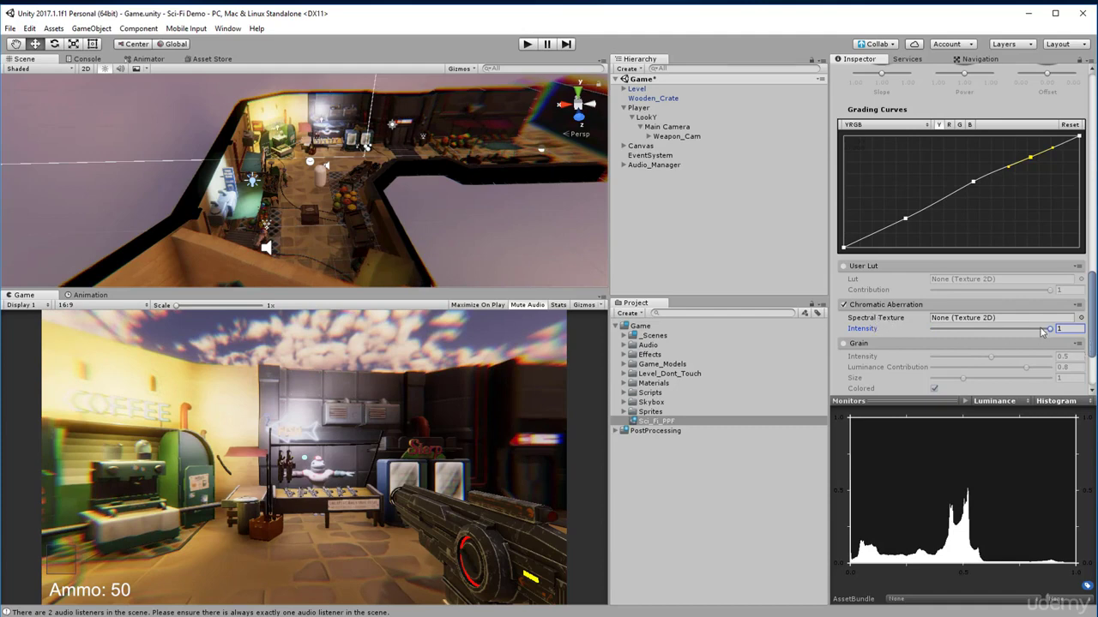
pyautogui.moveTo(1048, 330); pyautogui.dragTo(886, 333)
pyautogui.click(843, 306)
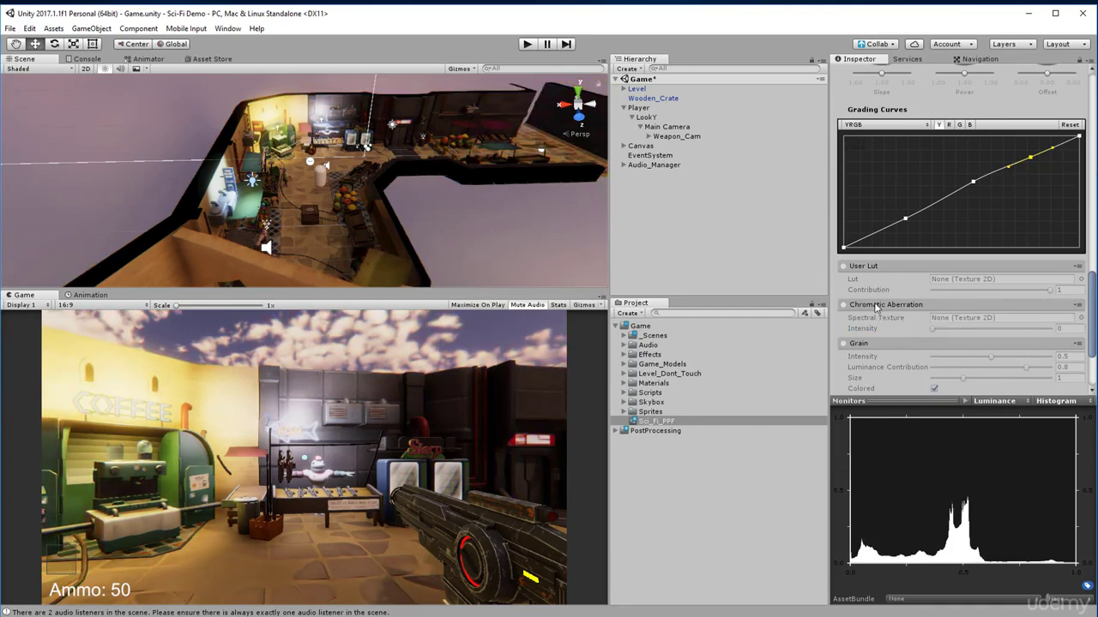
# Step: Collapse the Chromatic Aberration and Grain sections and enable the Vignette effect
pyautogui.click(877, 306)
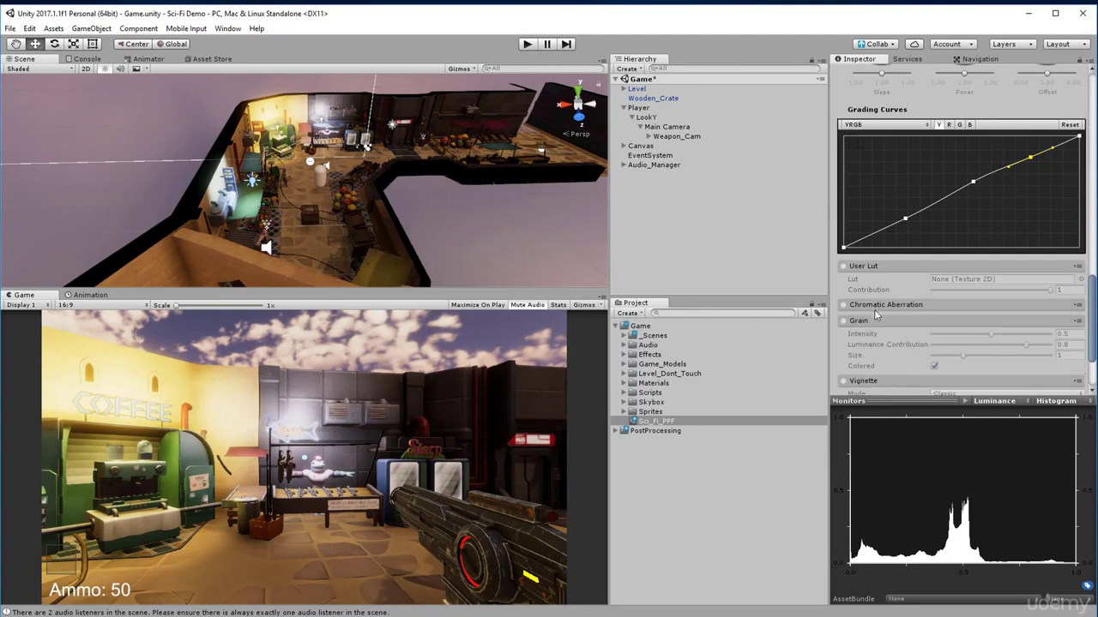
pyautogui.click(873, 323)
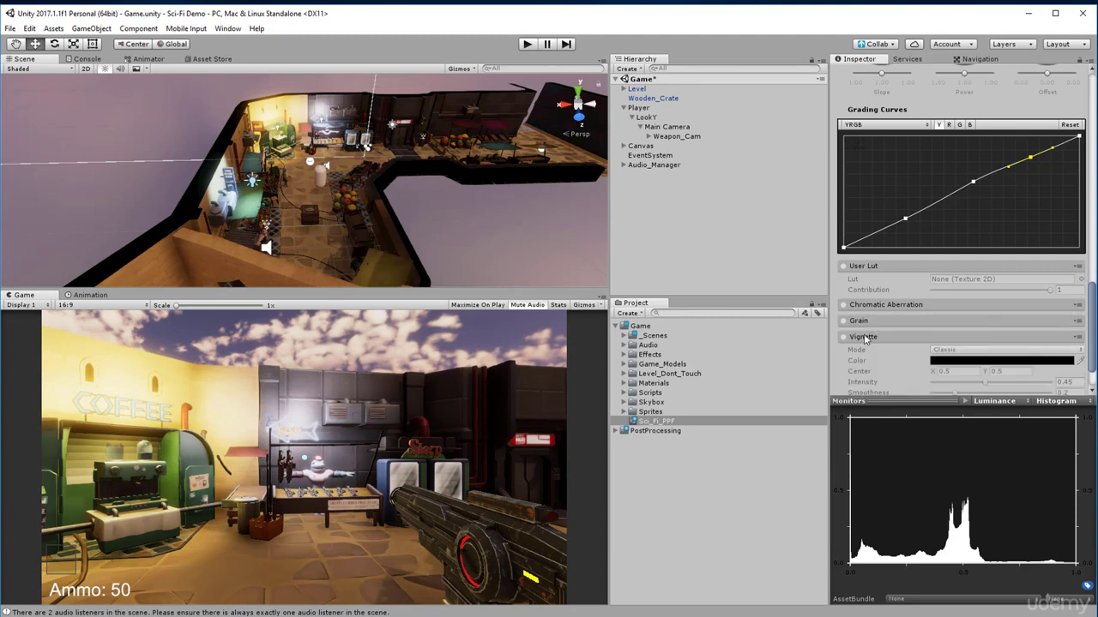
pyautogui.click(843, 338)
pyautogui.scroll(-3, 881, 349)
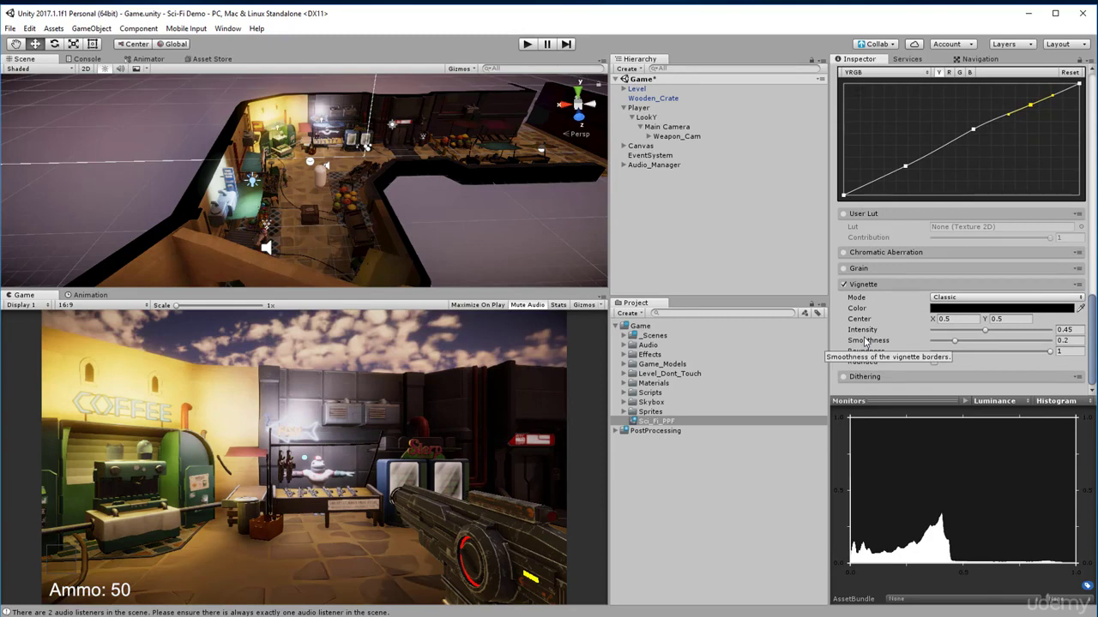
# Step: Compare the scene with the Vignette off and on, try out its Intensity, and collapse its settings
pyautogui.click(843, 285)
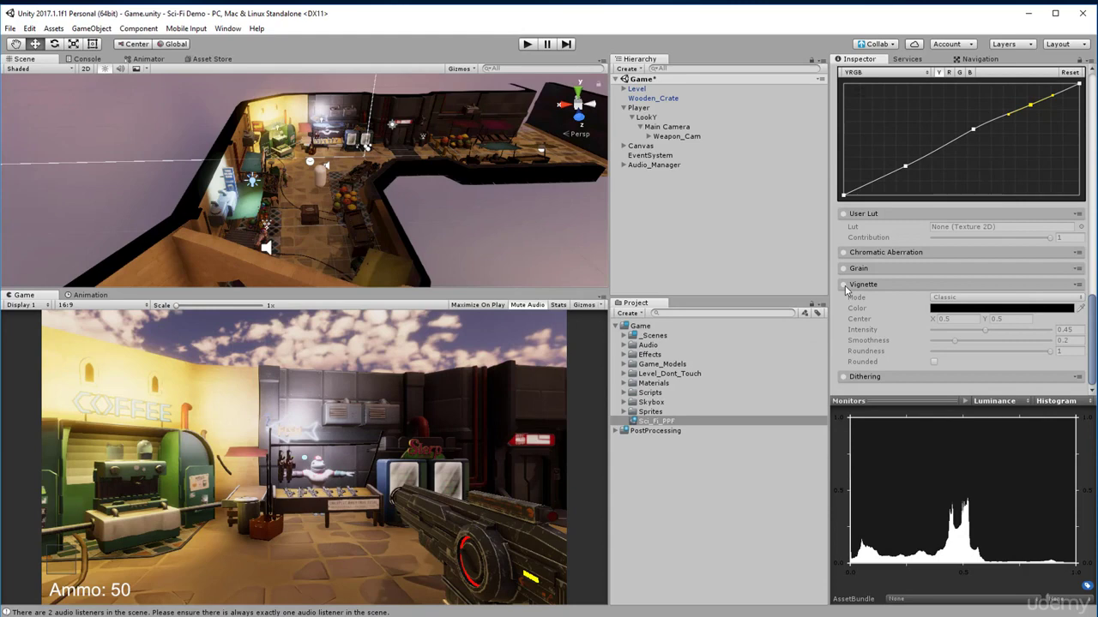
pyautogui.click(843, 285)
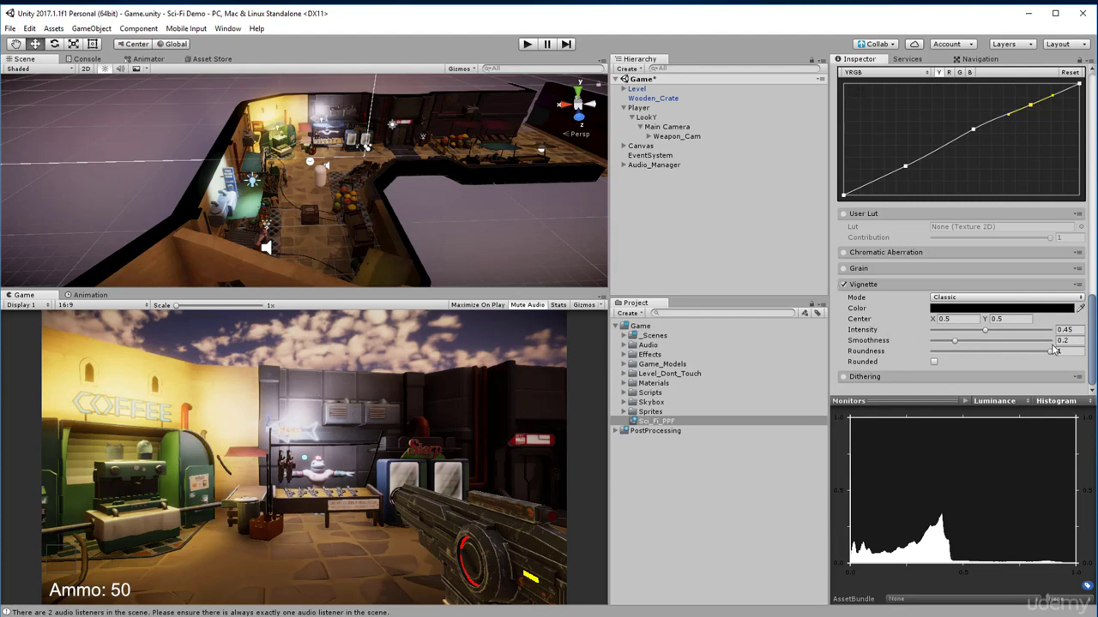
pyautogui.click(995, 332)
pyautogui.moveTo(1004, 336)
pyautogui.mouseDown()
pyautogui.moveTo(1024, 339)
pyautogui.moveTo(984, 348)
pyautogui.moveTo(1000, 347)
pyautogui.mouseUp()
pyautogui.click(864, 285)
# Step: Play-test the level by walking around, firing and reloading the weapon to check the effects, and stop the game
pyautogui.scroll(10, 864, 345)
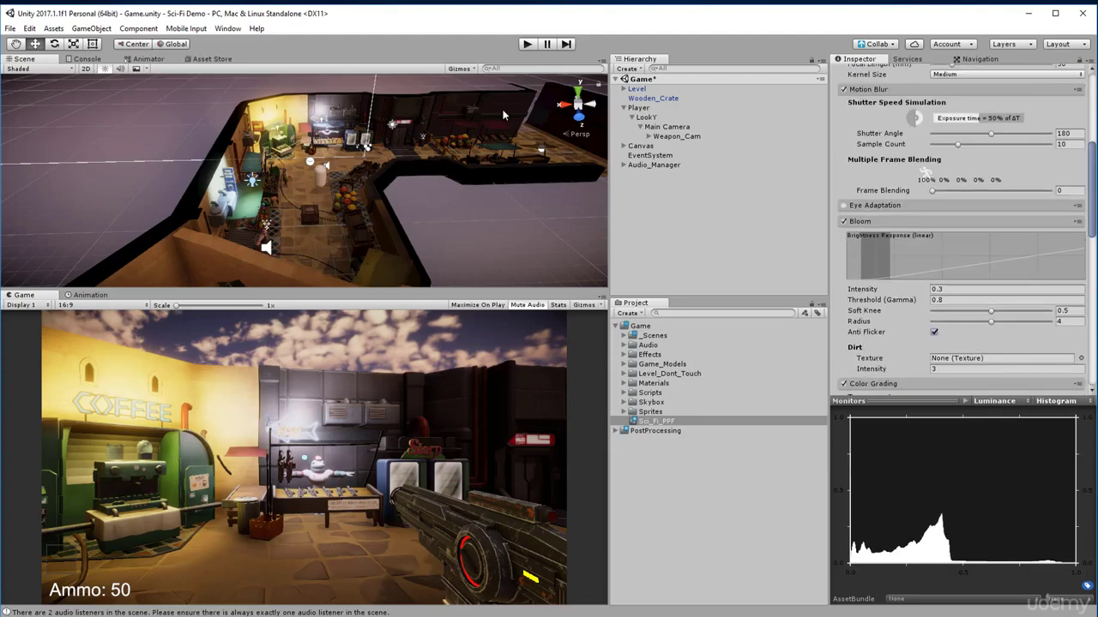
pyautogui.click(526, 45)
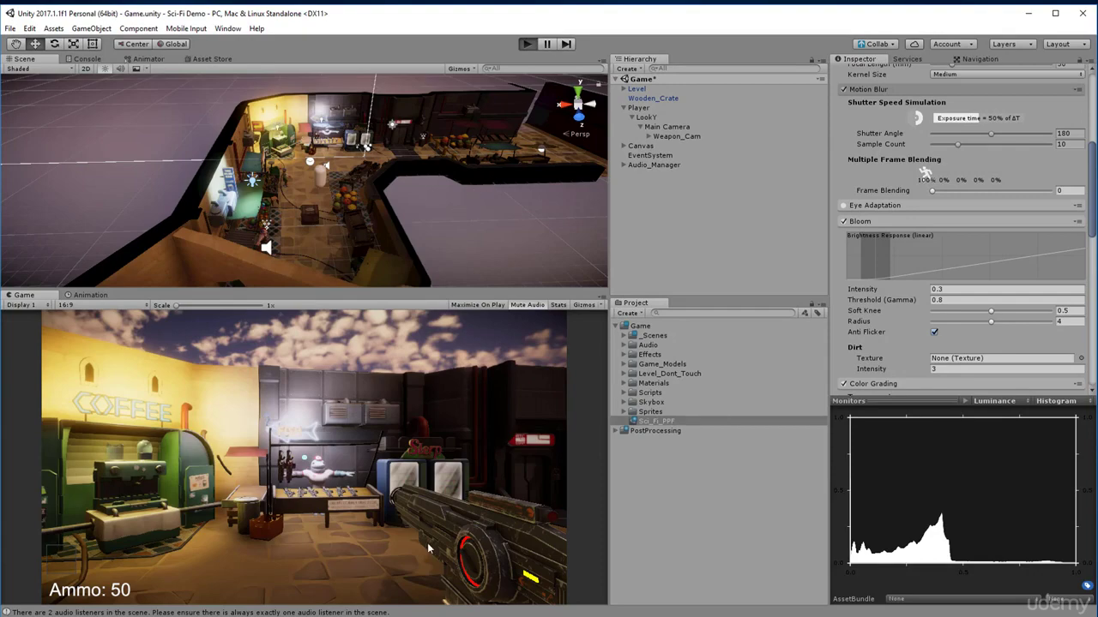
pyautogui.press('s')
pyautogui.press('w')
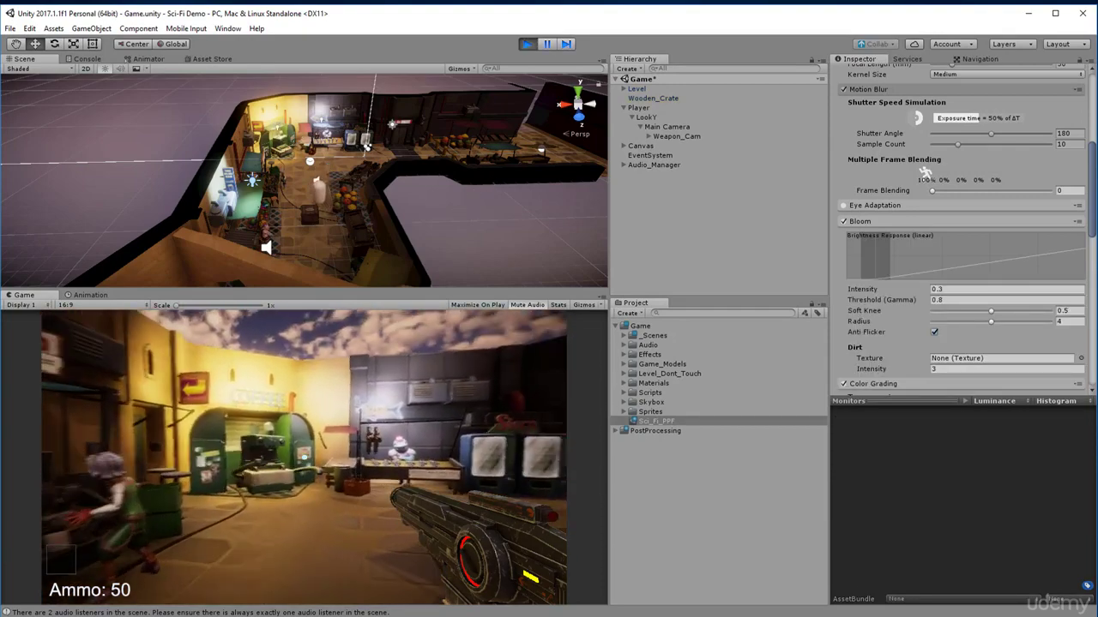
pyautogui.press('w')
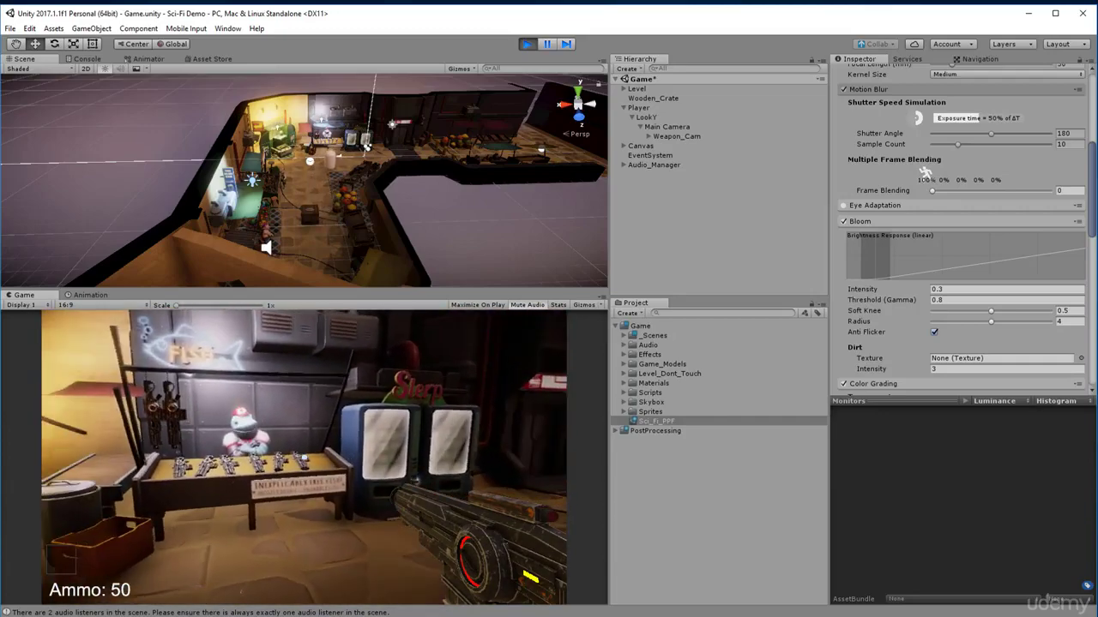
pyautogui.moveTo(304, 457); pyautogui.dragTo(305, 457)
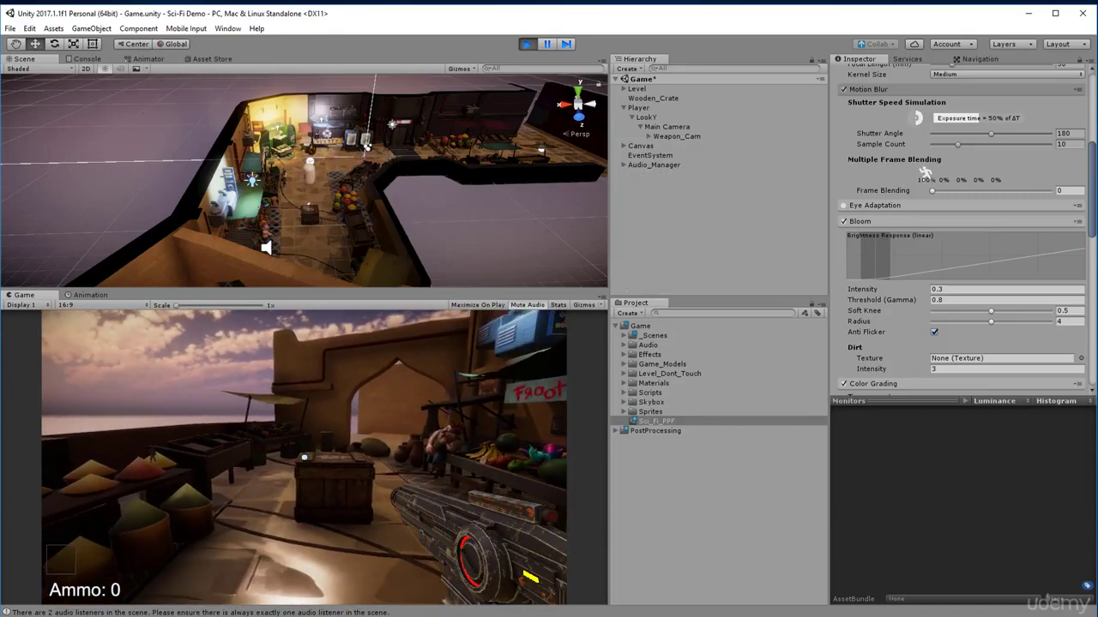
pyautogui.press('w')
pyautogui.press('r')
pyautogui.moveTo(305, 457); pyautogui.dragTo(304, 457)
pyautogui.press('r')
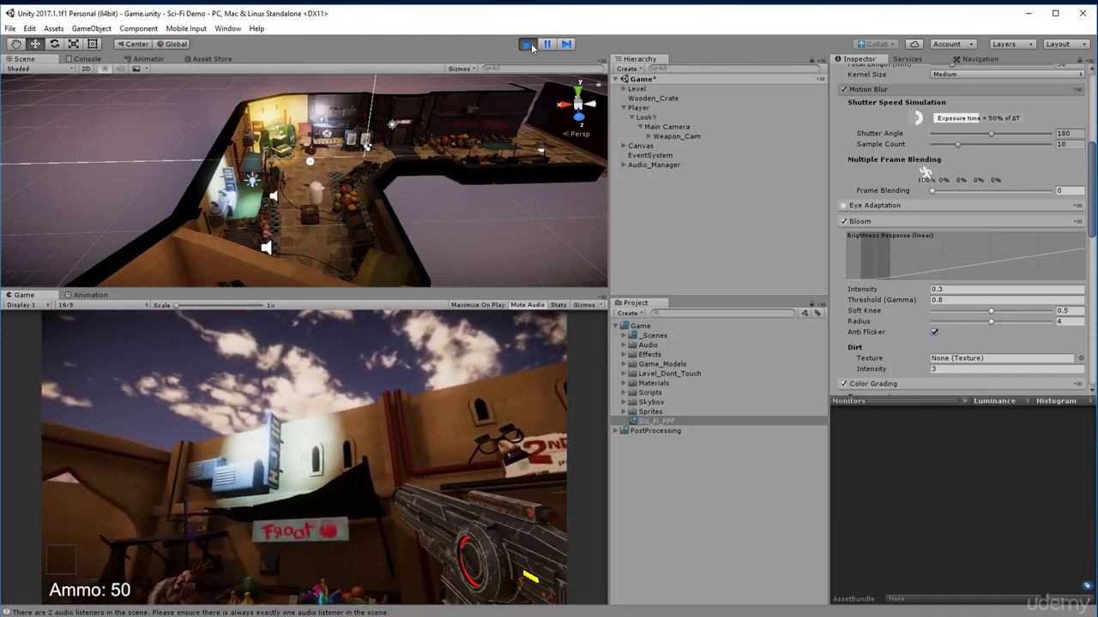
pyautogui.hotkey('ctrl', 'p')
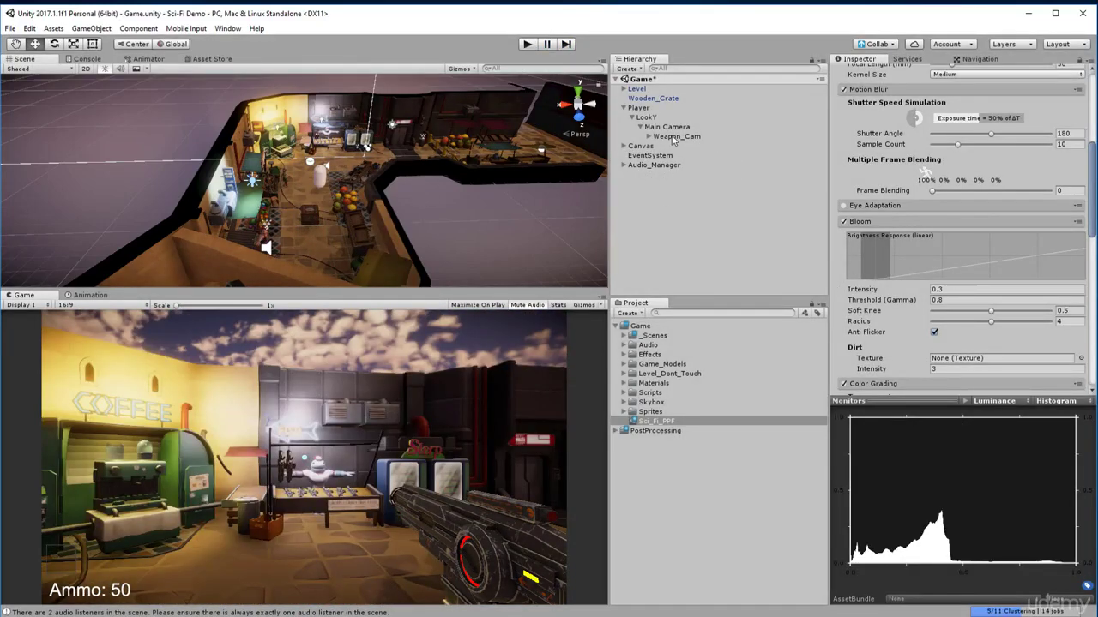
# Step: Disable and re-enable the Main Camera's Post Processing Behaviour to compare the scene without and with the effects
pyautogui.click(666, 126)
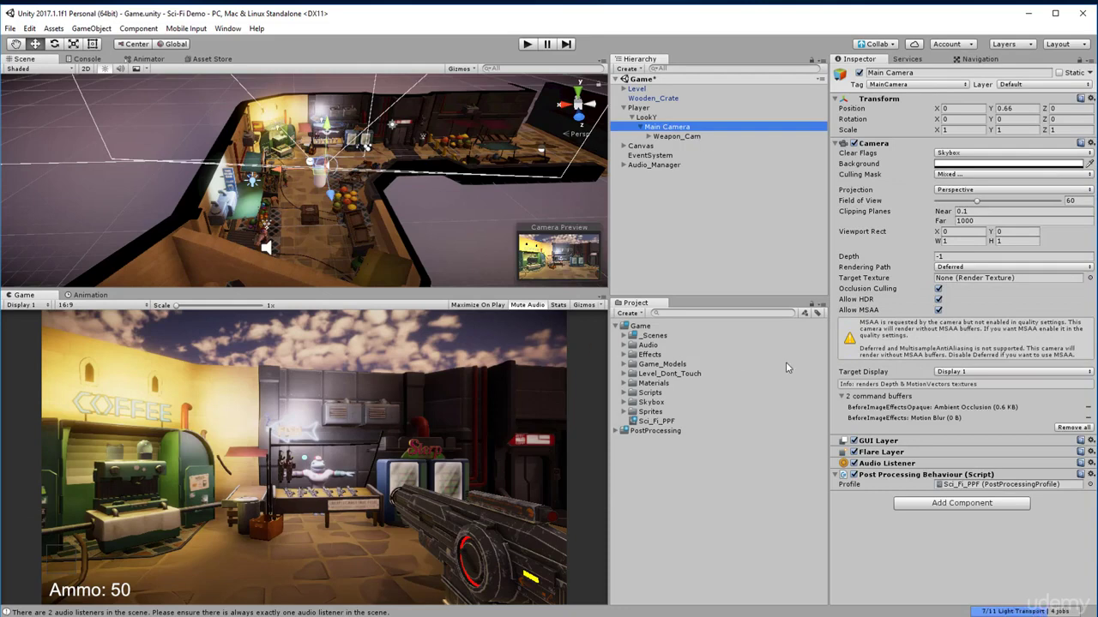
pyautogui.click(853, 475)
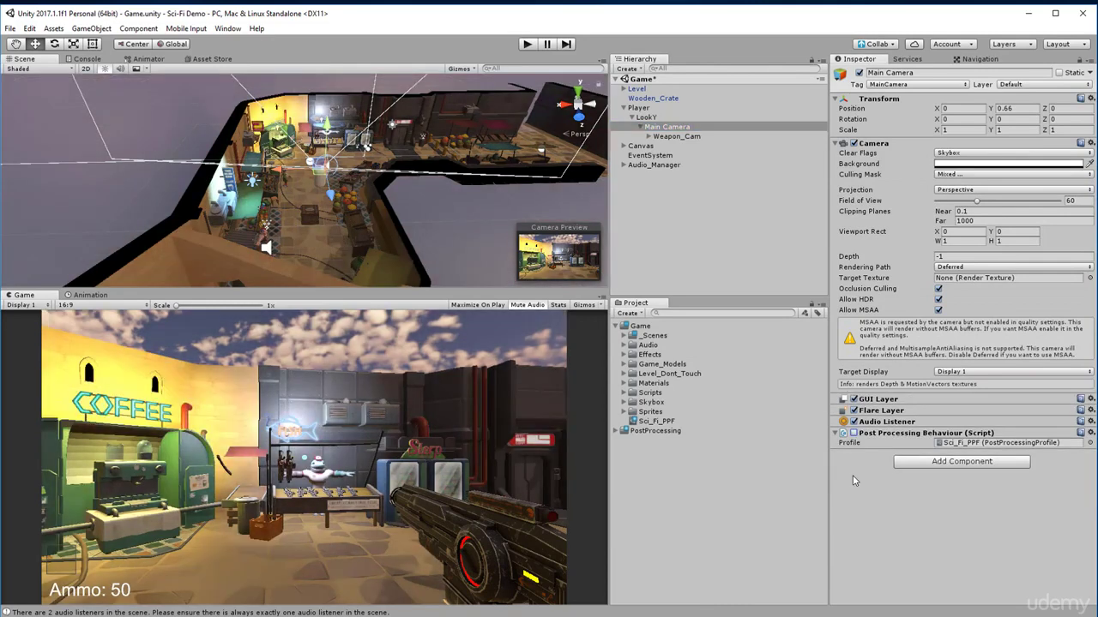
pyautogui.click(853, 433)
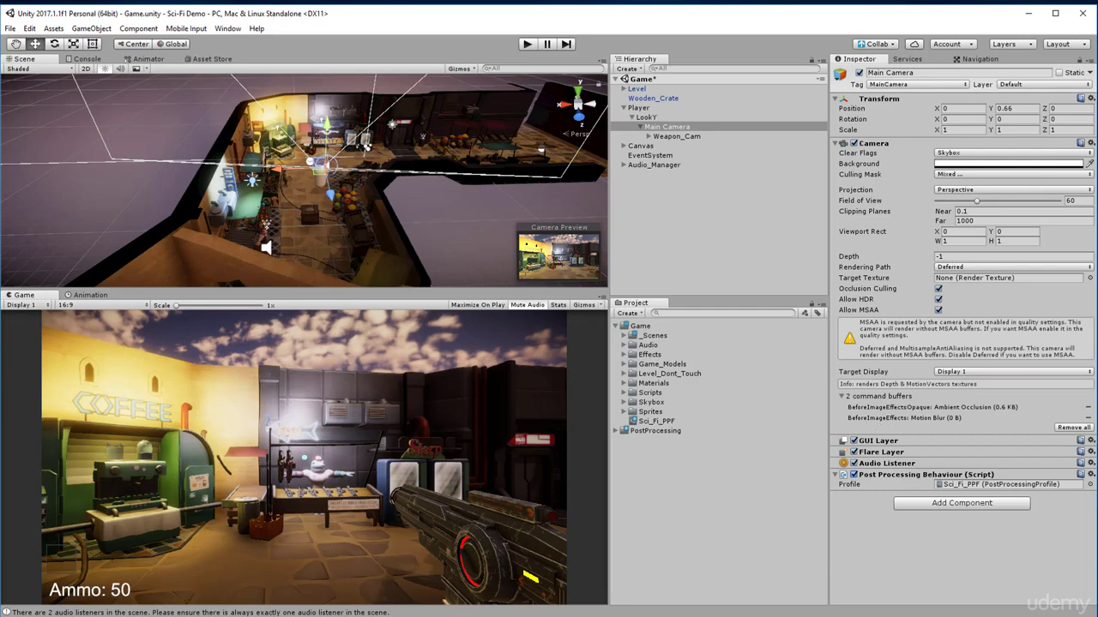
# Step: Create a new Post-Processing Profile in the Game folder and name it Weapon_PPF
pyautogui.doubleClick(641, 326)
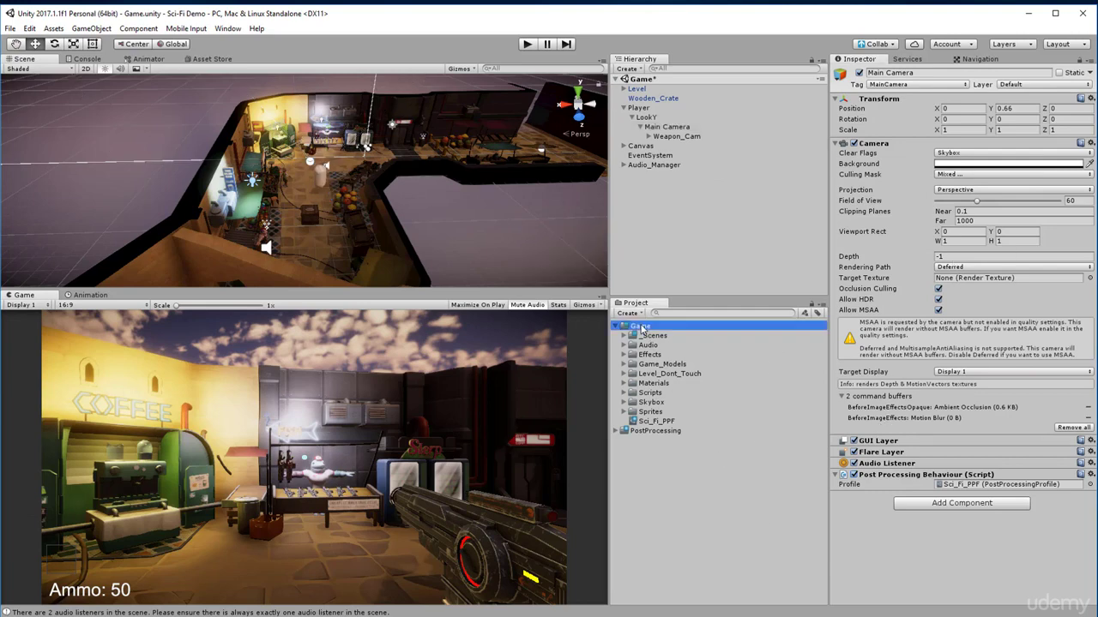
pyautogui.click(694, 404)
pyautogui.click(635, 331)
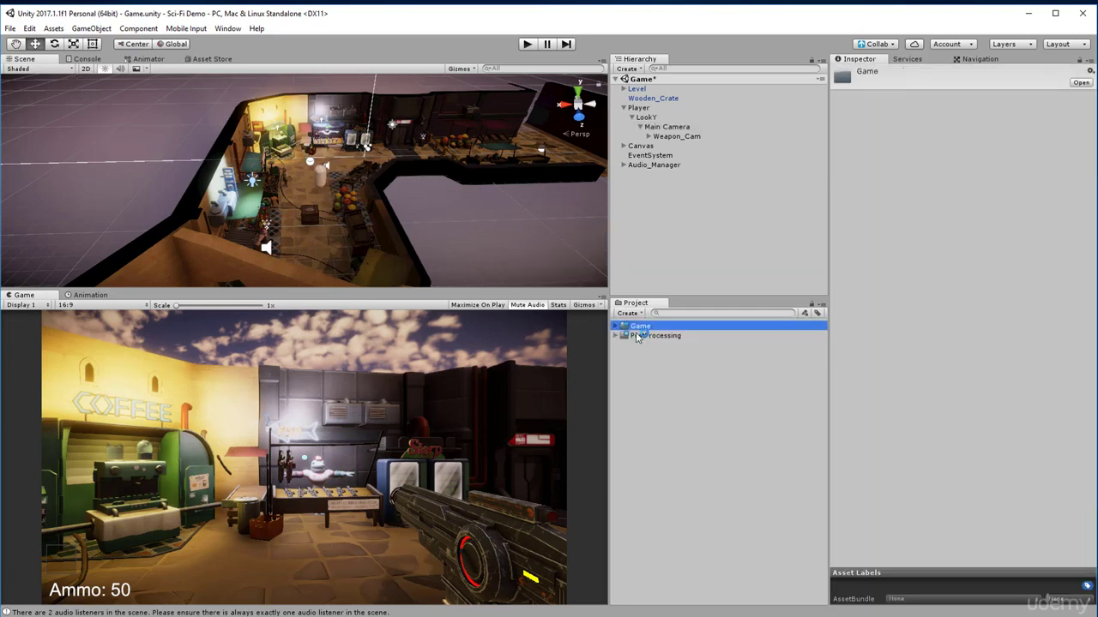
pyautogui.doubleClick(644, 327)
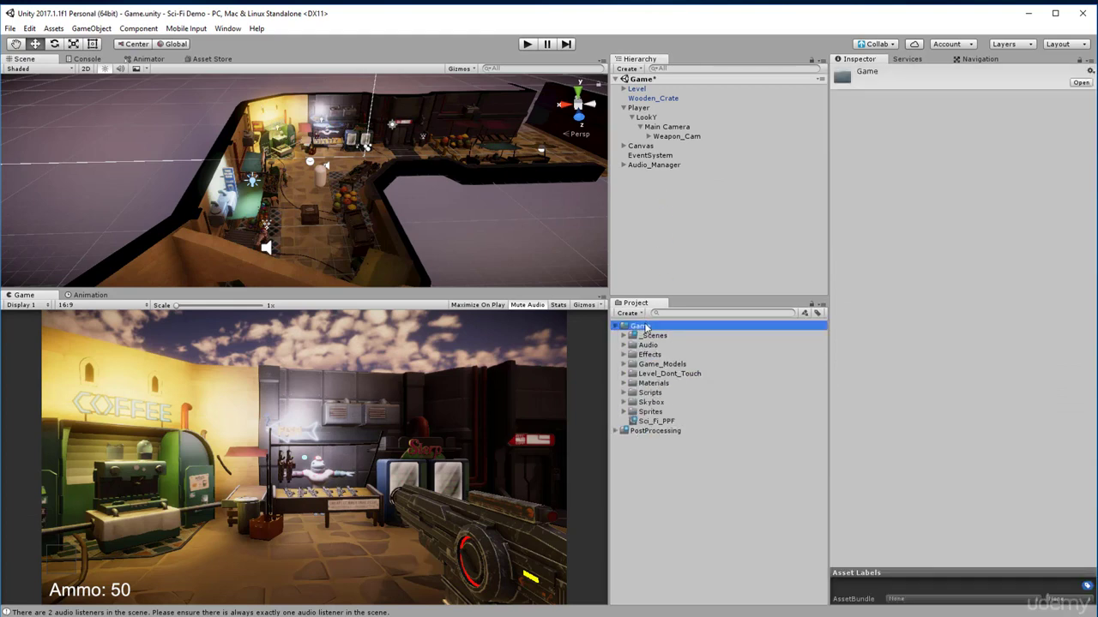
pyautogui.rightClick(645, 328)
pyautogui.moveTo(717, 335)
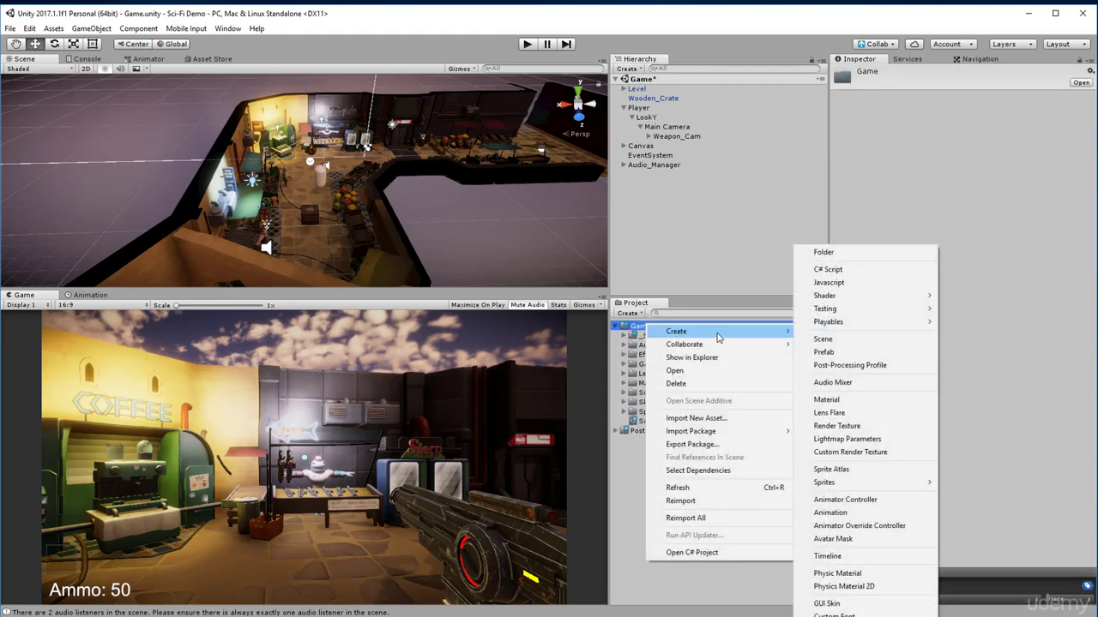
pyautogui.click(862, 366)
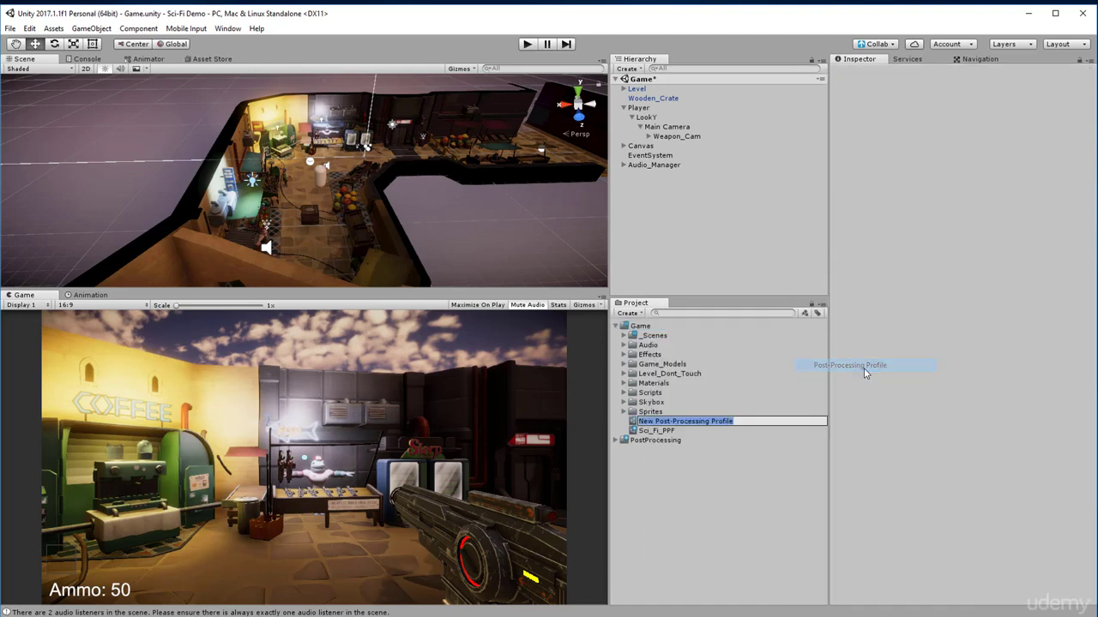
pyautogui.write('Weapon_')
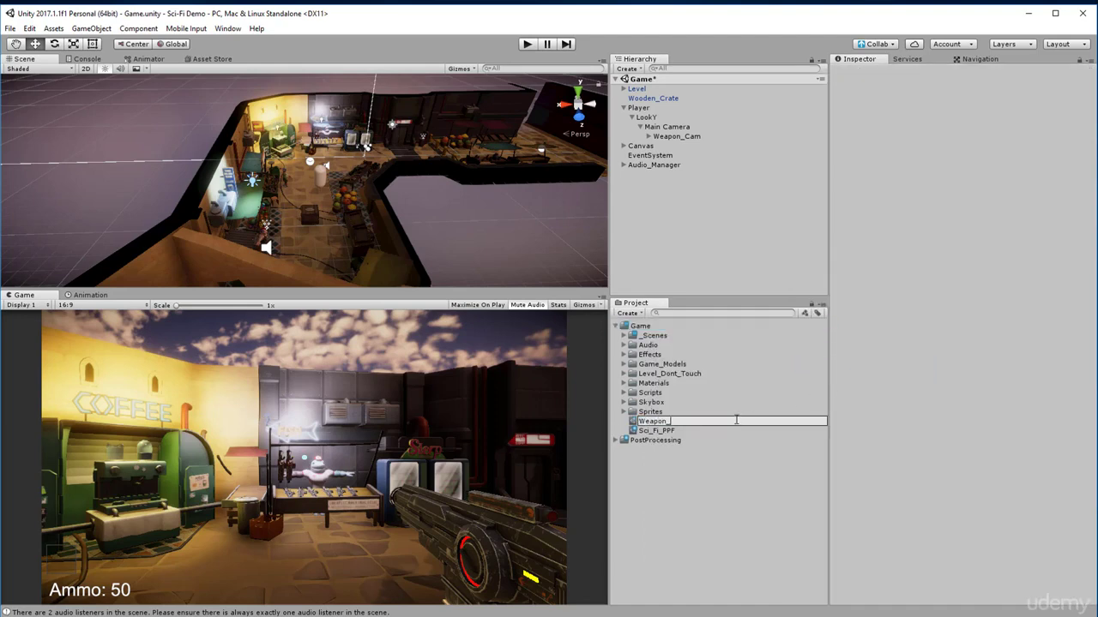
pyautogui.write('PPF')
pyautogui.press('Return')
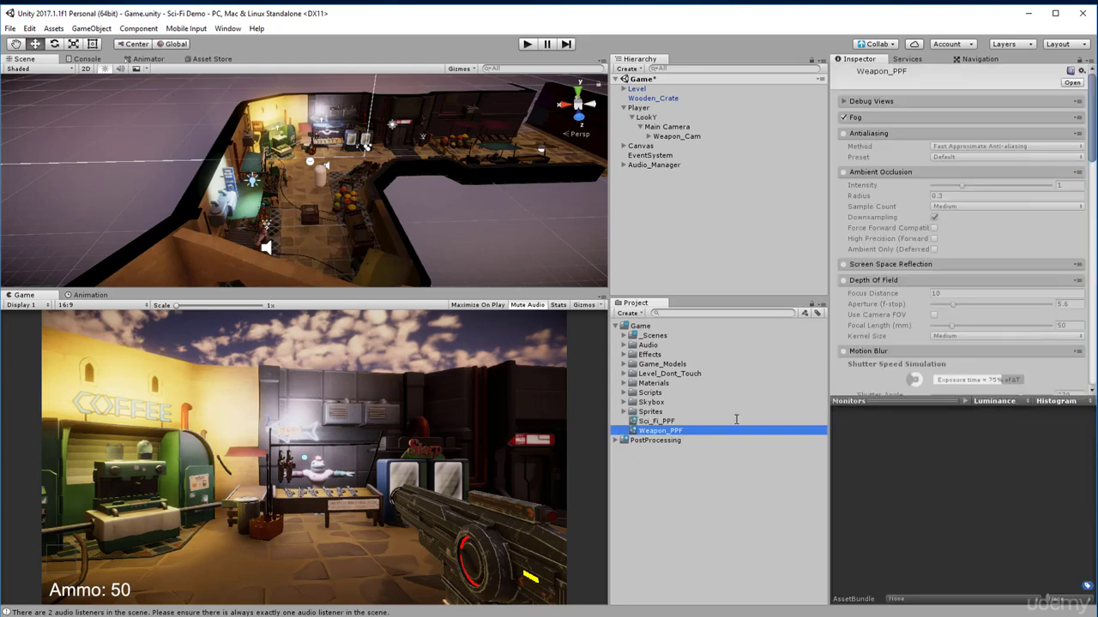
# Step: Add a Post-Processing Behaviour component to Weapon_Cam and assign Weapon_PPF as its profile
pyautogui.click(678, 127)
pyautogui.click(678, 136)
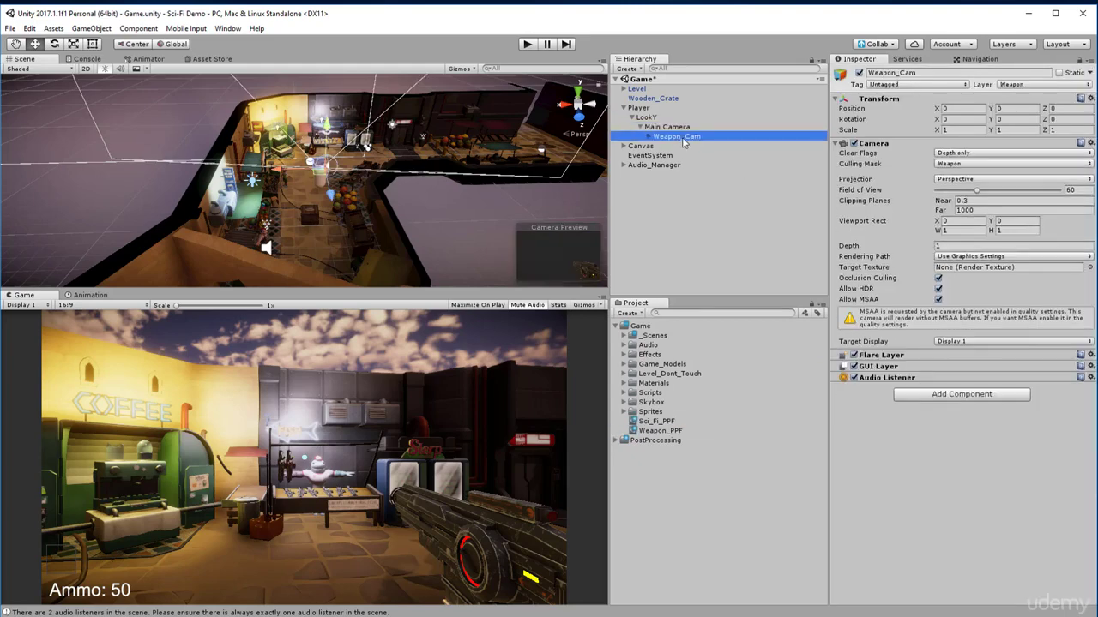
pyautogui.click(937, 396)
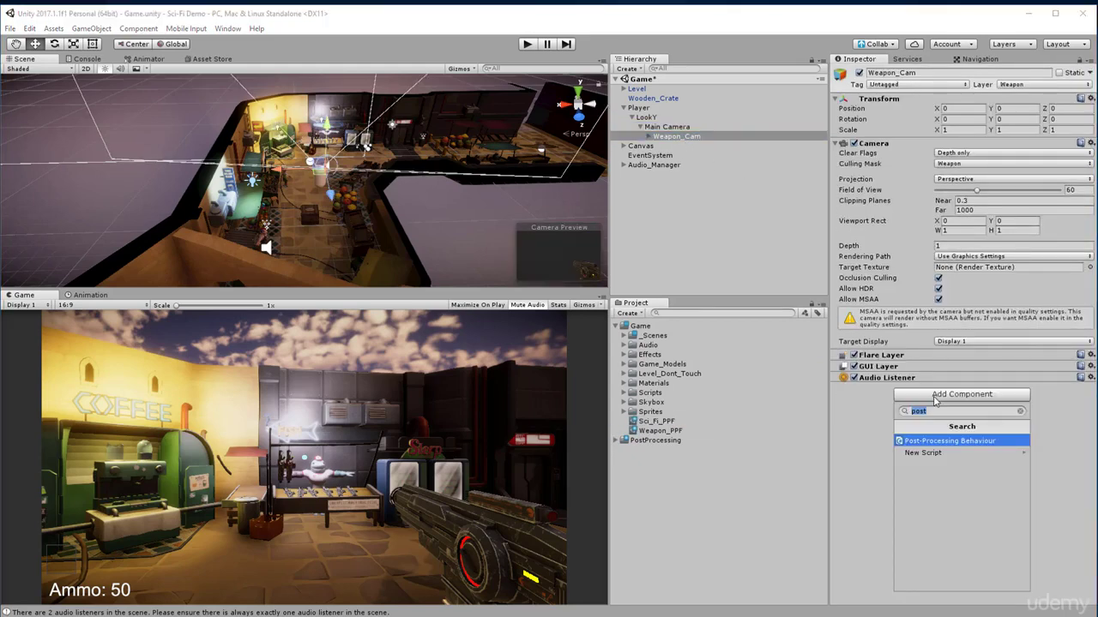
pyautogui.click(947, 441)
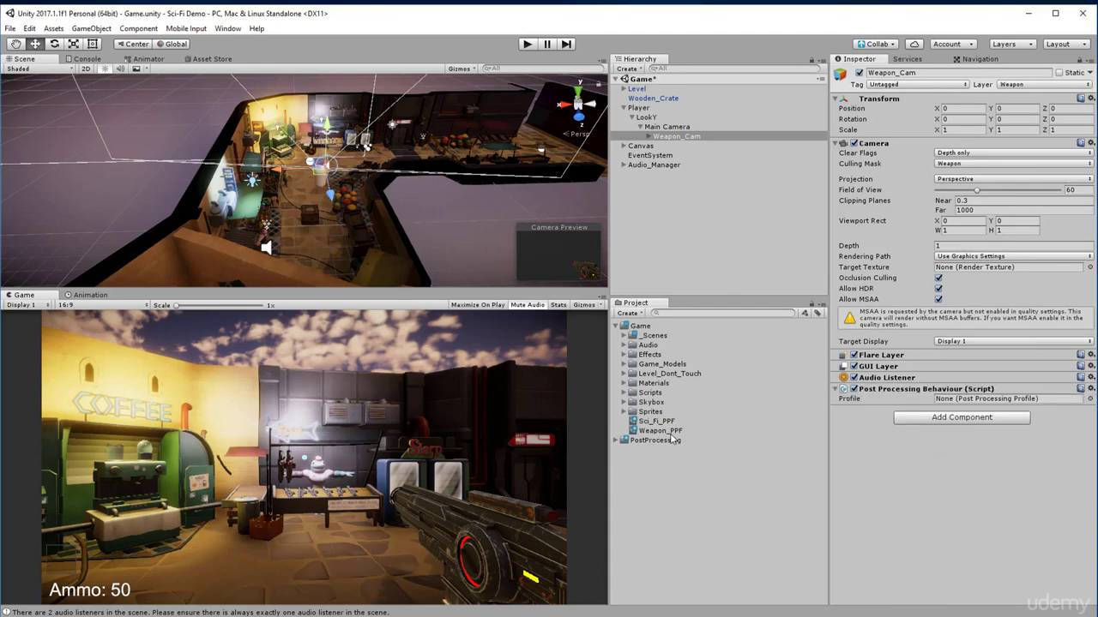
pyautogui.moveTo(664, 432); pyautogui.dragTo(954, 403)
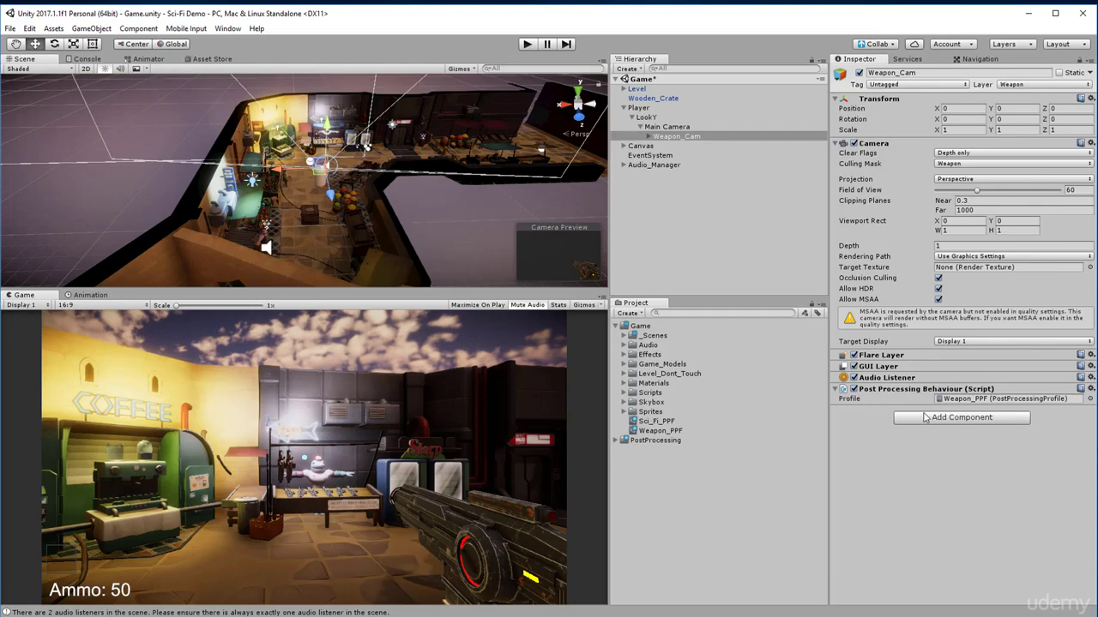
# Step: Enable Bloom in the Weapon_PPF profile and set its Intensity to 0.3
pyautogui.click(661, 432)
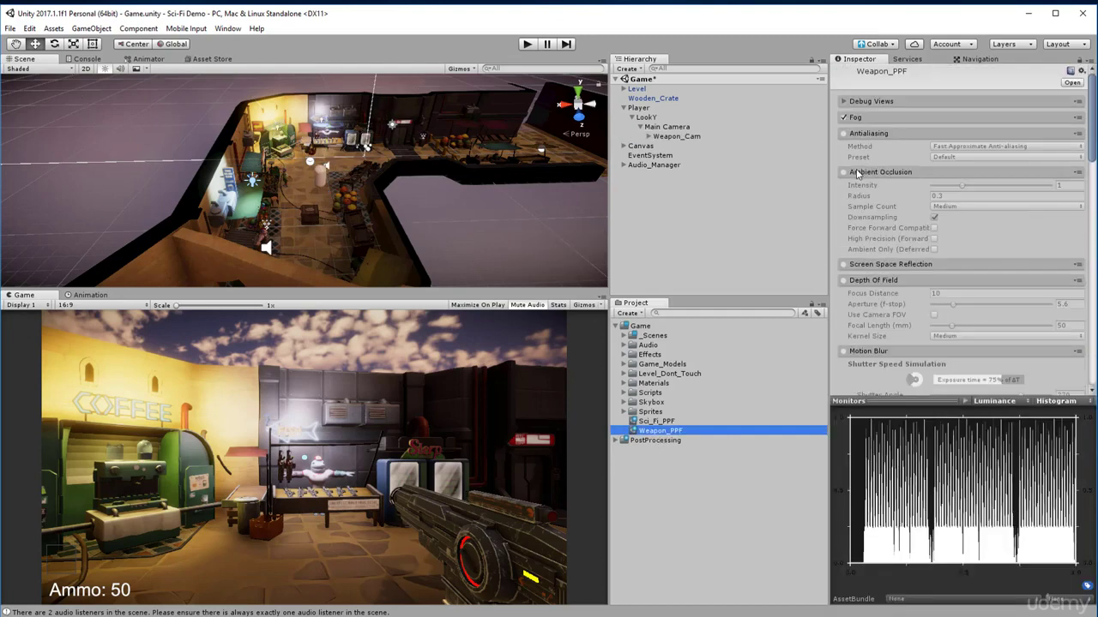
pyautogui.scroll(-8, 853, 192)
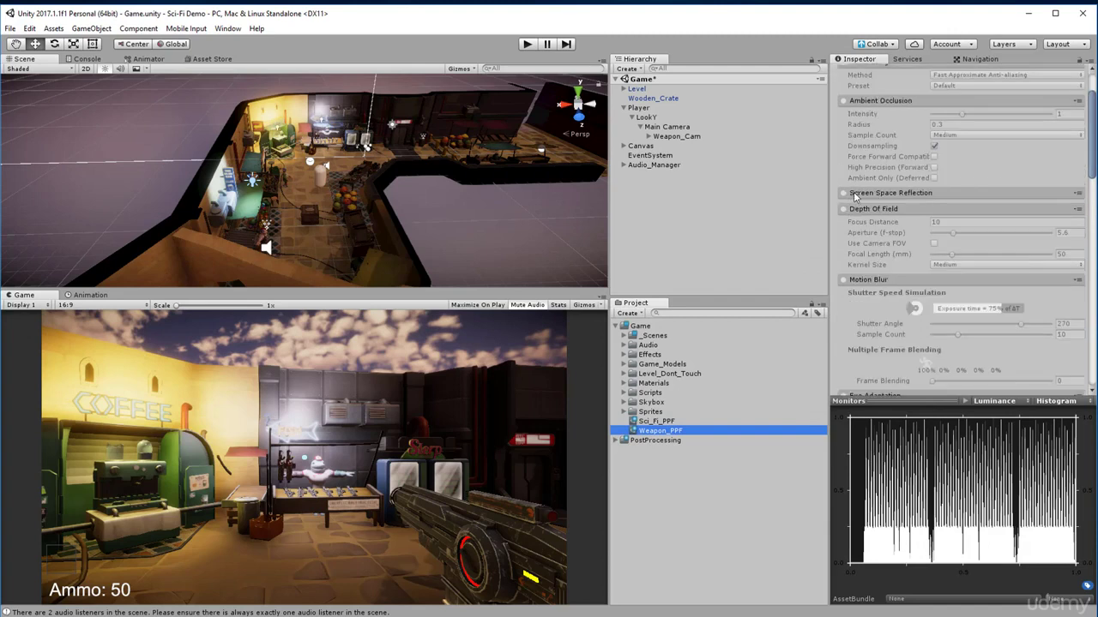
pyautogui.click(844, 162)
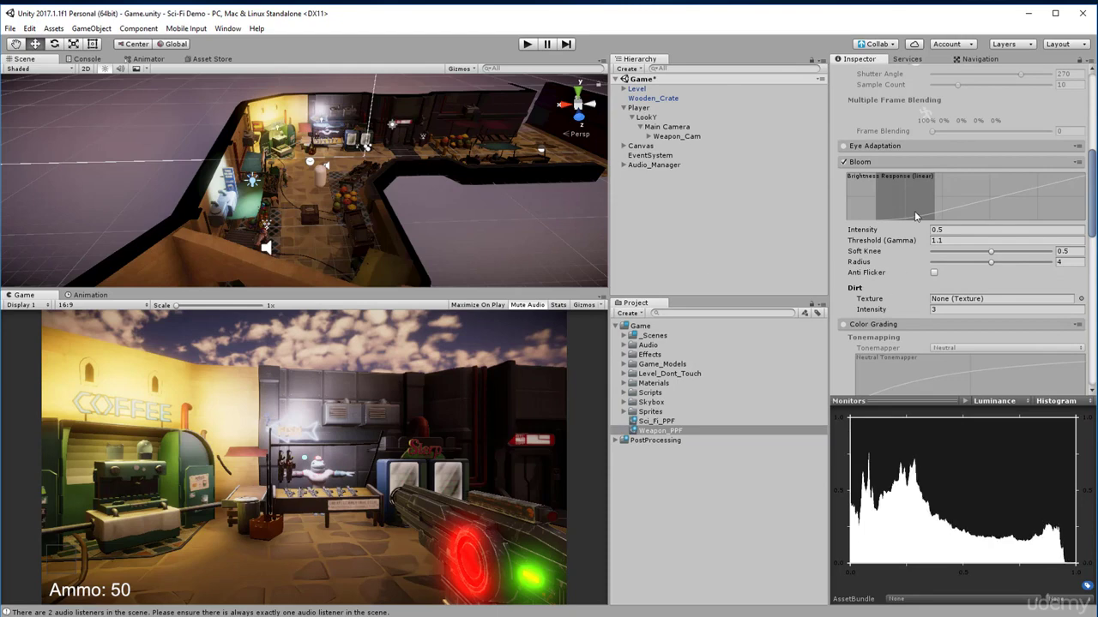
pyautogui.scroll(-5, 906, 245)
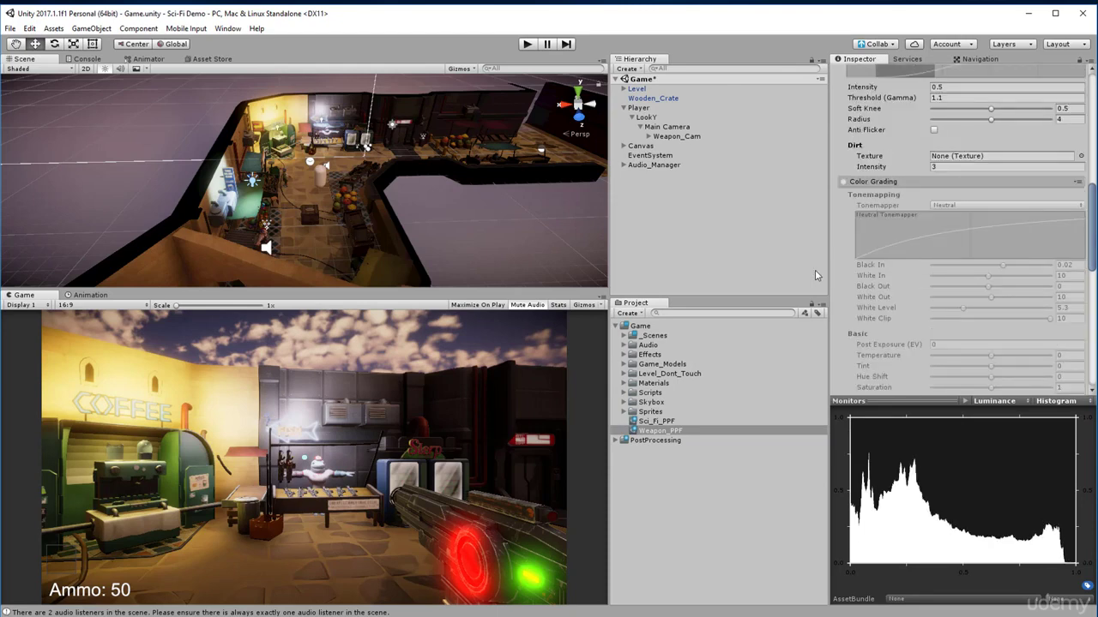
pyautogui.scroll(3, 903, 213)
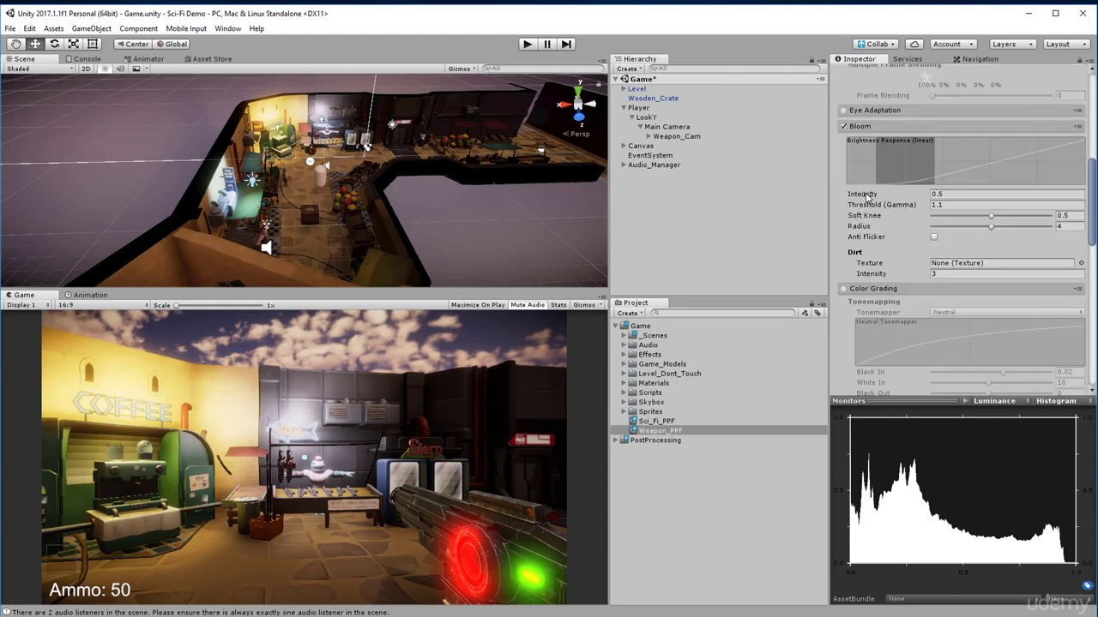
pyautogui.moveTo(864, 195)
pyautogui.mouseDown()
pyautogui.moveTo(885, 199)
pyautogui.moveTo(875, 201)
pyautogui.mouseUp()
pyautogui.click(943, 194)
pyautogui.write('0.3')
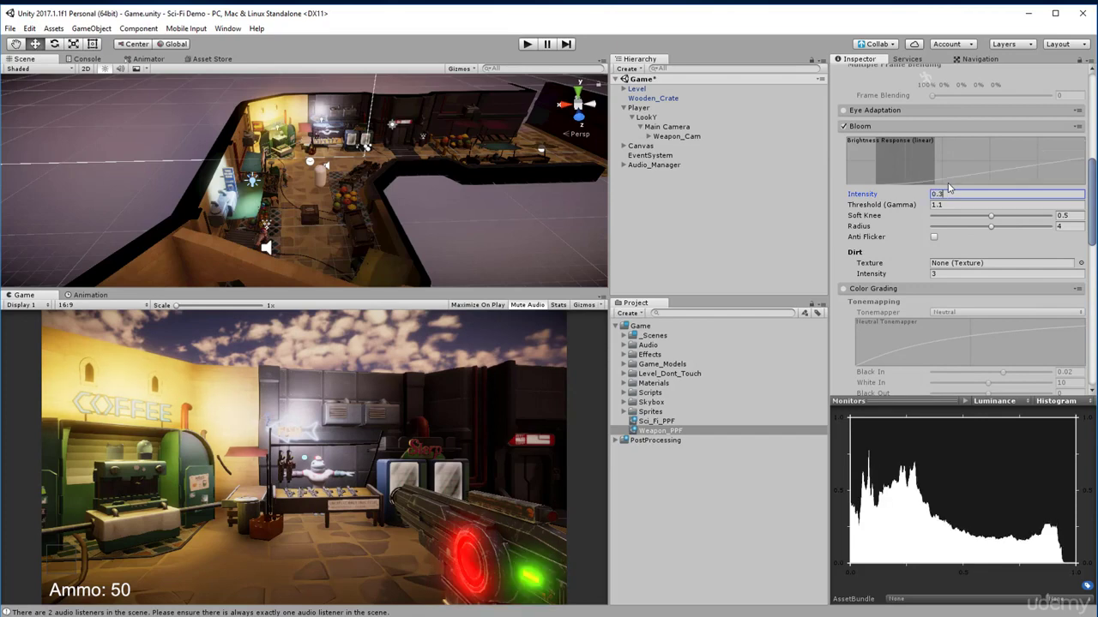
# Step: Adjust the weapon Bloom to a Threshold of about 4.68 and an Intensity of 0.26, and collapse its settings
pyautogui.moveTo(888, 208); pyautogui.dragTo(951, 243)
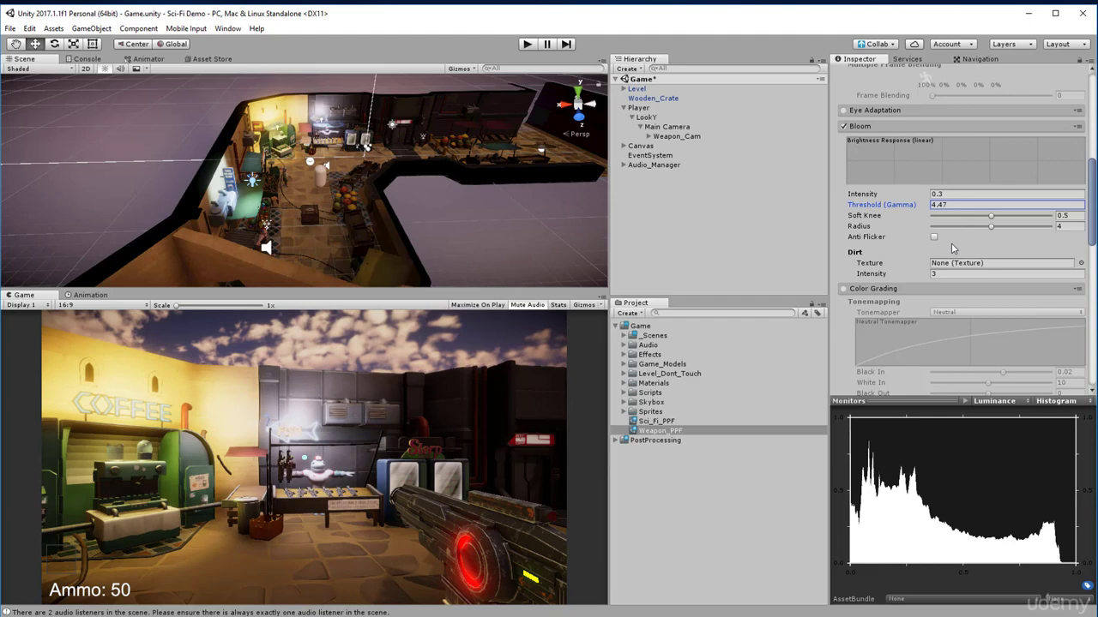
pyautogui.moveTo(876, 198); pyautogui.dragTo(863, 218)
pyautogui.scroll(-3, 835, 250)
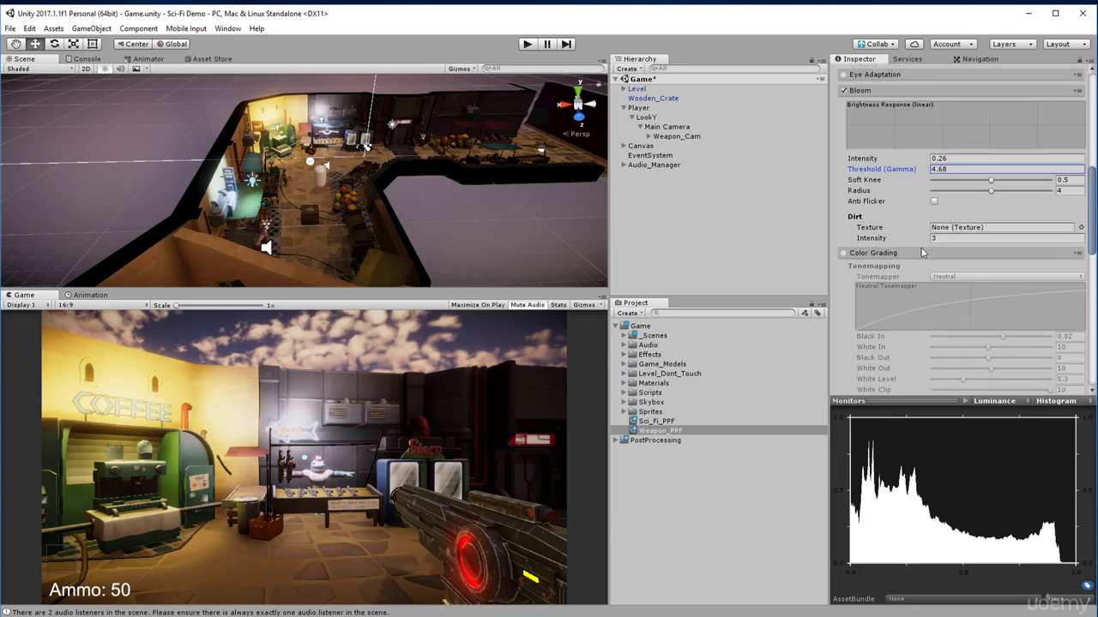
pyautogui.scroll(6, 845, 244)
pyautogui.click(871, 235)
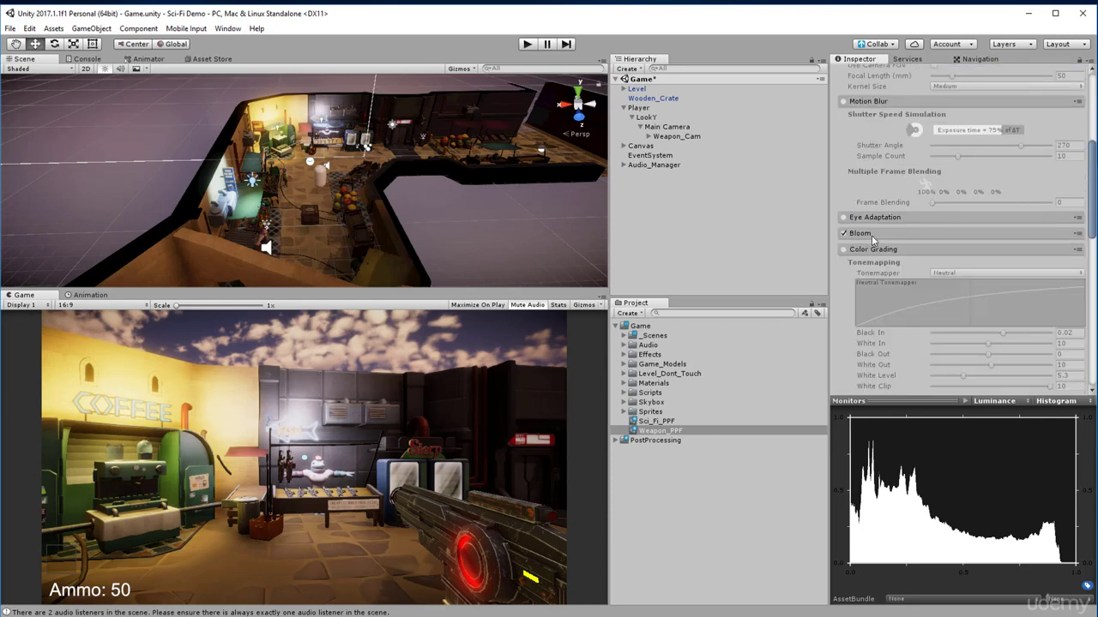
# Step: Enable Color Grading in the Weapon_PPF profile and compare the weapon with it off and on
pyautogui.click(845, 250)
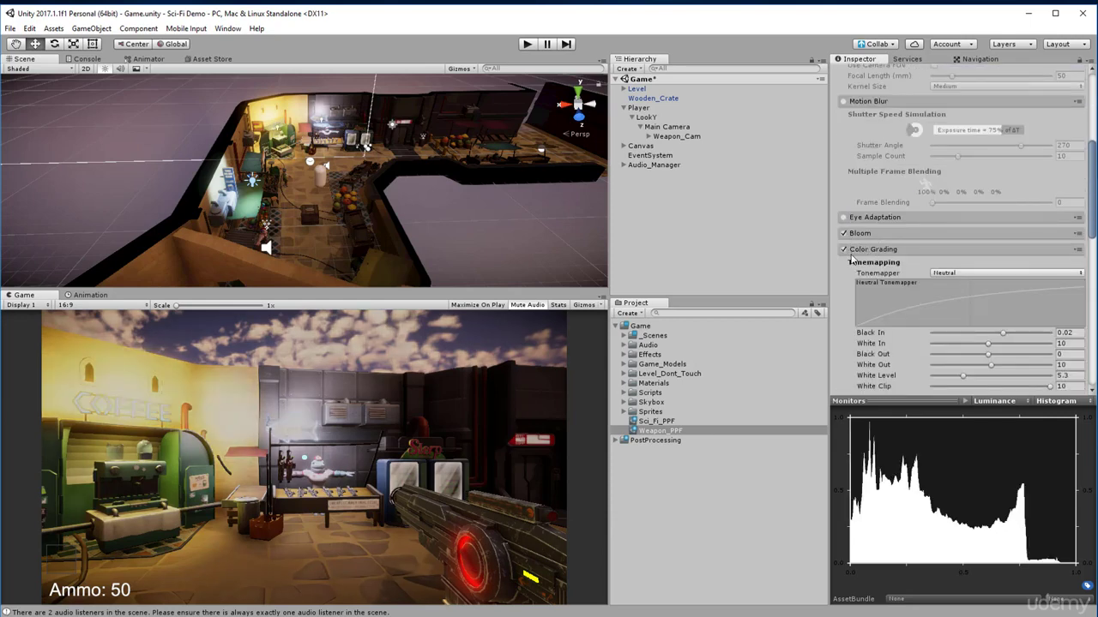
pyautogui.click(844, 250)
pyautogui.click(845, 249)
pyautogui.click(845, 249)
pyautogui.click(844, 250)
pyautogui.click(844, 250)
pyautogui.click(844, 249)
# Step: Try the Filmic (ACES) tonemapper on the weapon profile, then disable Color Grading
pyautogui.scroll(-2, 884, 274)
pyautogui.click(958, 201)
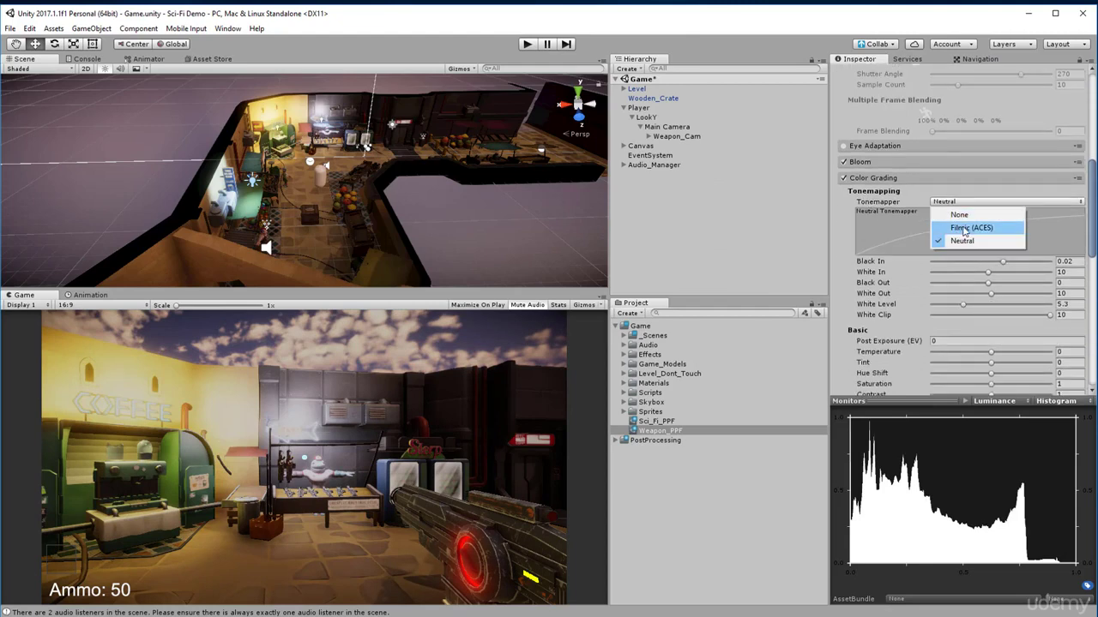
pyautogui.click(962, 228)
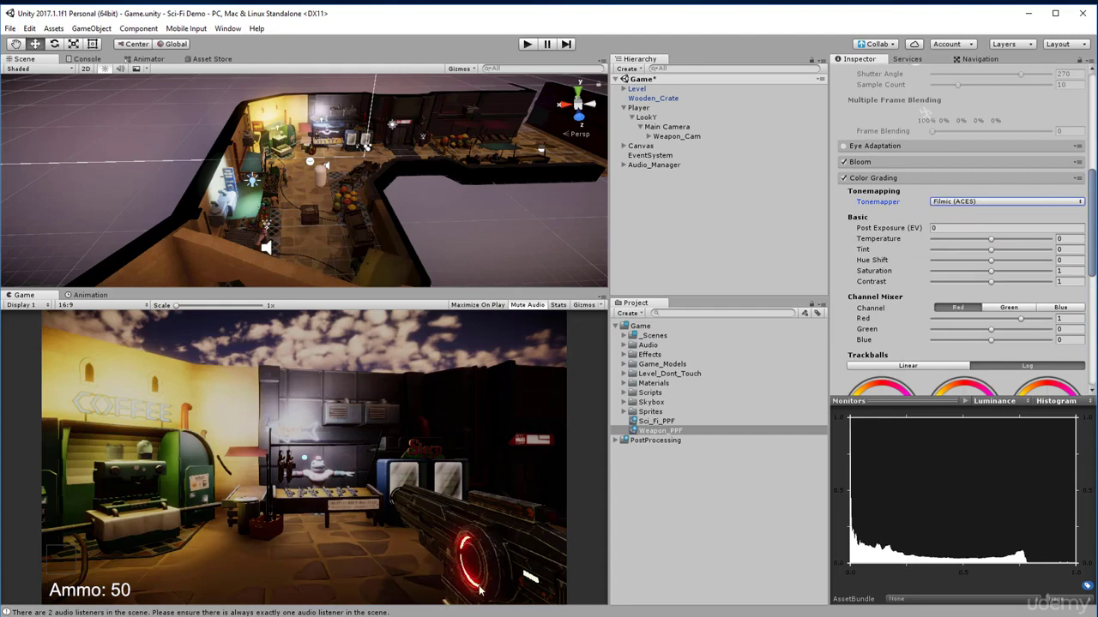
pyautogui.click(966, 203)
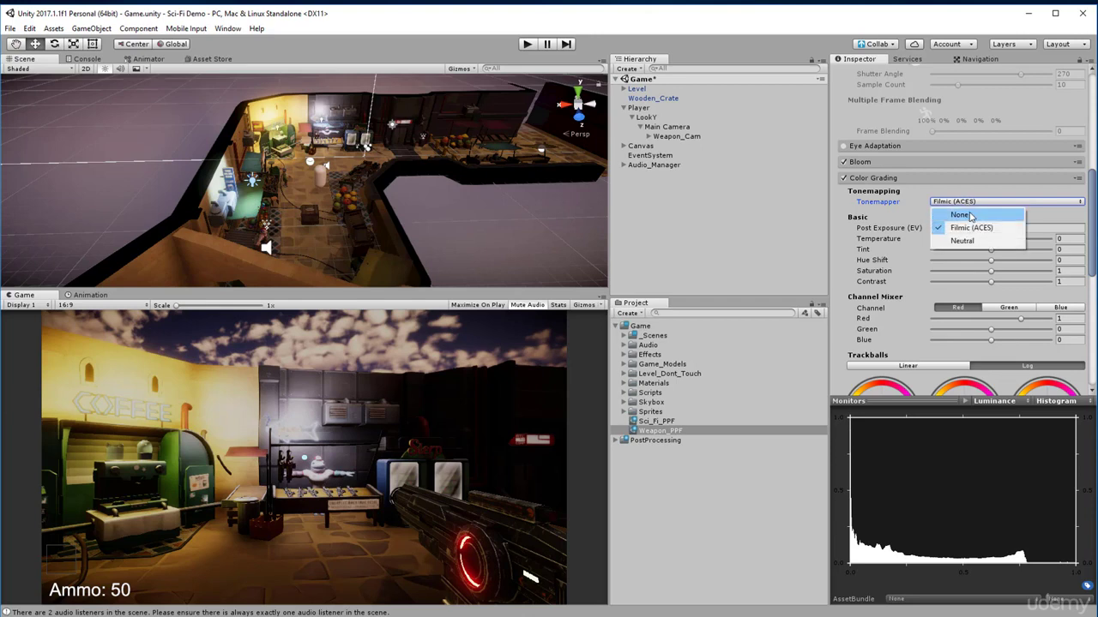
pyautogui.click(844, 180)
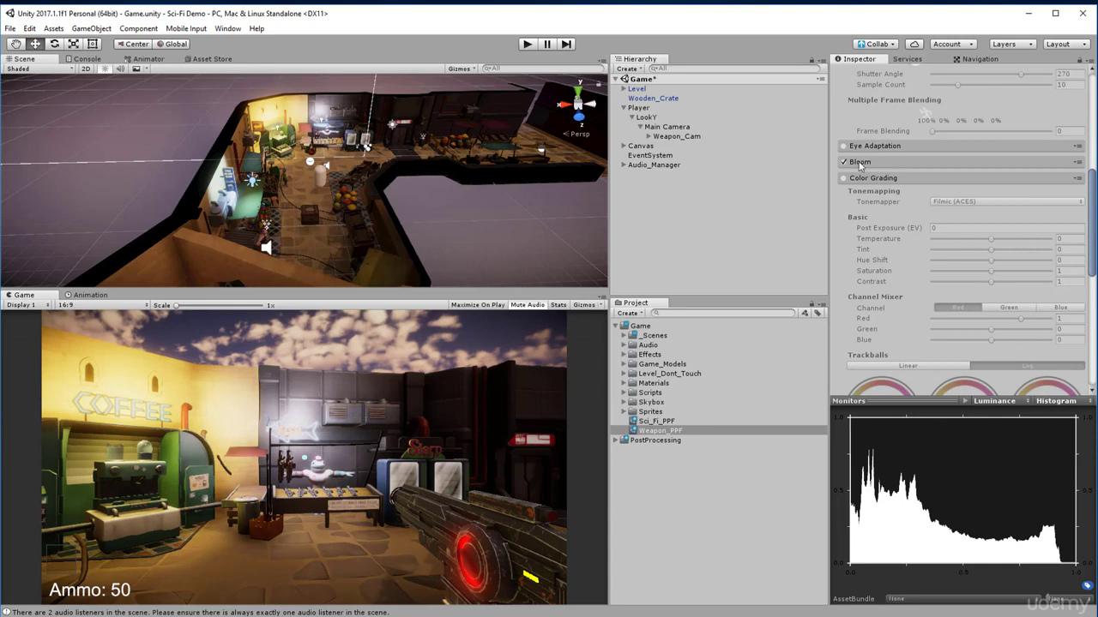
# Step: Check the post-processing profiles assigned to Main Camera and Weapon_Cam, and look at the Sci_Fi_PPF settings
pyautogui.click(665, 137)
pyautogui.click(667, 128)
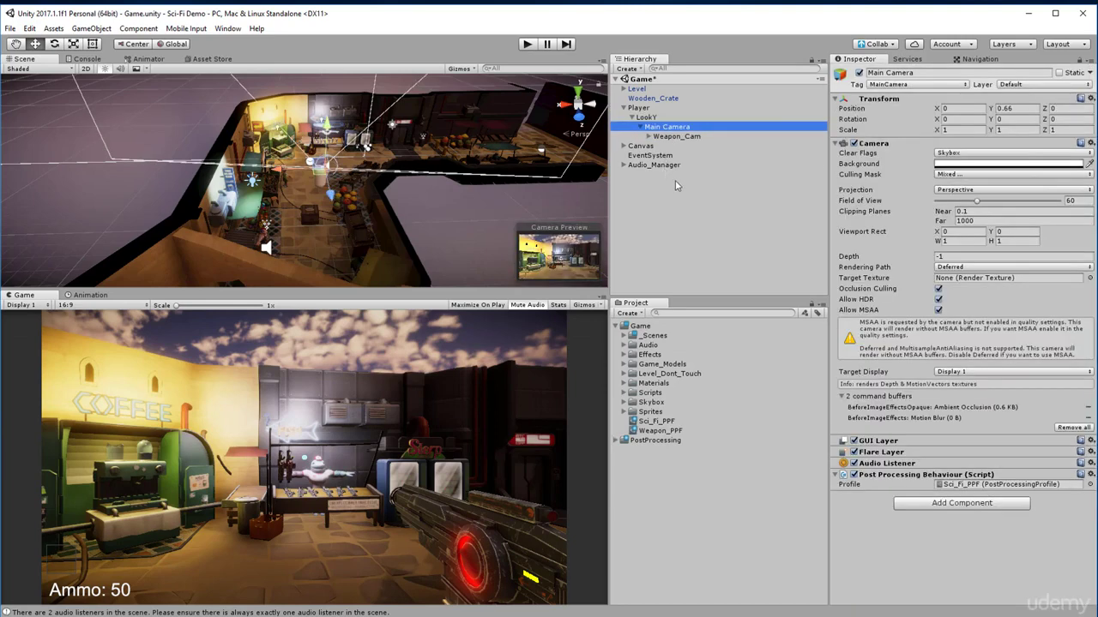
pyautogui.click(955, 486)
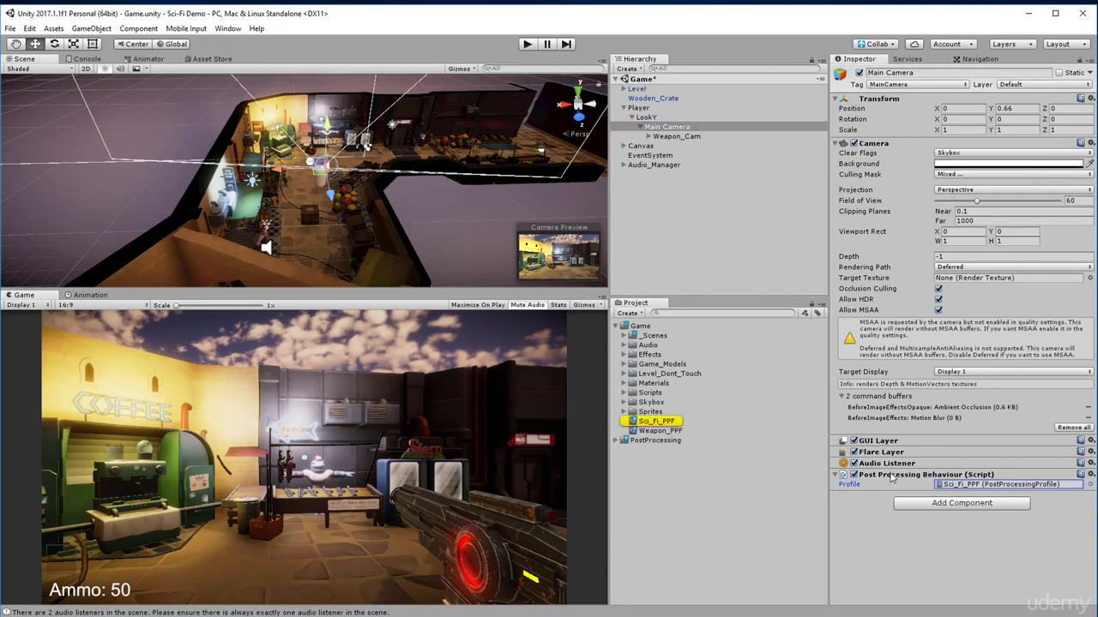
pyautogui.click(666, 432)
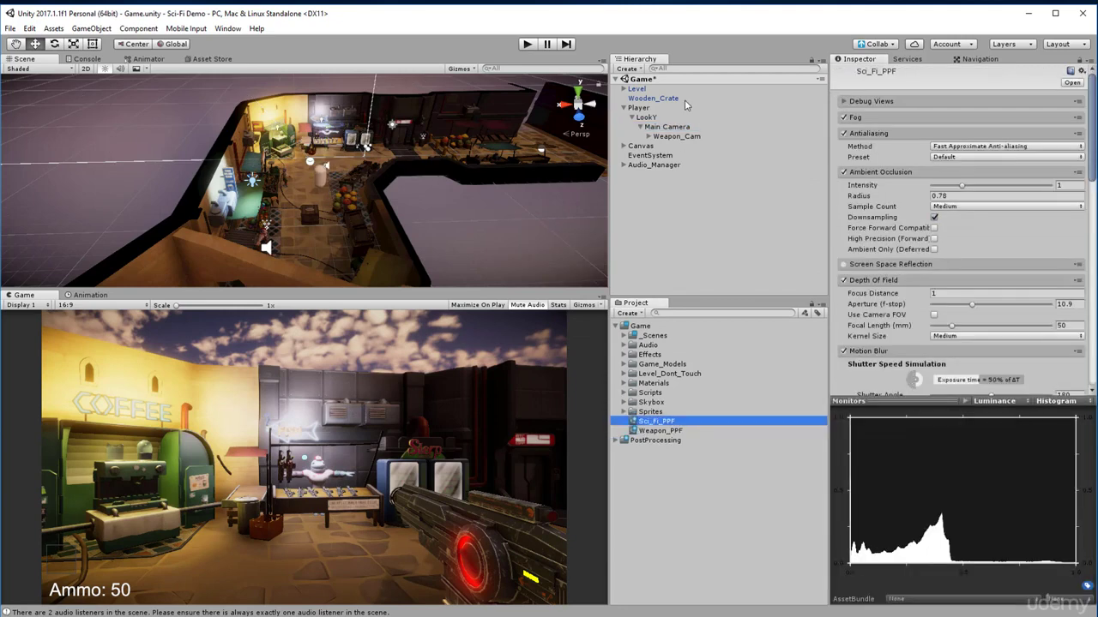
pyautogui.click(668, 128)
pyautogui.press('Up')
pyautogui.press('Up')
pyautogui.press('Down')
pyautogui.press('Down')
pyautogui.press('Down')
pyautogui.press('Down')
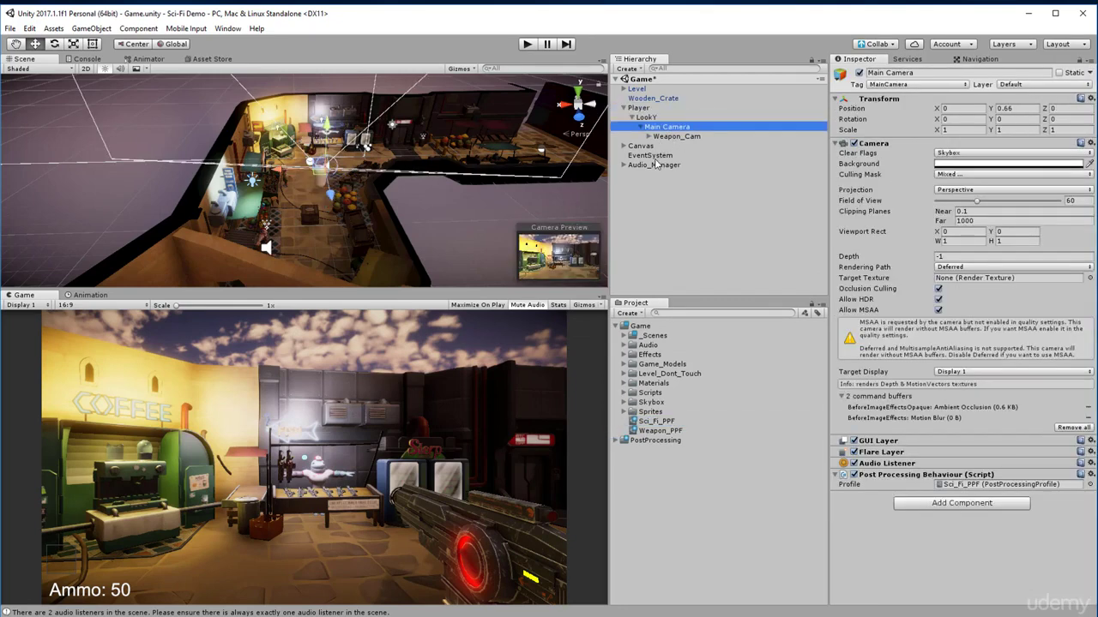
pyautogui.press('Up')
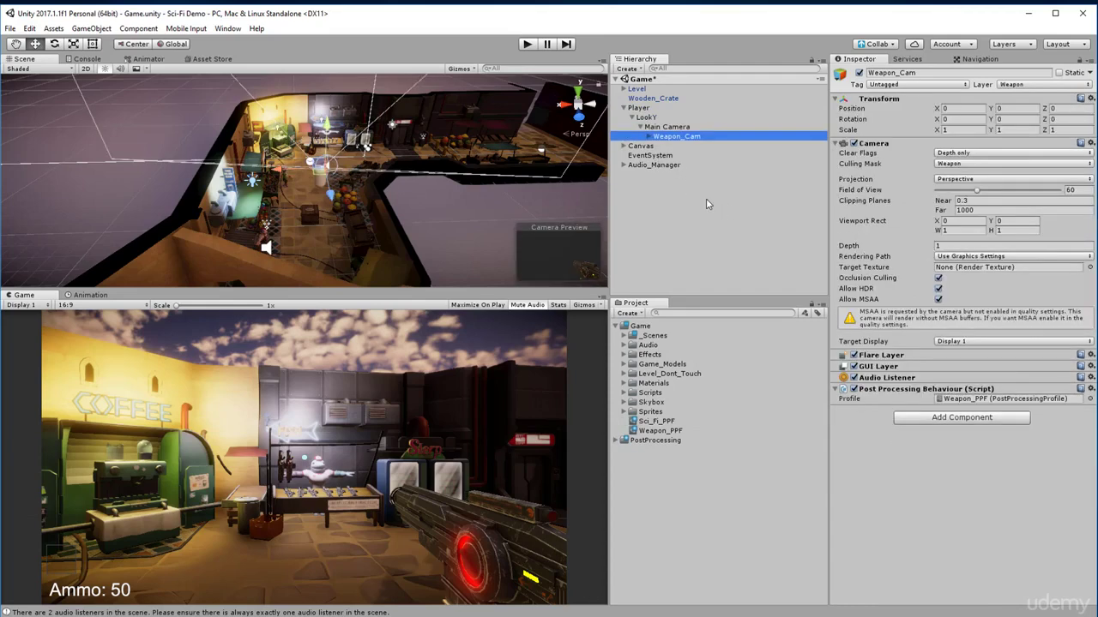
pyautogui.press('Down')
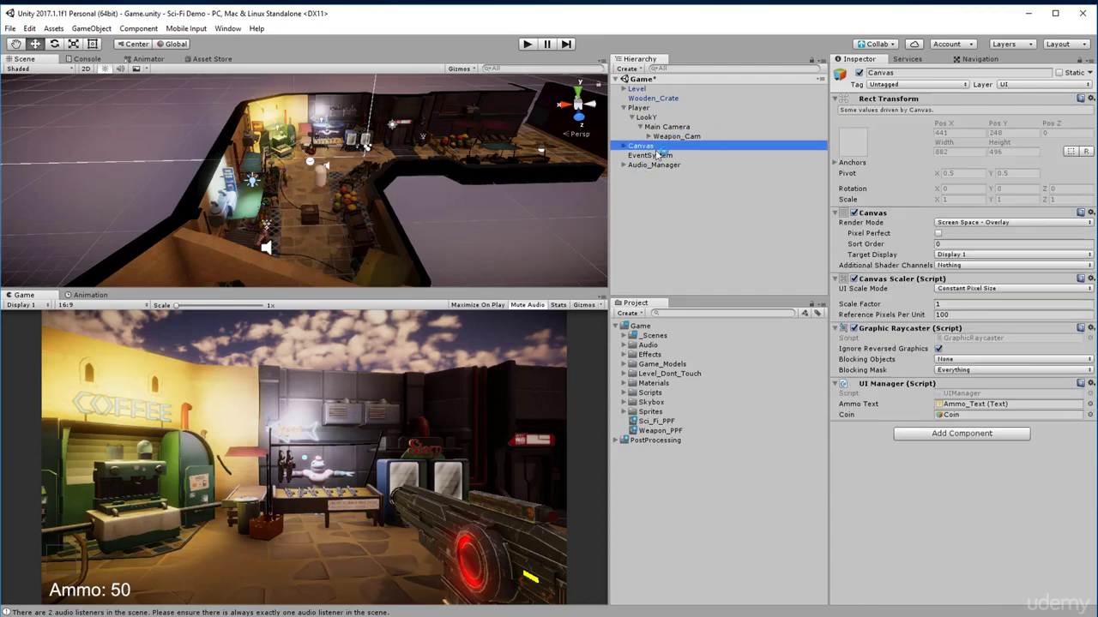
pyautogui.press('Up')
pyautogui.press('Up')
pyautogui.press('Down')
pyautogui.press('Down')
# Step: Expand the Level object in the scene and set the SunLight's Intensity to about 1.06
pyautogui.press('Up')
pyautogui.press('Up')
pyautogui.press('Up')
pyautogui.press('Up')
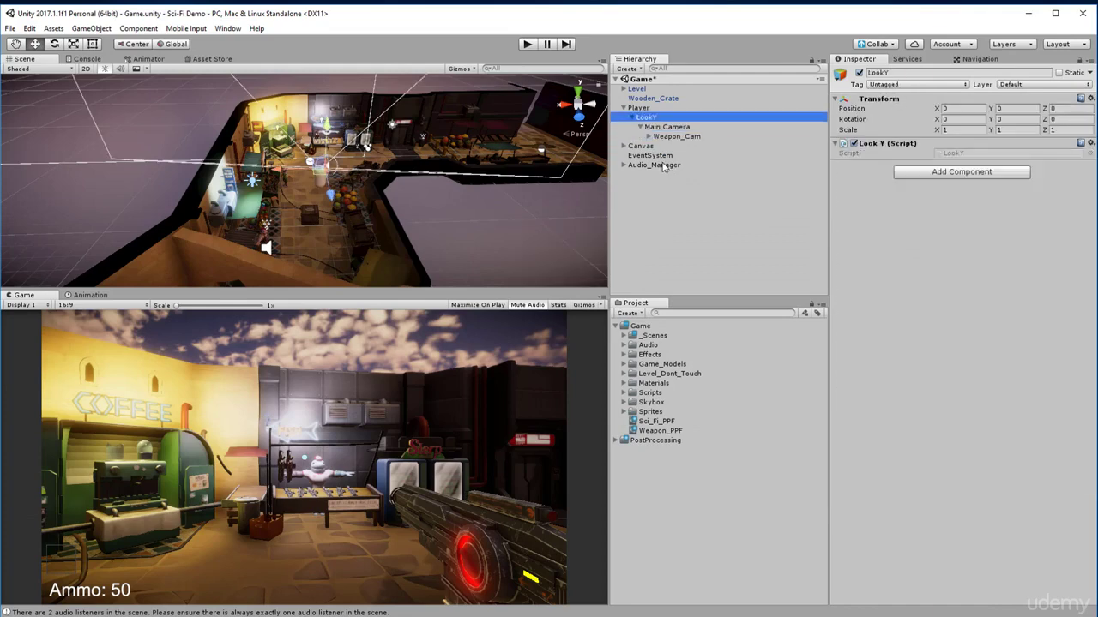
pyautogui.press('Up')
pyautogui.press('Up')
pyautogui.press('Right')
pyautogui.press('Down')
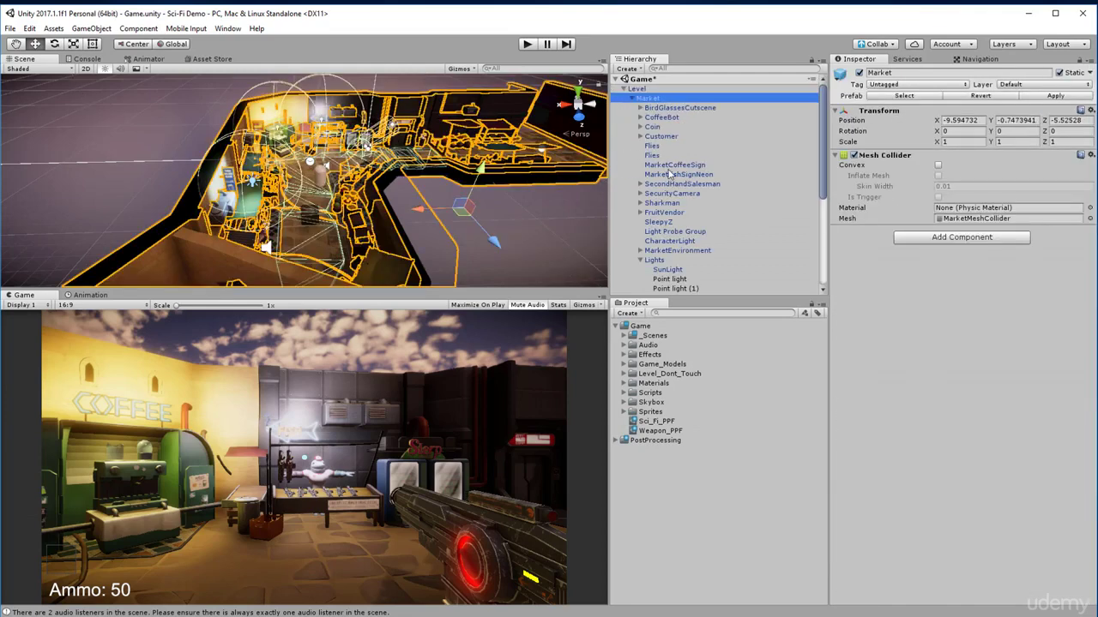
pyautogui.click(662, 269)
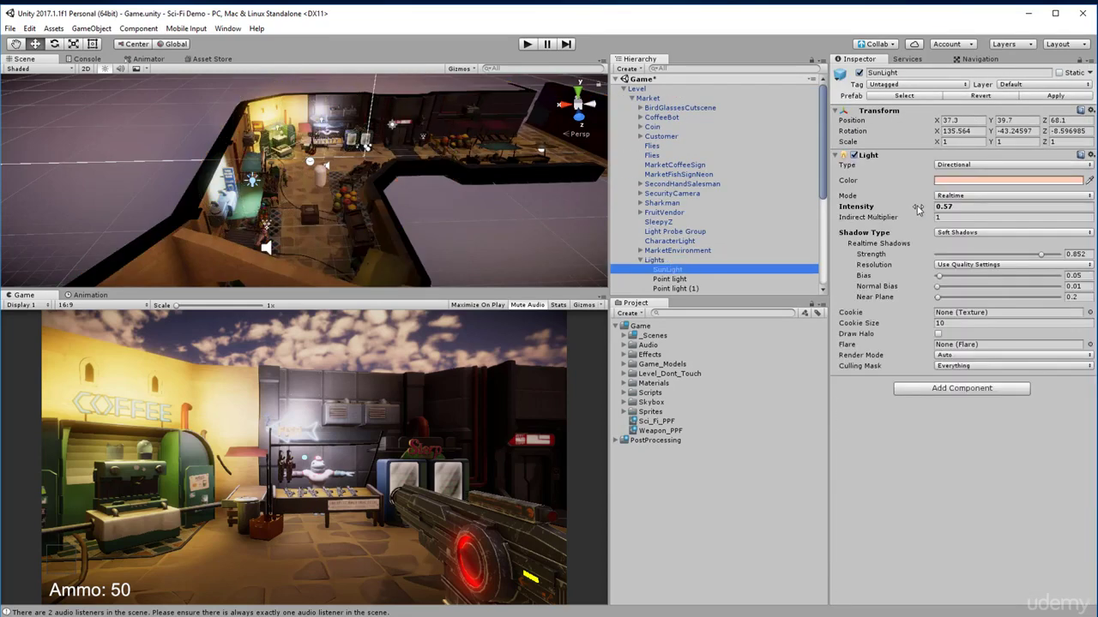
pyautogui.moveTo(865, 214); pyautogui.dragTo(875, 215)
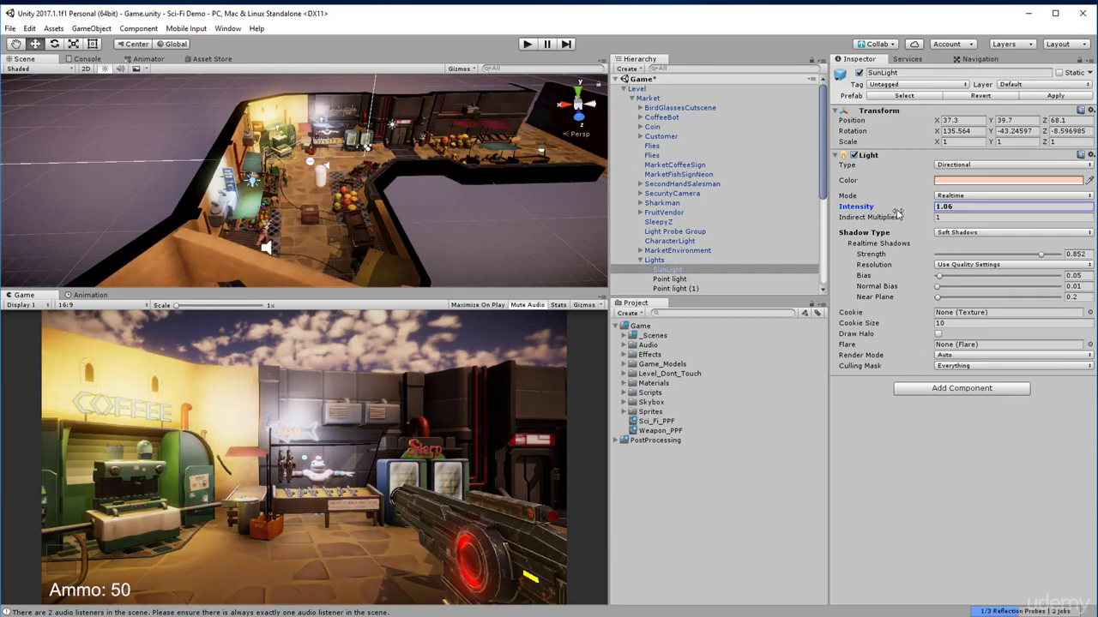
# Step: Try an Intensity of 10 on the SunLight, and settle on an Intensity of 0.8
pyautogui.click(950, 208)
pyautogui.write('1')
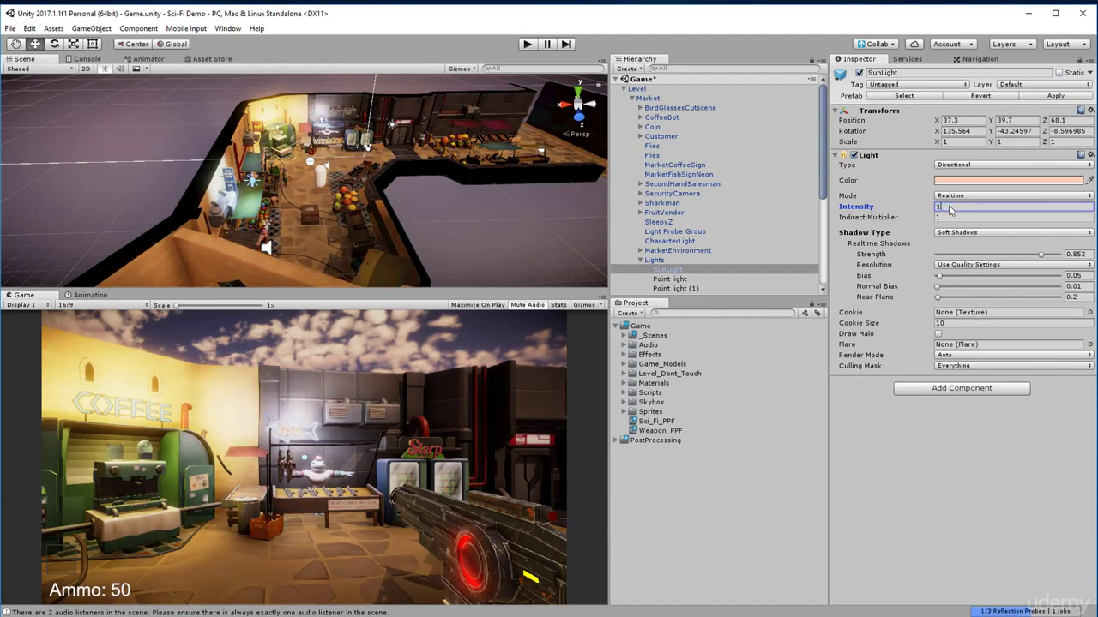
pyautogui.write('0')
pyautogui.press('BackSpace')
pyautogui.press('BackSpace')
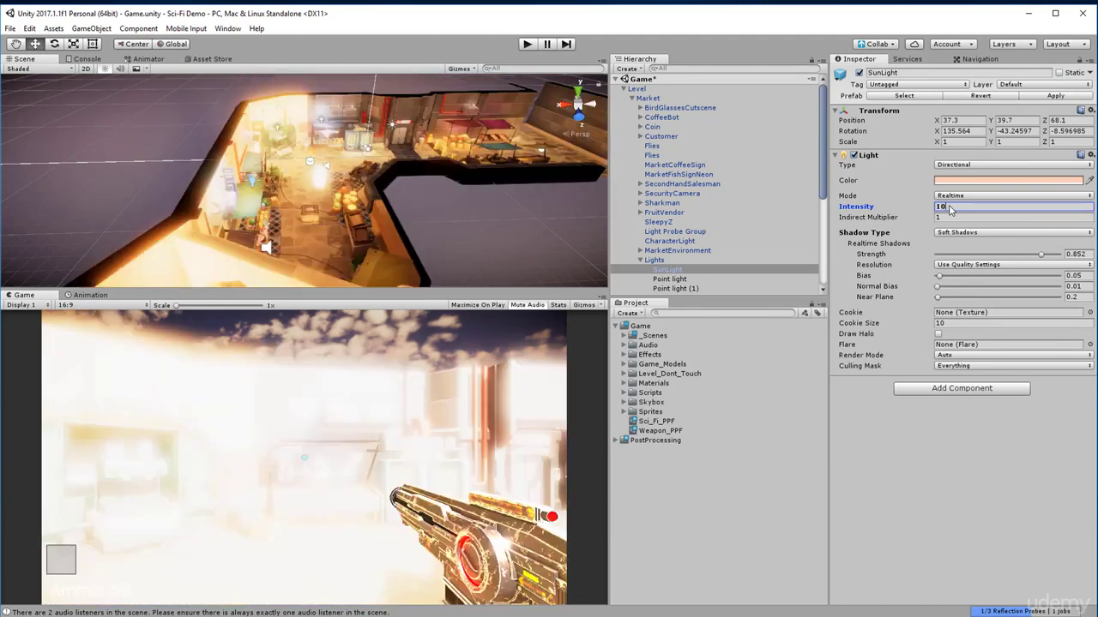
pyautogui.press('BackSpace')
pyautogui.write('0.8')
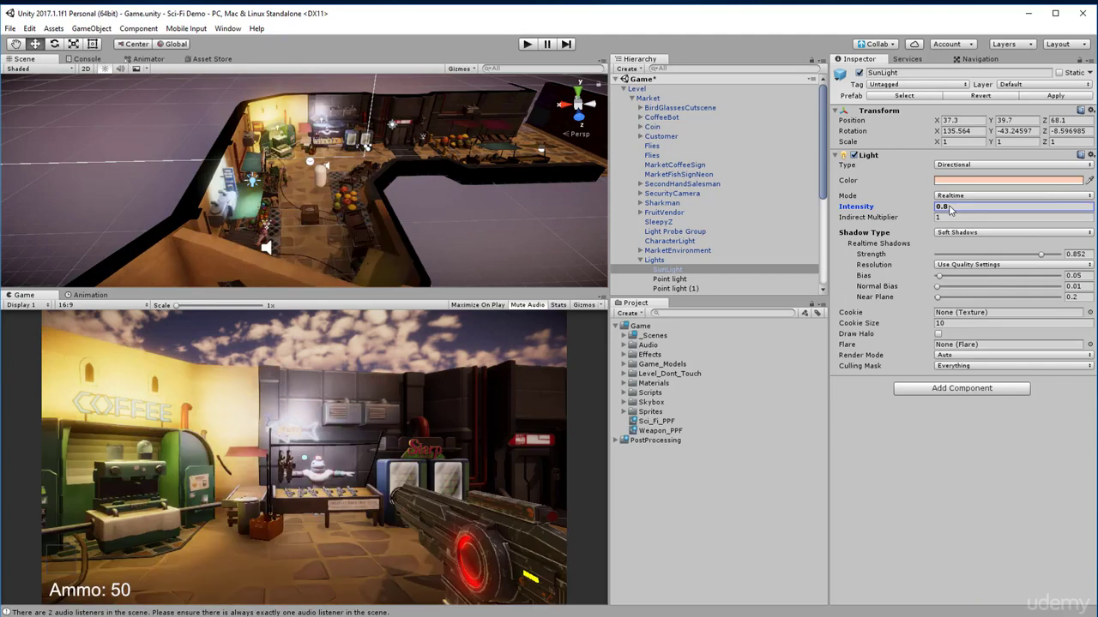
# Step: Collapse the Level object and compare the scene with Main Camera's Post Processing Behaviour disabled and re-enabled
pyautogui.click(656, 262)
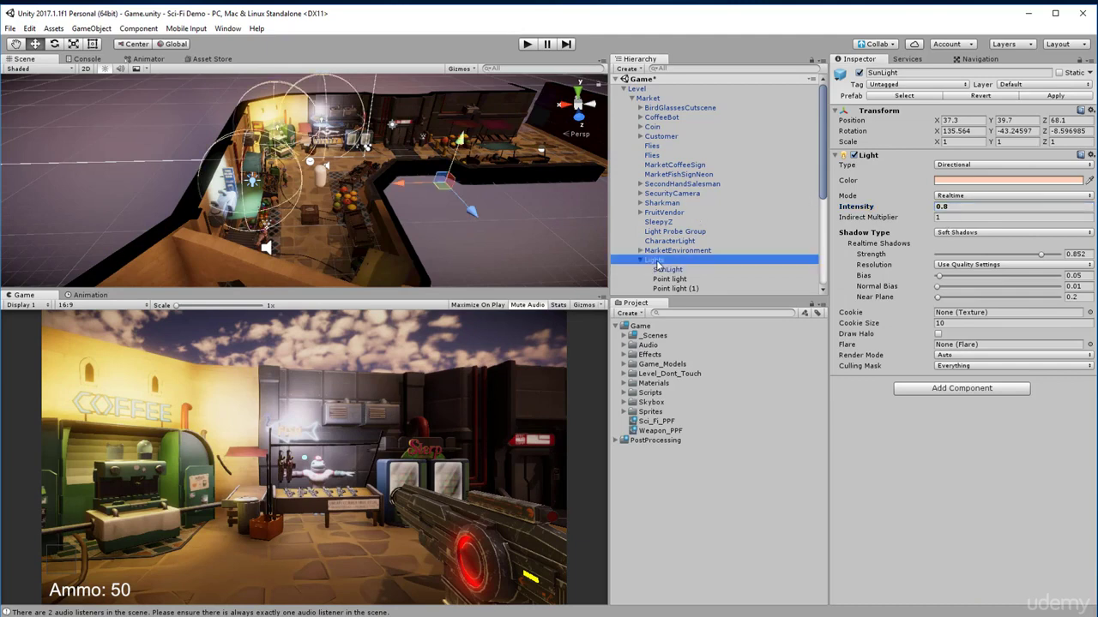
pyautogui.click(648, 90)
pyautogui.press('Left')
pyautogui.click(673, 137)
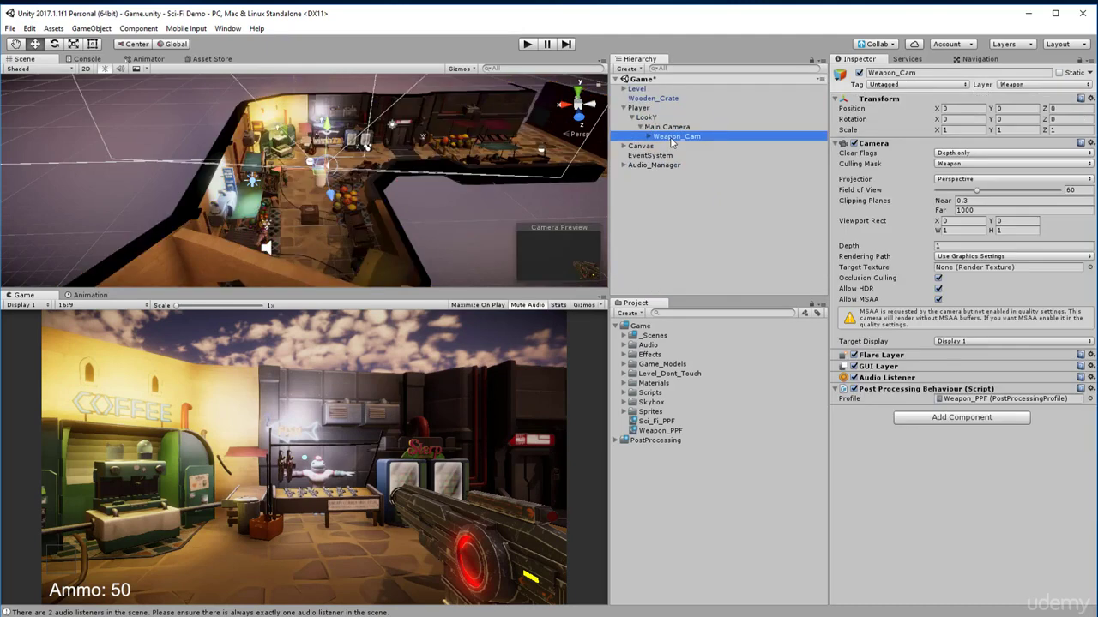
pyautogui.click(668, 127)
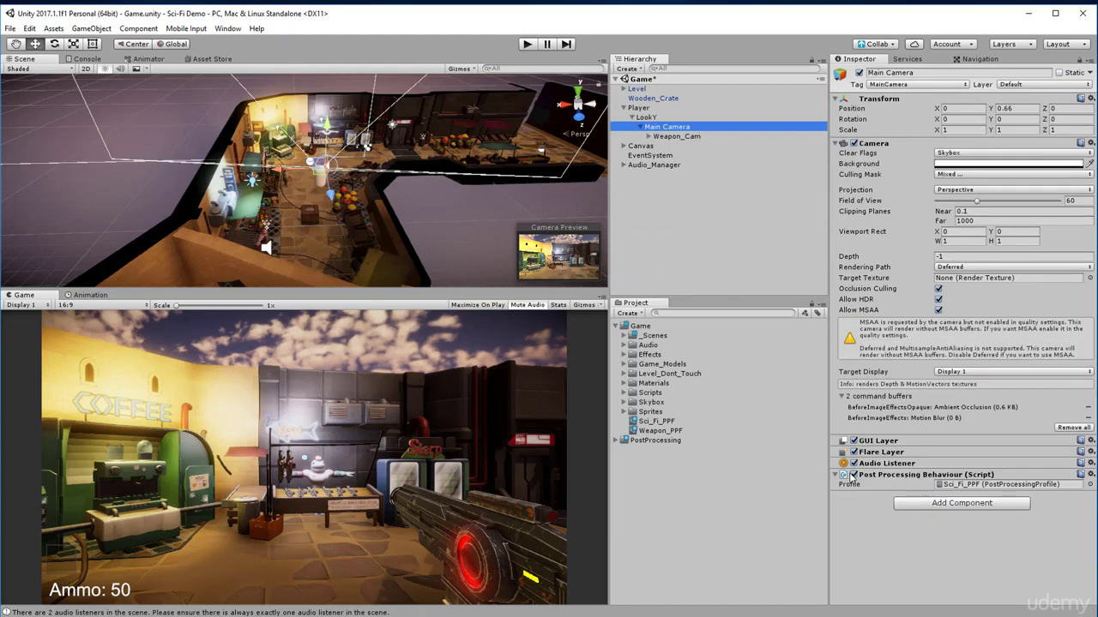
pyautogui.click(854, 475)
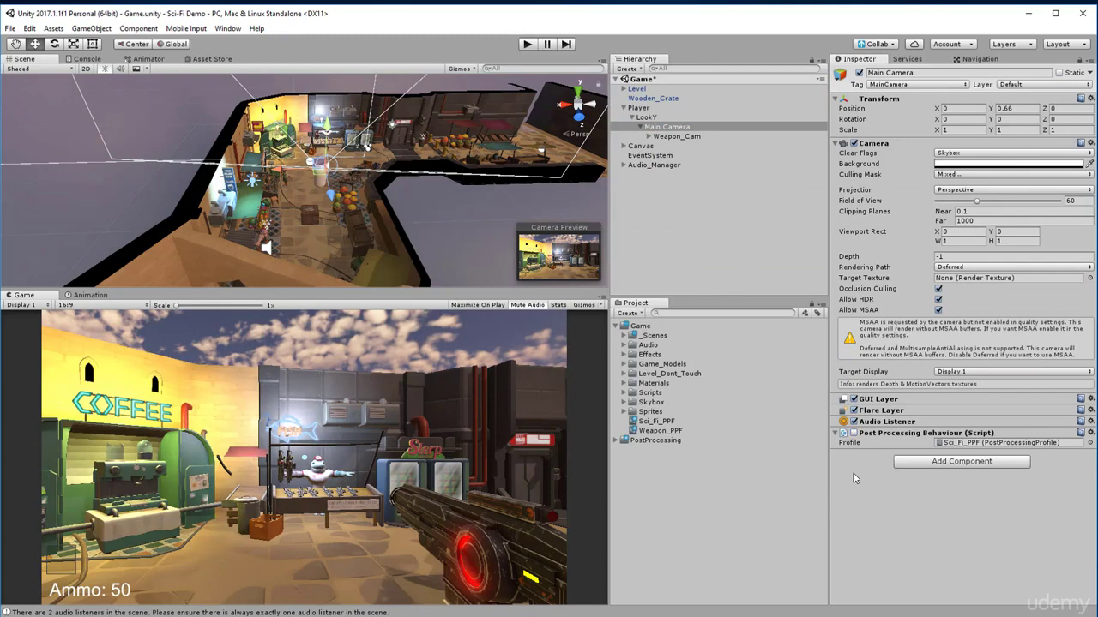
pyautogui.click(853, 433)
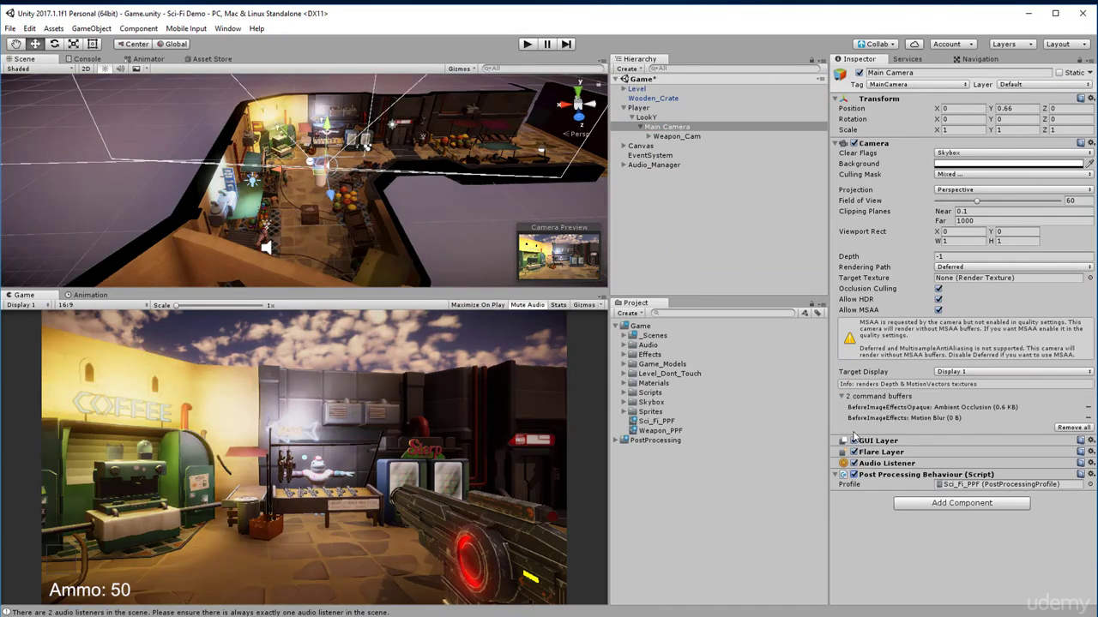